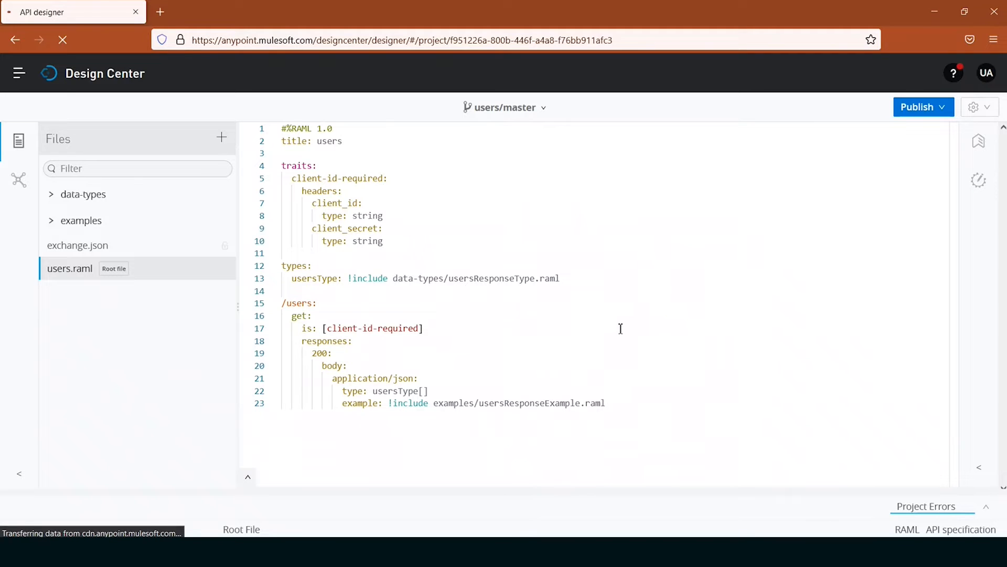
- Look through the rulesets available as Exchange dependencies without adding any, and return to the project files
{"action": "left_click", "coordinate": [17, 183]}
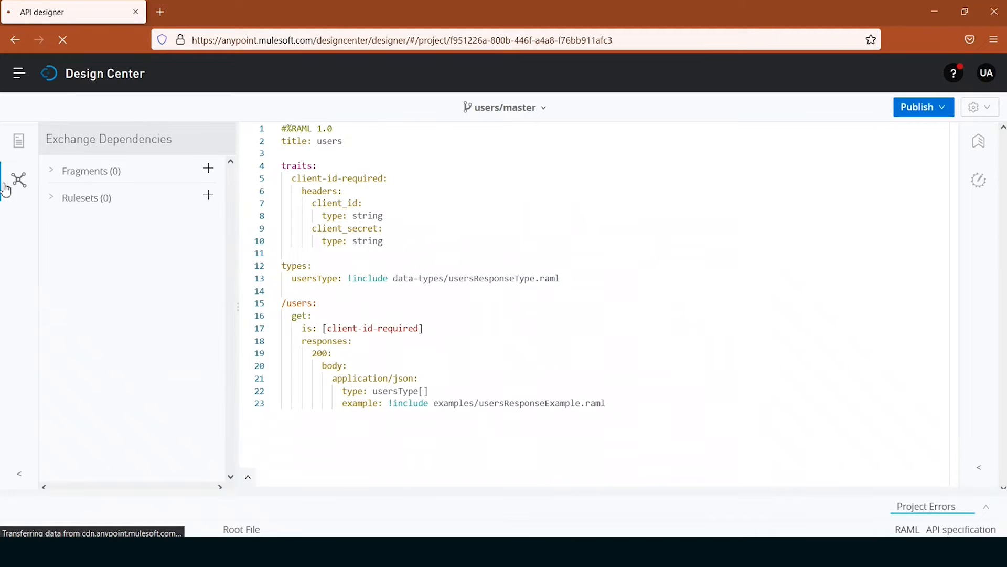
{"action": "left_click", "coordinate": [207, 199]}
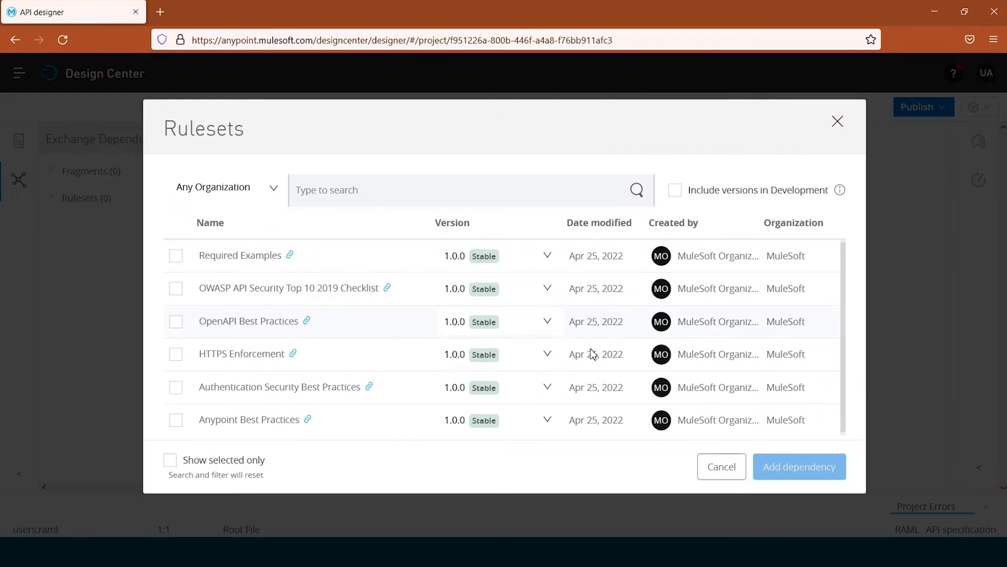
{"action": "left_click", "coordinate": [721, 466]}
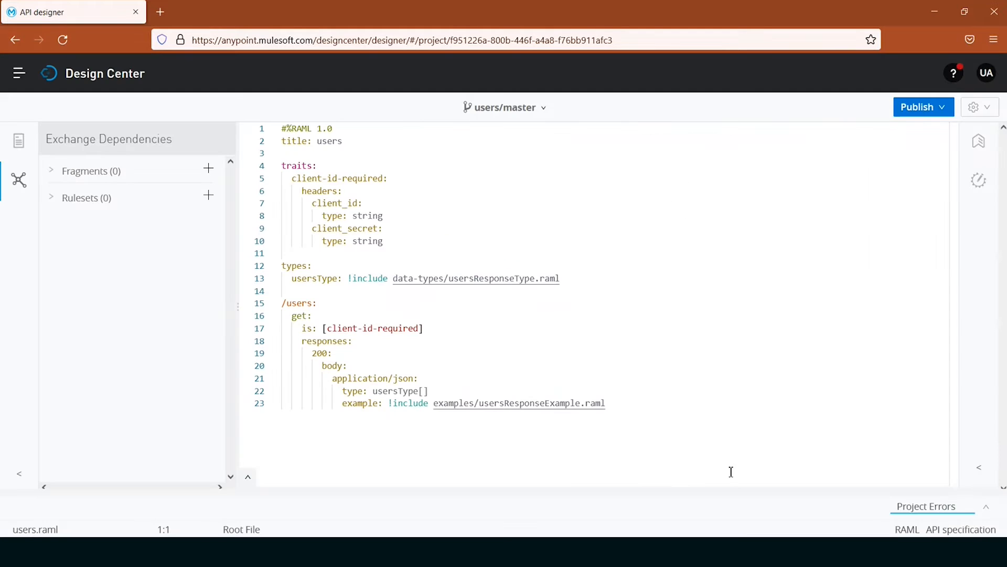
{"action": "left_click", "coordinate": [20, 148]}
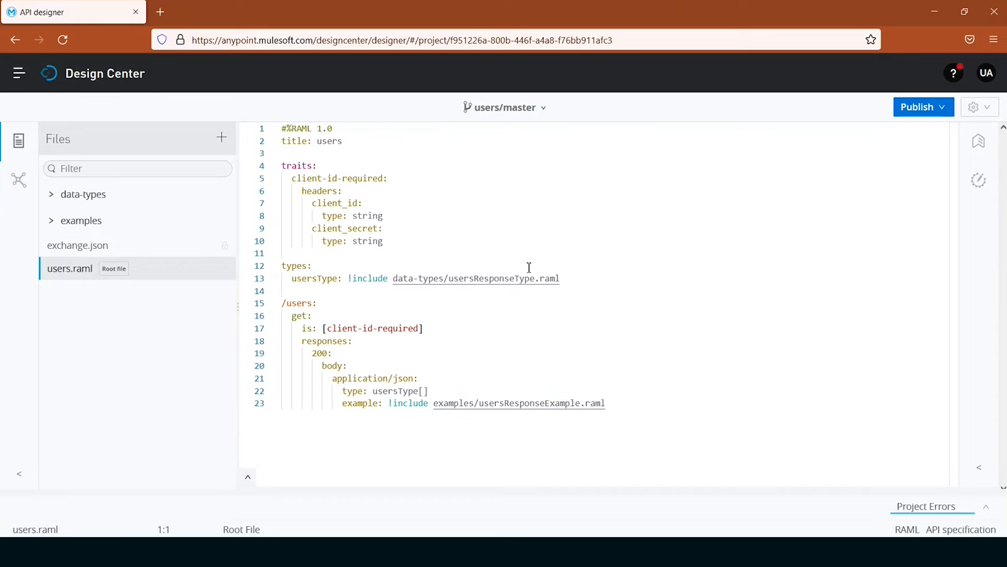
- Publish the users API specification to Exchange with asset version 1.0.0, API version v1 and the Stable lifecycle state
{"action": "left_click", "coordinate": [941, 109]}
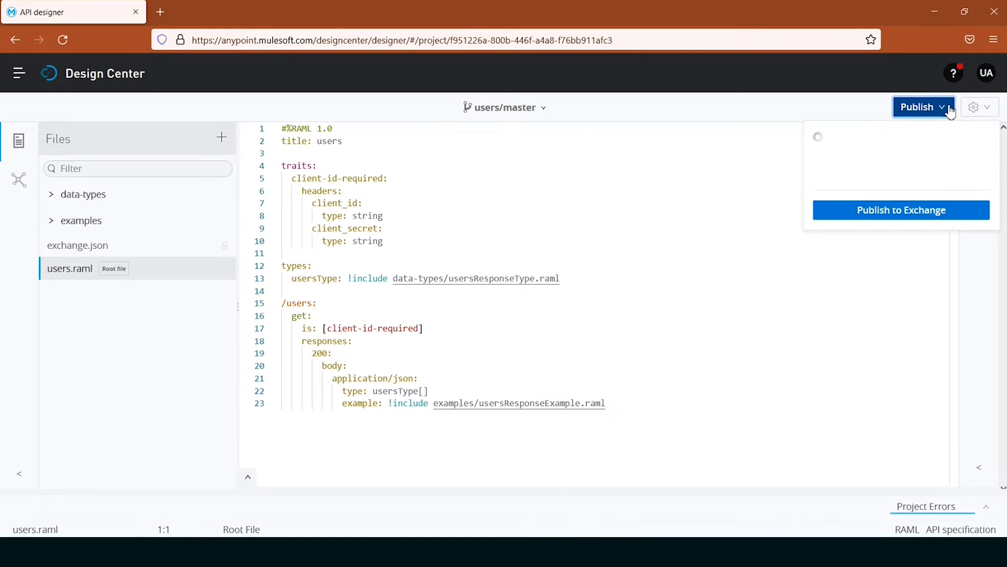
{"action": "left_click", "coordinate": [891, 218]}
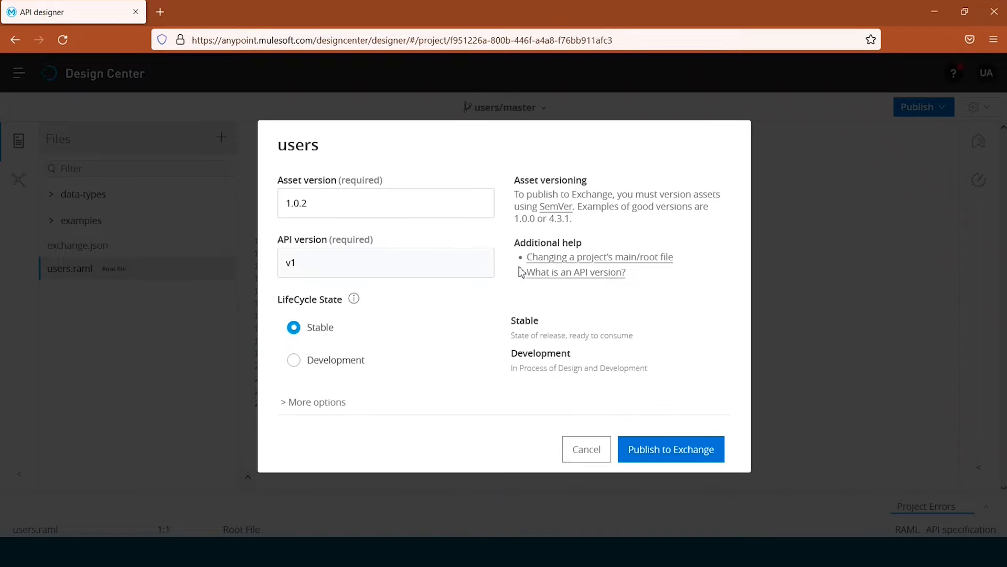
{"action": "left_click", "coordinate": [412, 205]}
{"action": "key", "text": "BackSpace"}
{"action": "type", "text": "0"}
{"action": "left_click", "coordinate": [680, 451]}
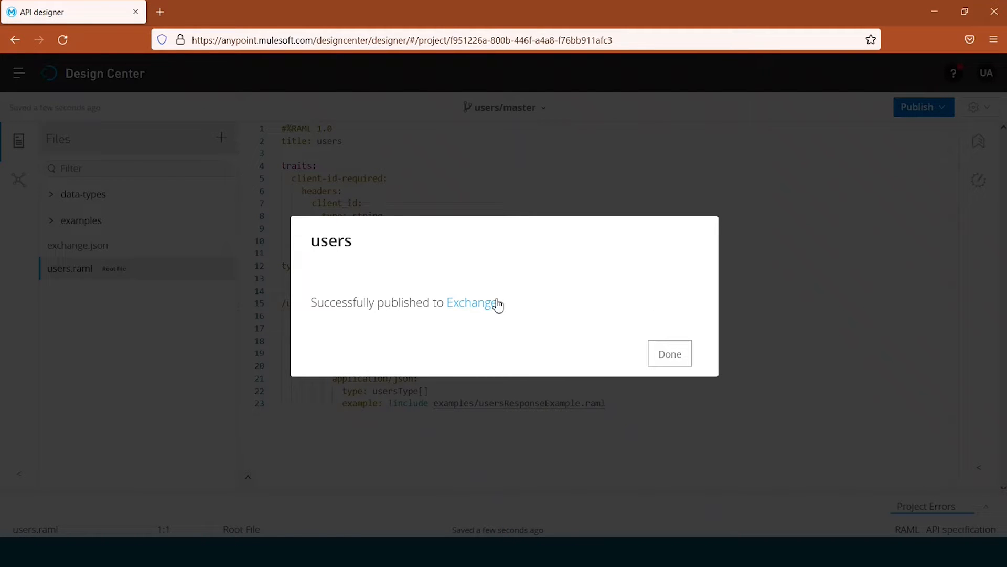
- Close the publishing confirmation and view the published users asset's page in Exchange
{"action": "left_click", "coordinate": [474, 304]}
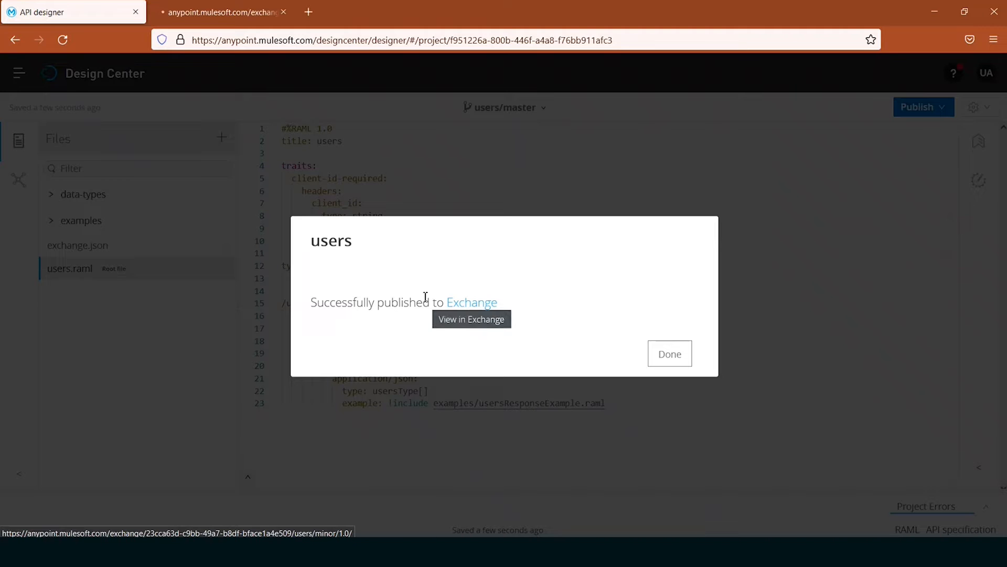
{"action": "left_click", "coordinate": [664, 362]}
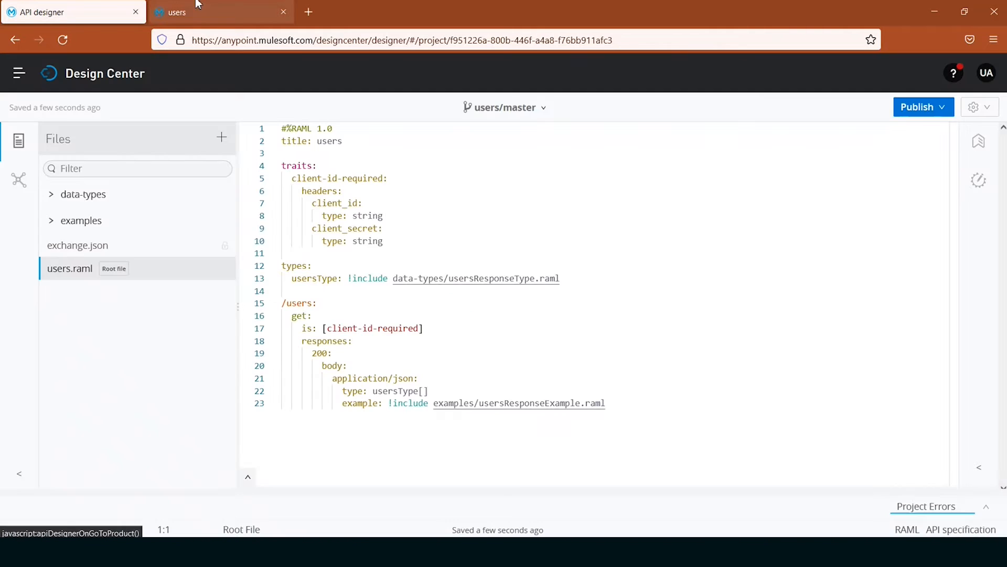
{"action": "left_click", "coordinate": [198, 7]}
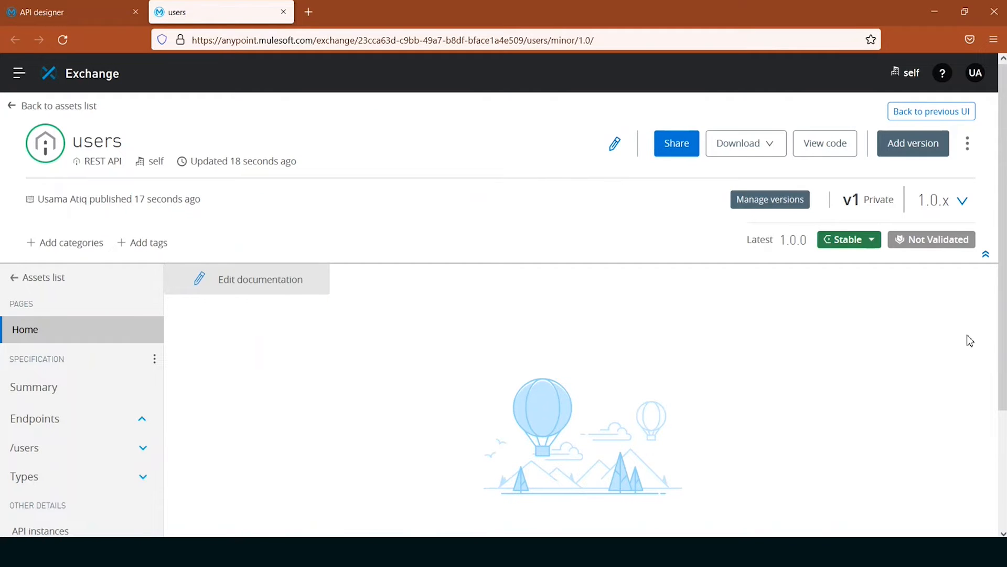
{"action": "mouse_move", "coordinate": [944, 246]}
- Add the contact's name and e-mail to the users asset's details and save them
{"action": "left_click", "coordinate": [616, 149]}
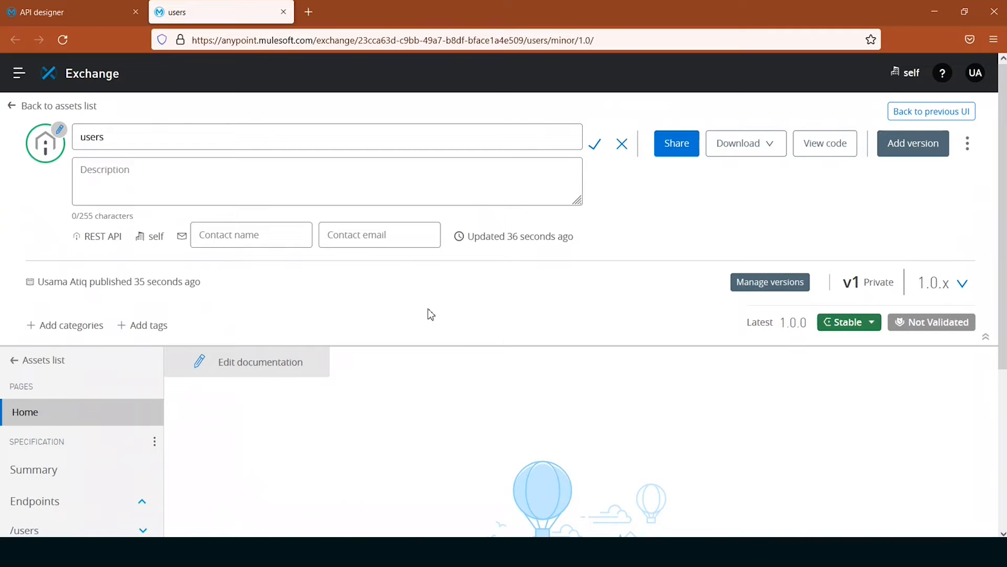
{"action": "left_click", "coordinate": [374, 243]}
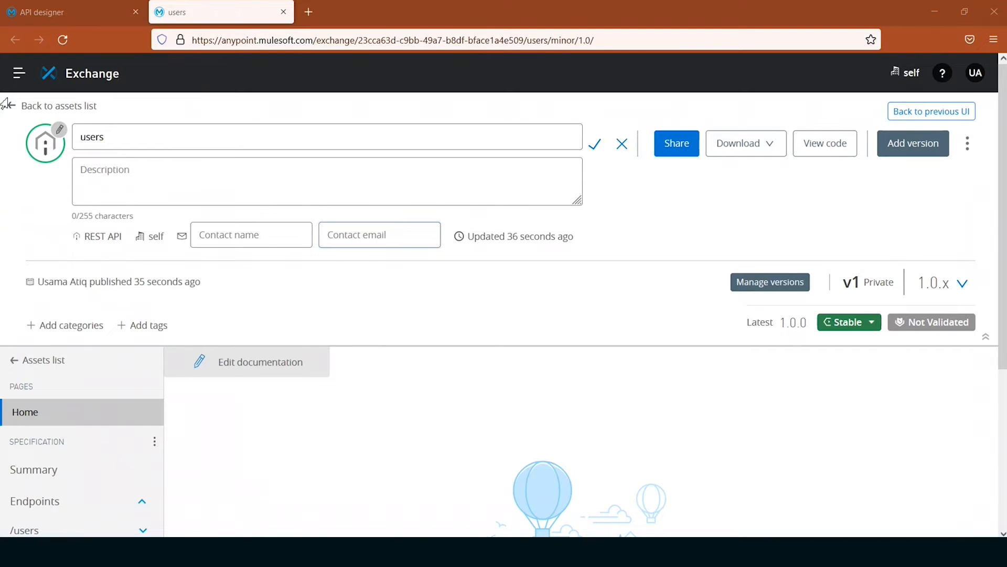
{"action": "key", "text": "alt+Tab"}
{"action": "key", "text": "ctrl+v"}
{"action": "left_click", "coordinate": [209, 234]}
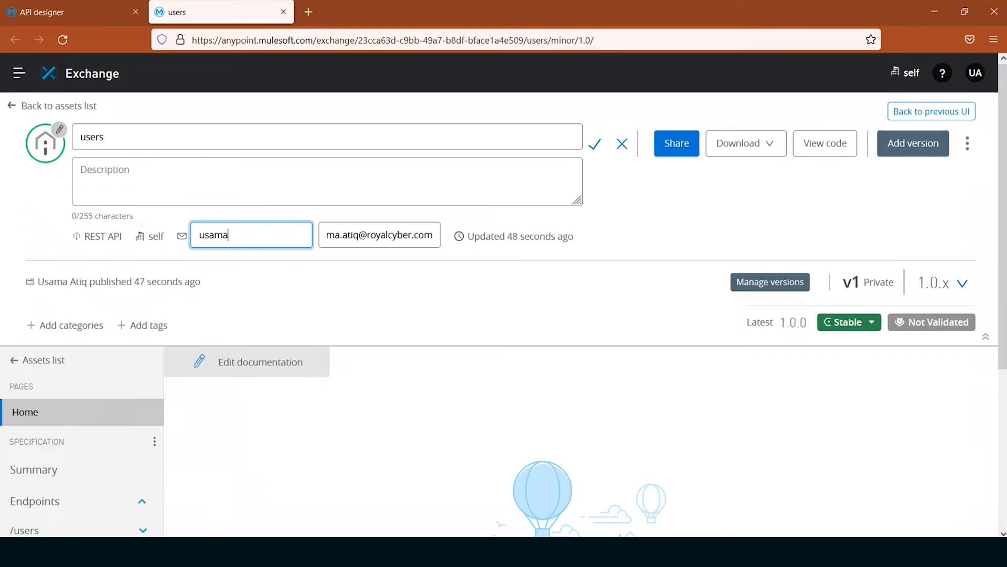
{"action": "left_click", "coordinate": [595, 151]}
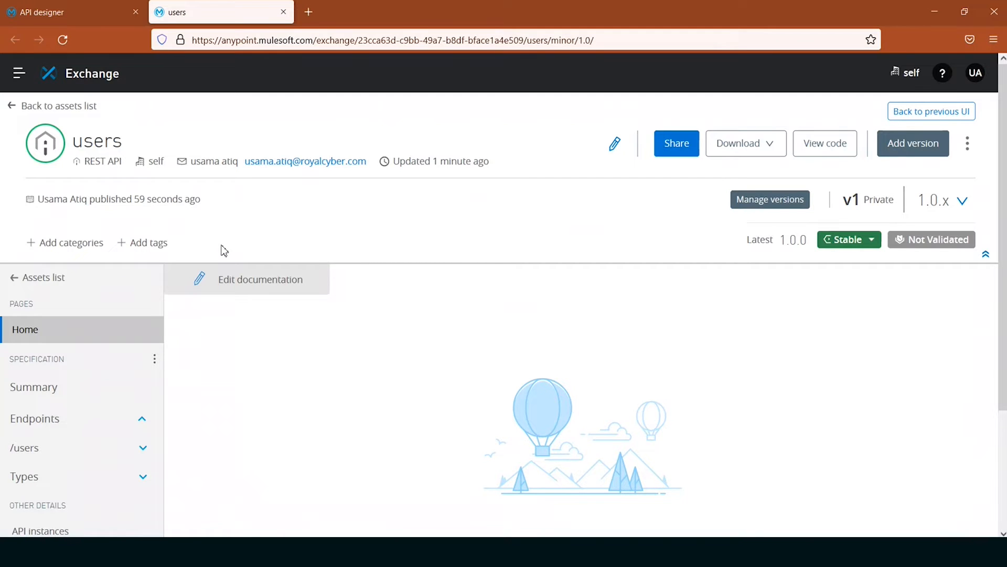
- Assign the REST API category with the value experience-api to the users asset
{"action": "left_click", "coordinate": [73, 248]}
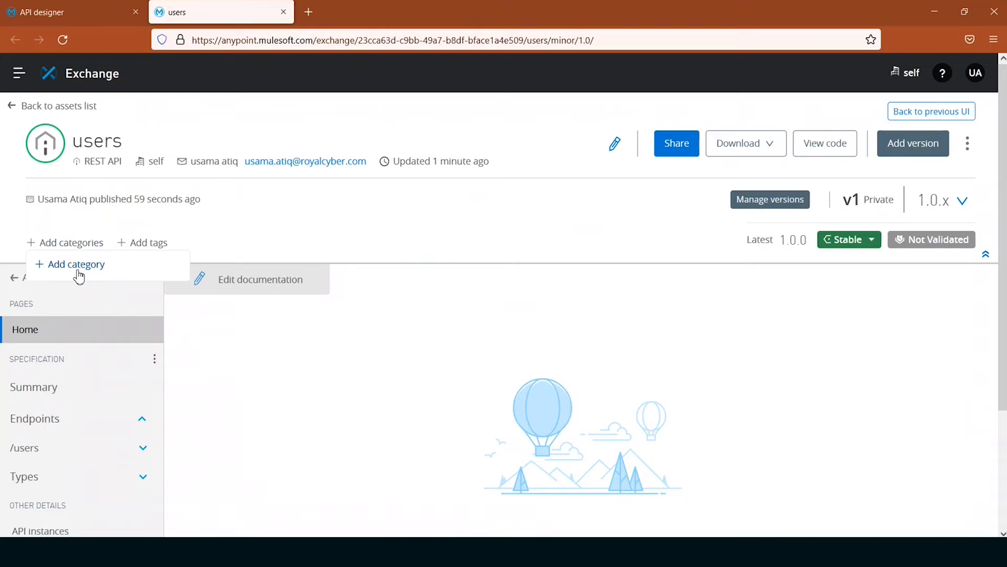
{"action": "left_click", "coordinate": [78, 274]}
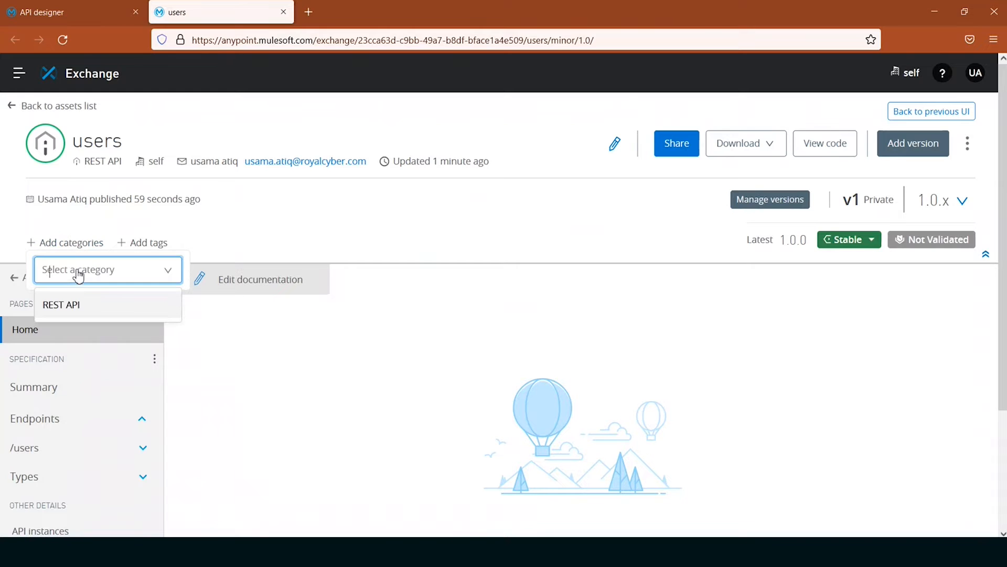
{"action": "left_click", "coordinate": [116, 309]}
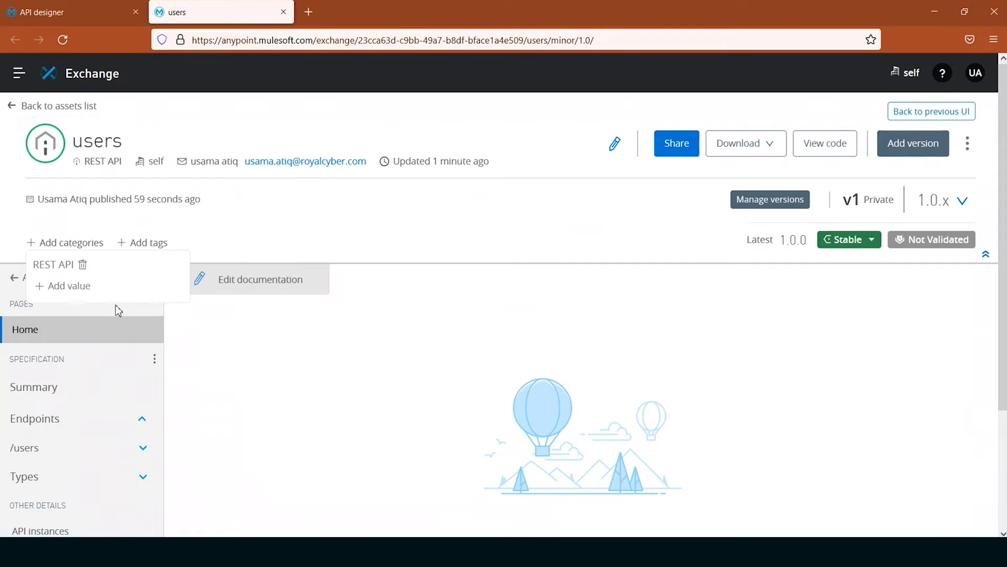
{"action": "left_click", "coordinate": [78, 288]}
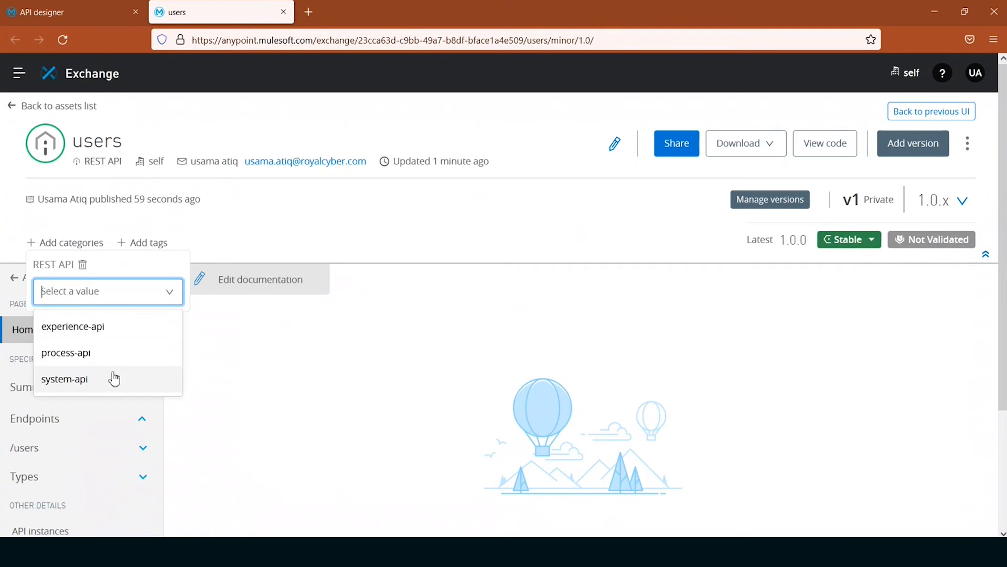
{"action": "left_click", "coordinate": [107, 332]}
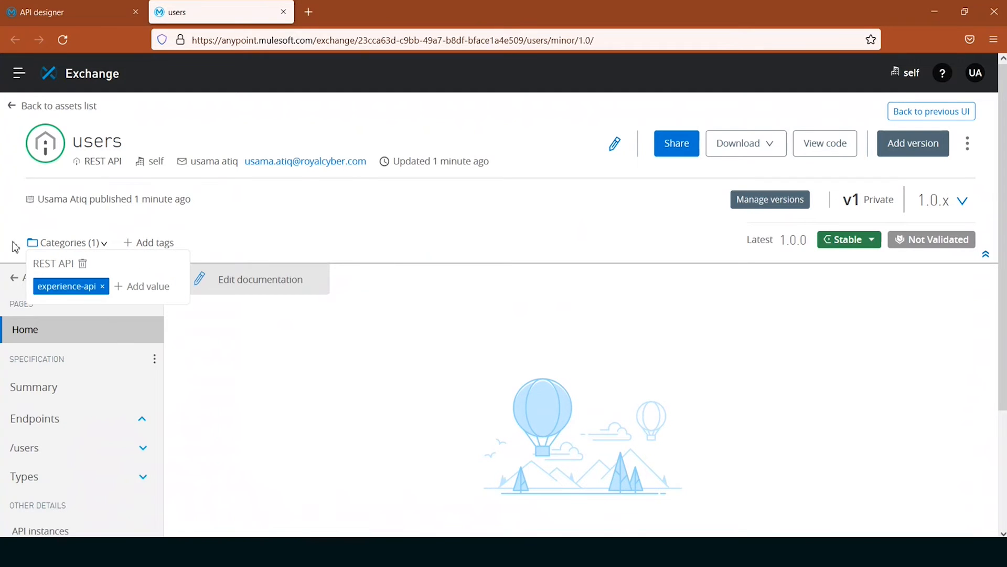
- Add the tag "governance" to the users asset
{"action": "left_click", "coordinate": [155, 244]}
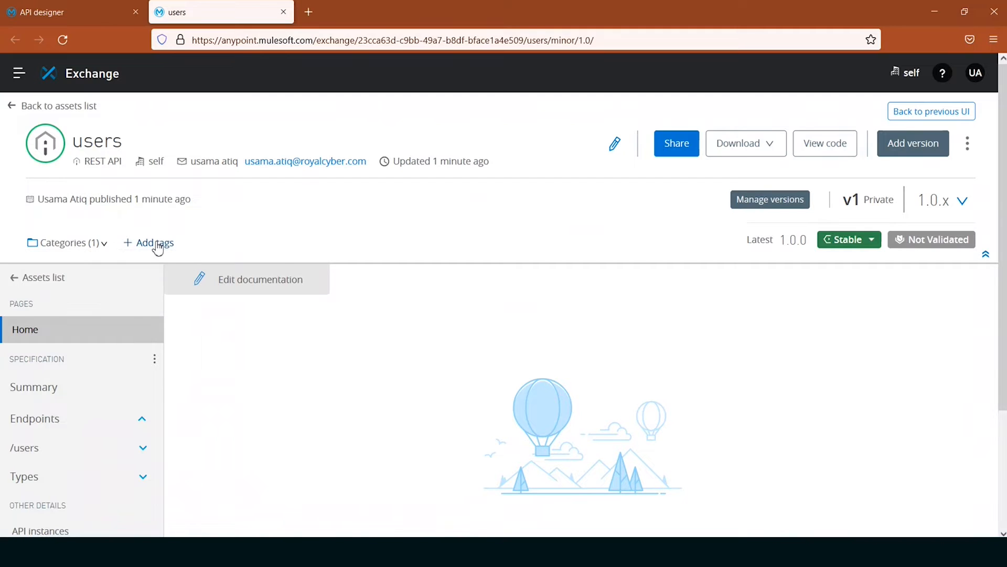
{"action": "left_click", "coordinate": [179, 269]}
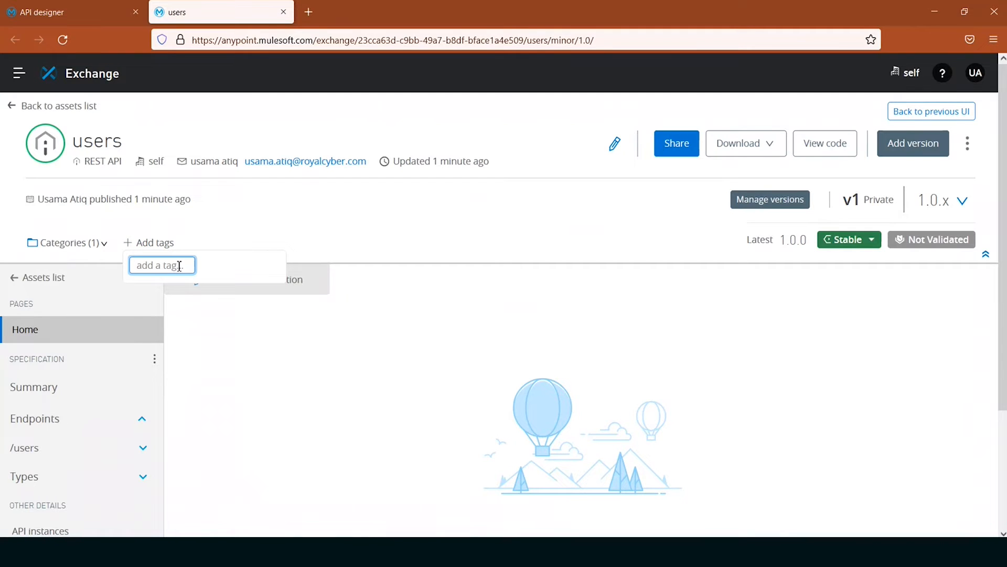
{"action": "type", "text": "governance"}
{"action": "key", "text": "Return"}
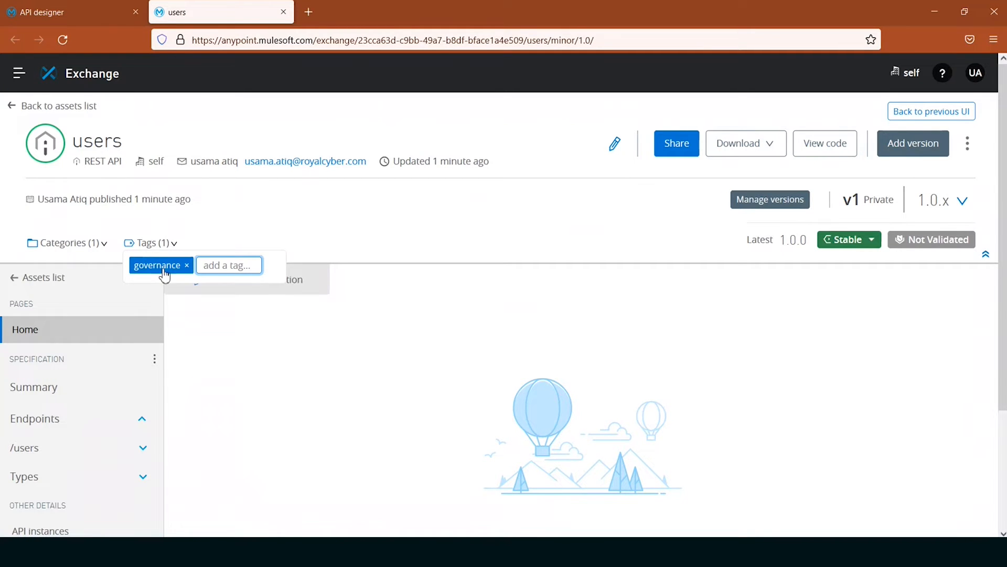
{"action": "left_click", "coordinate": [406, 288]}
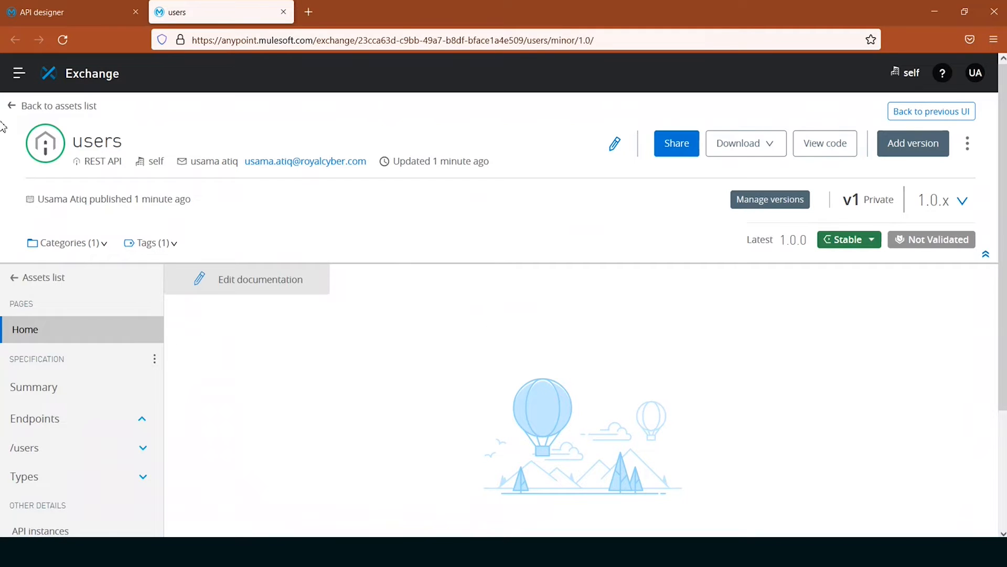
- Review the category settings in Exchange in a separate browser tab, and check the users asset's patch versions for 1.0
{"action": "middle_click", "coordinate": [81, 75]}
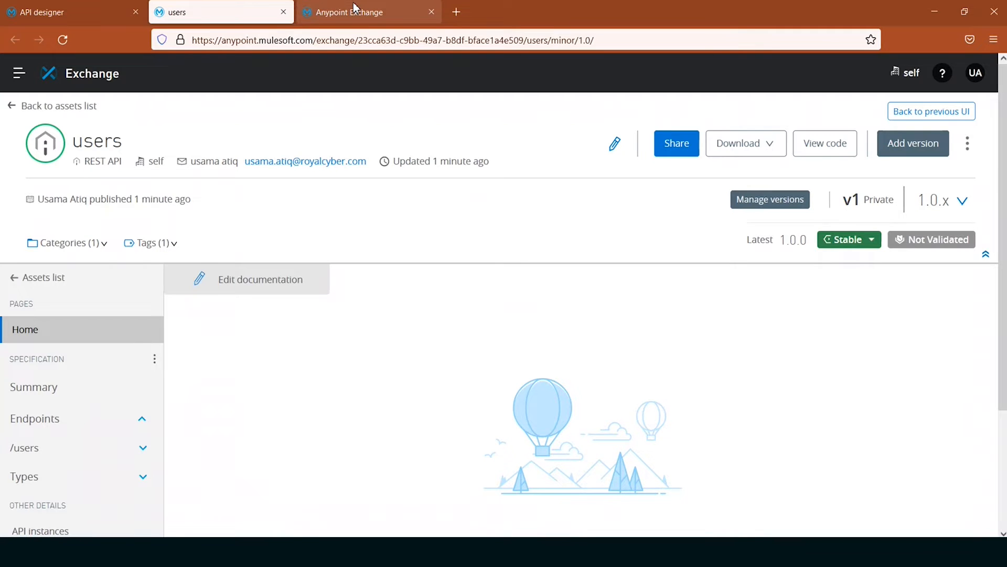
{"action": "left_click", "coordinate": [355, 10]}
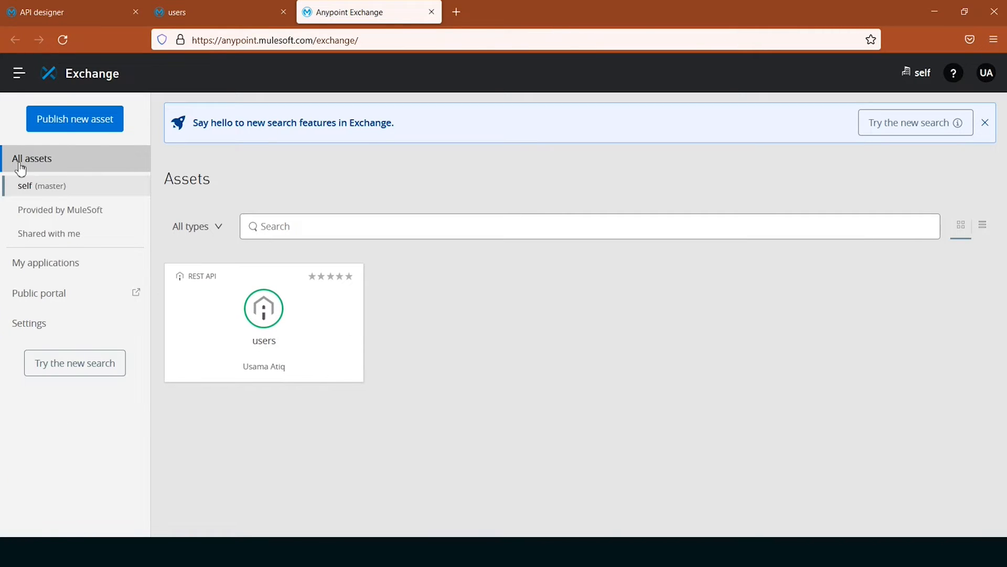
{"action": "left_click", "coordinate": [54, 324]}
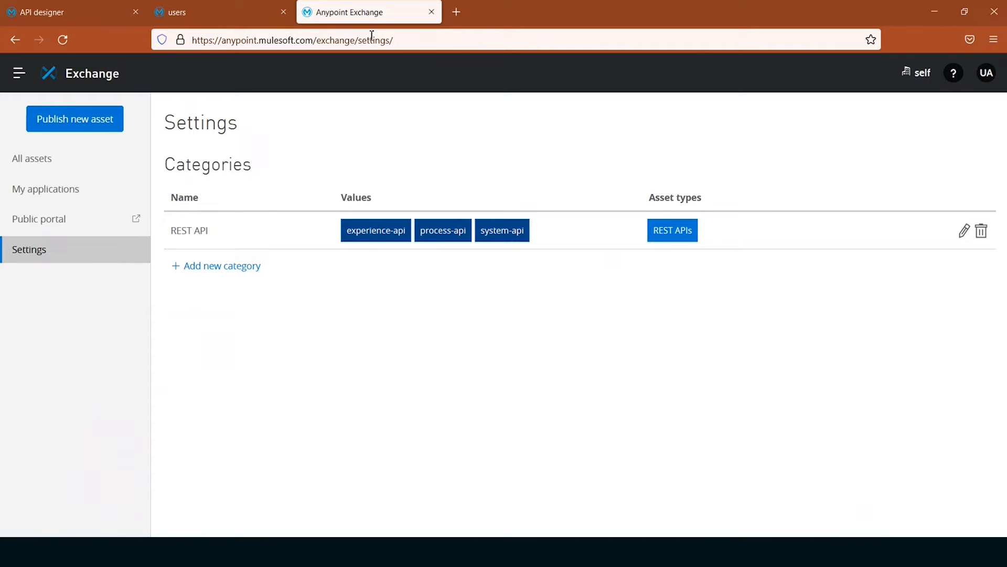
{"action": "key", "text": "ctrl+w"}
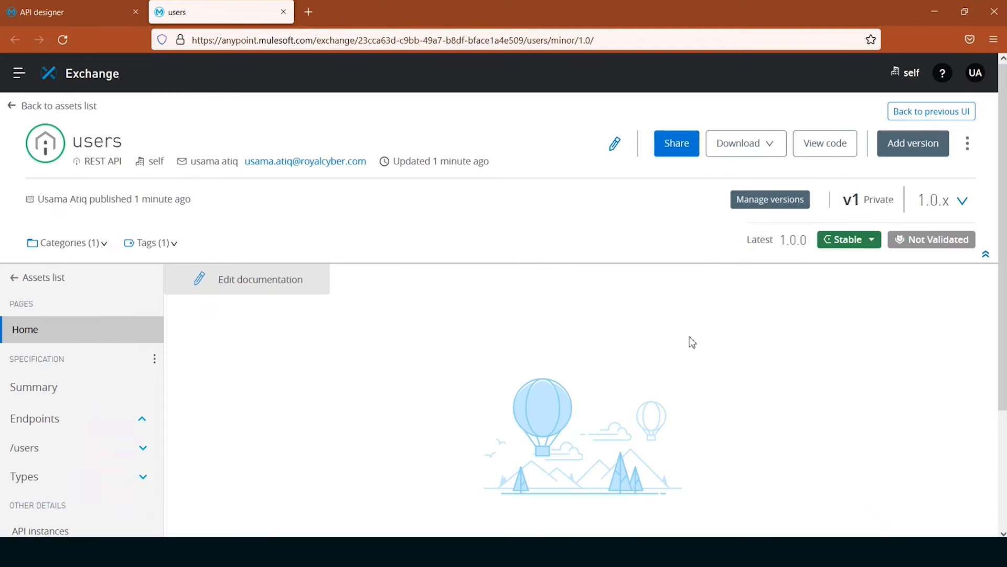
{"action": "left_click", "coordinate": [770, 199]}
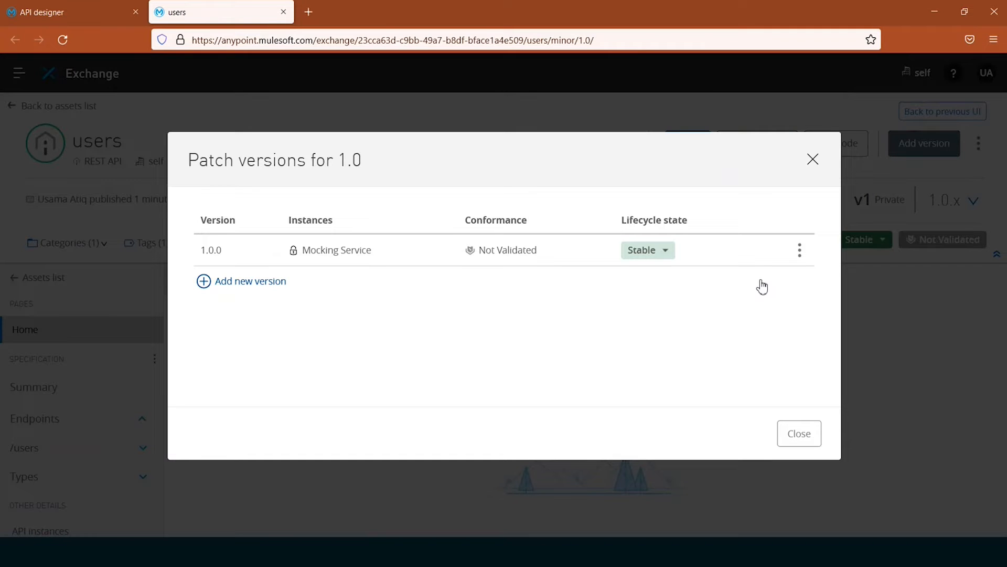
{"action": "left_click", "coordinate": [814, 163]}
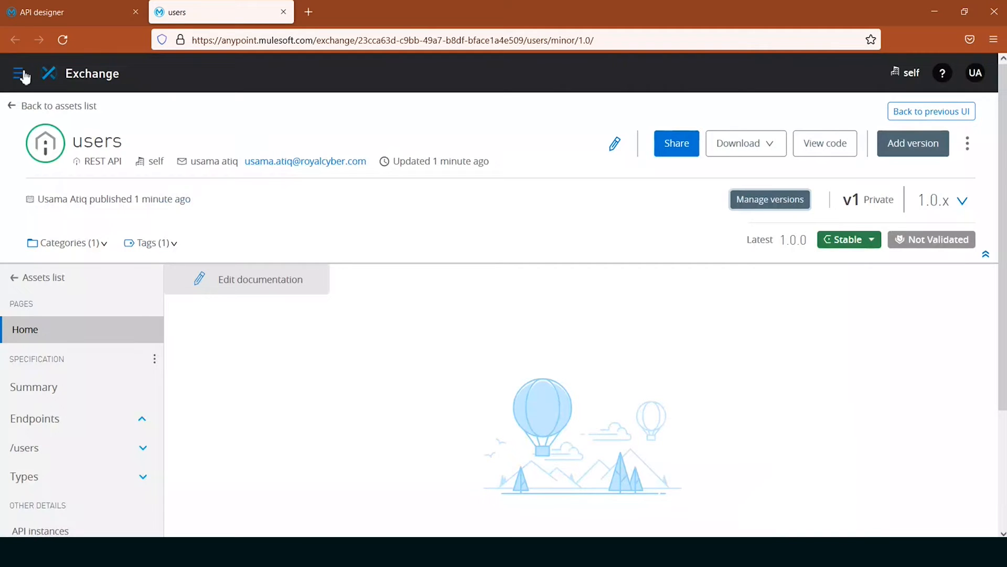
- Open API Governance in a new browser tab and switch to it
{"action": "left_click", "coordinate": [21, 75]}
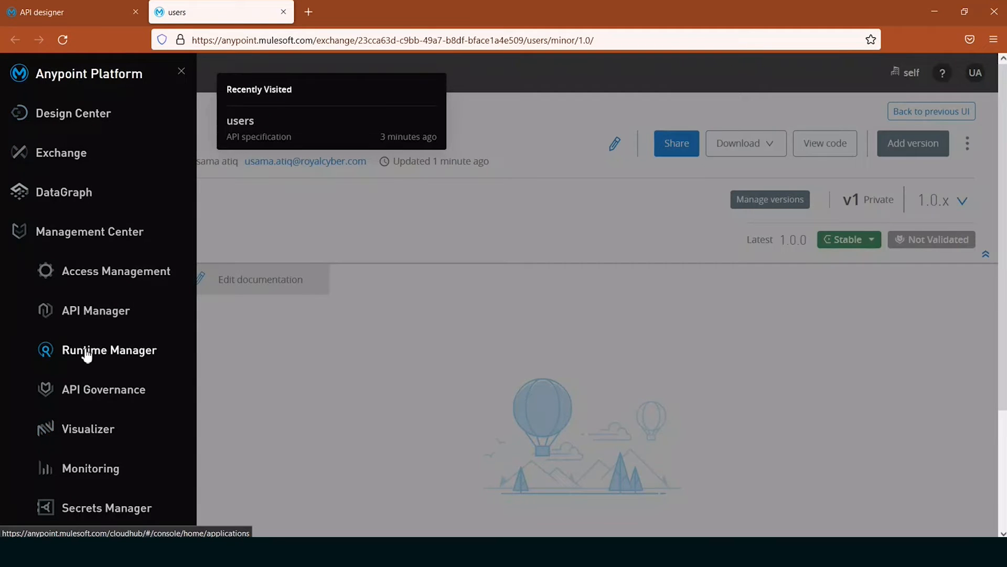
{"action": "middle_click", "coordinate": [121, 399]}
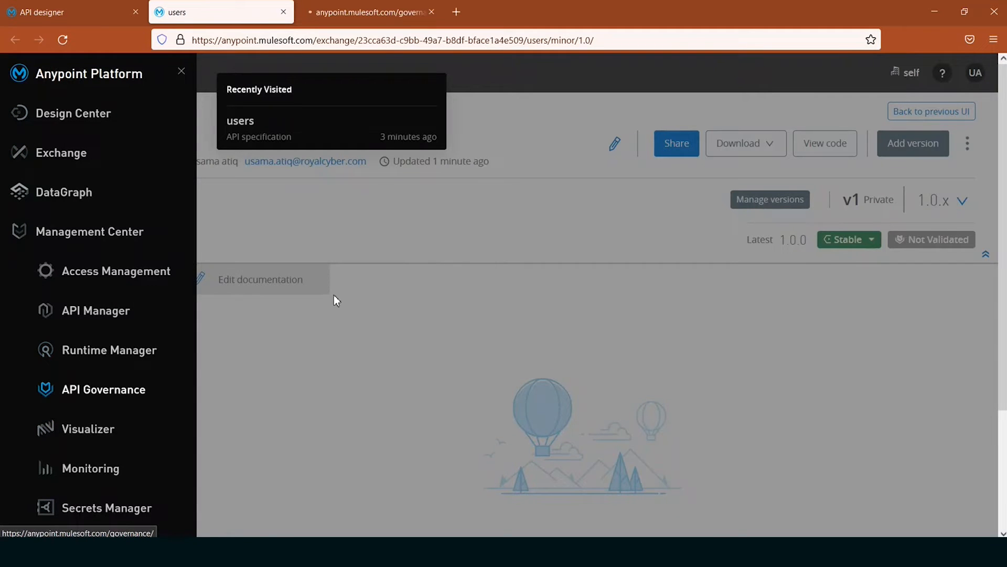
{"action": "left_click", "coordinate": [371, 14]}
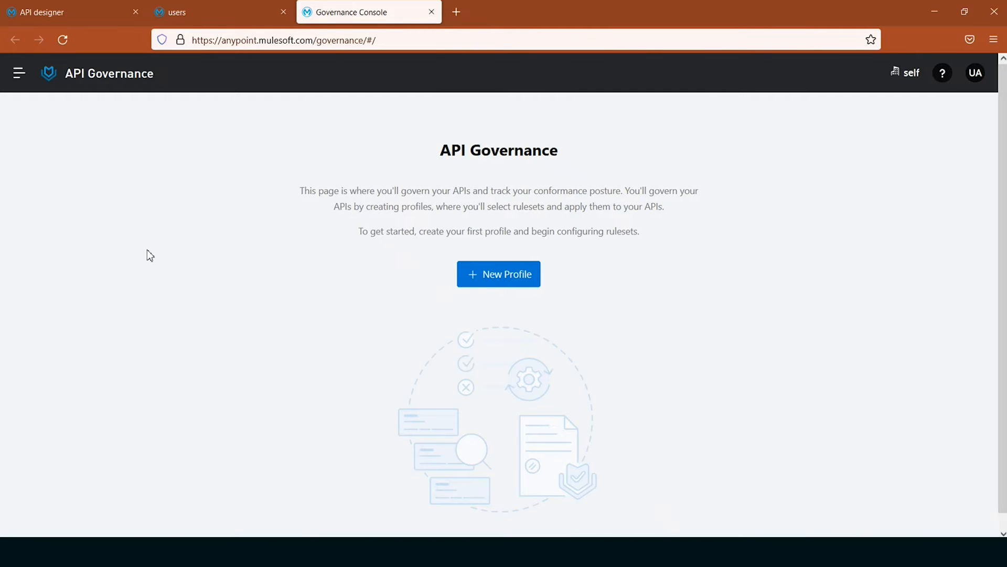
- Start a new governance profile named "demo profile" and proceed to its ruleset selection
{"action": "left_click", "coordinate": [493, 283]}
{"action": "left_click", "coordinate": [399, 245]}
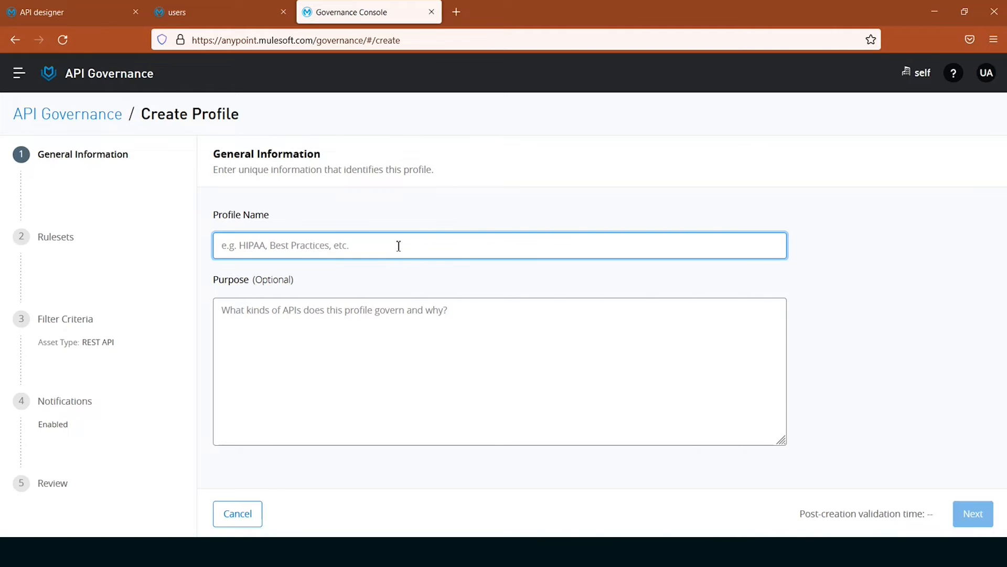
{"action": "type", "text": "demo"}
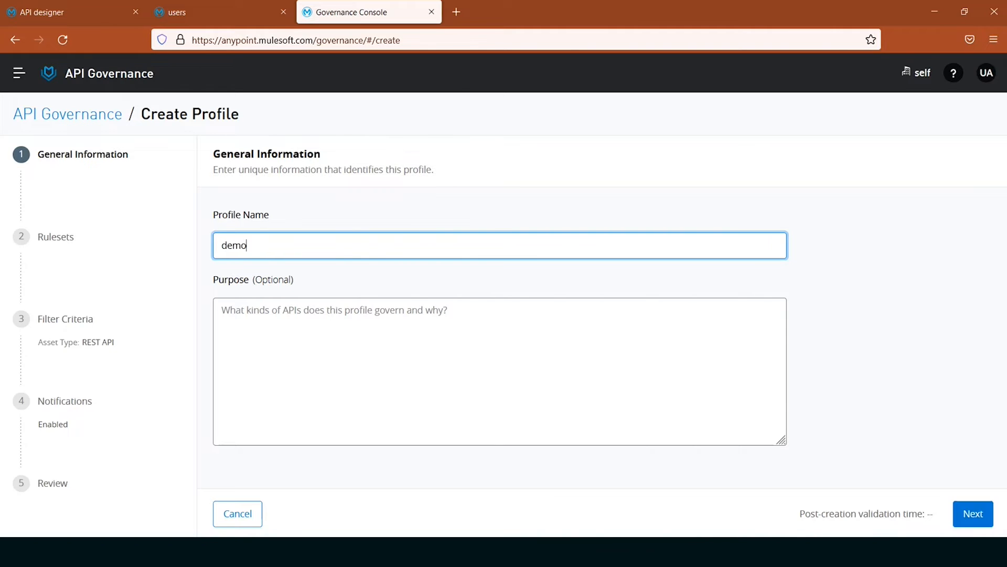
{"action": "type", "text": "-"}
{"action": "key", "text": "BackSpace"}
{"action": "type", "text": "-p"}
{"action": "key", "text": "BackSpace"}
{"action": "type", "text": "profile"}
{"action": "left_click", "coordinate": [973, 513]}
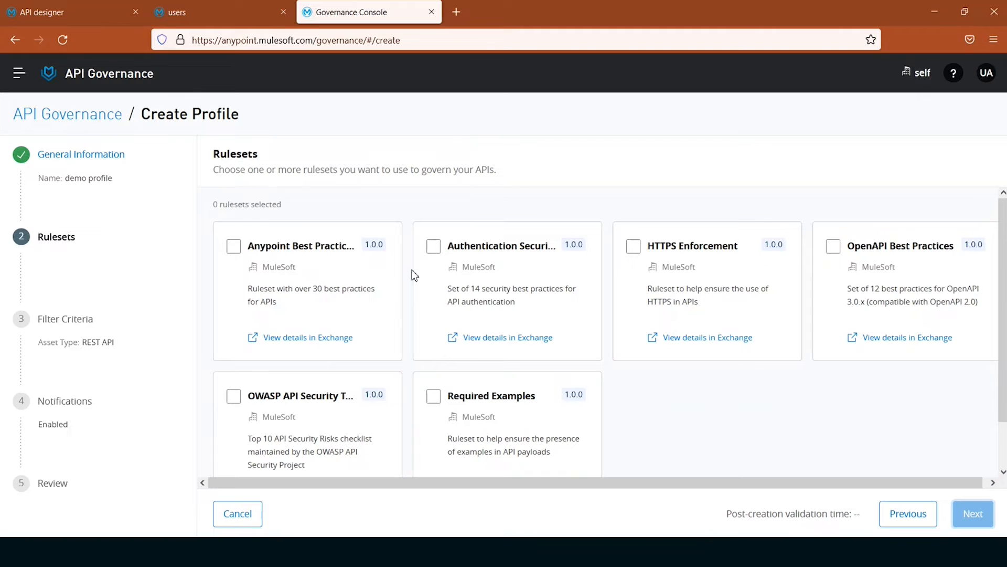
- Select the Anypoint Best Practices and Required Examples rulesets for the governance profile
{"action": "scroll", "coordinate": [414, 275], "scroll_direction": "down", "scroll_amount": 1}
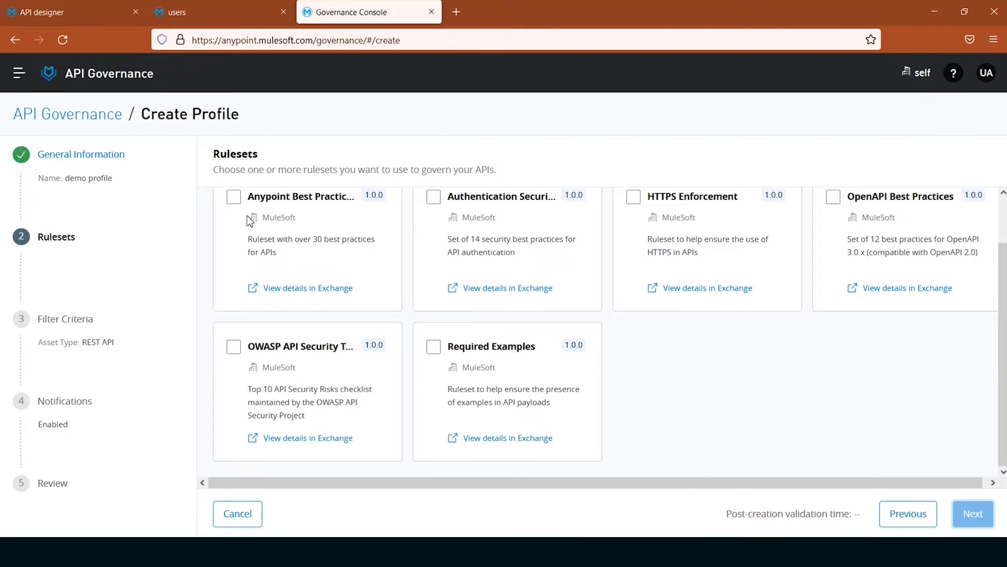
{"action": "left_click", "coordinate": [233, 198]}
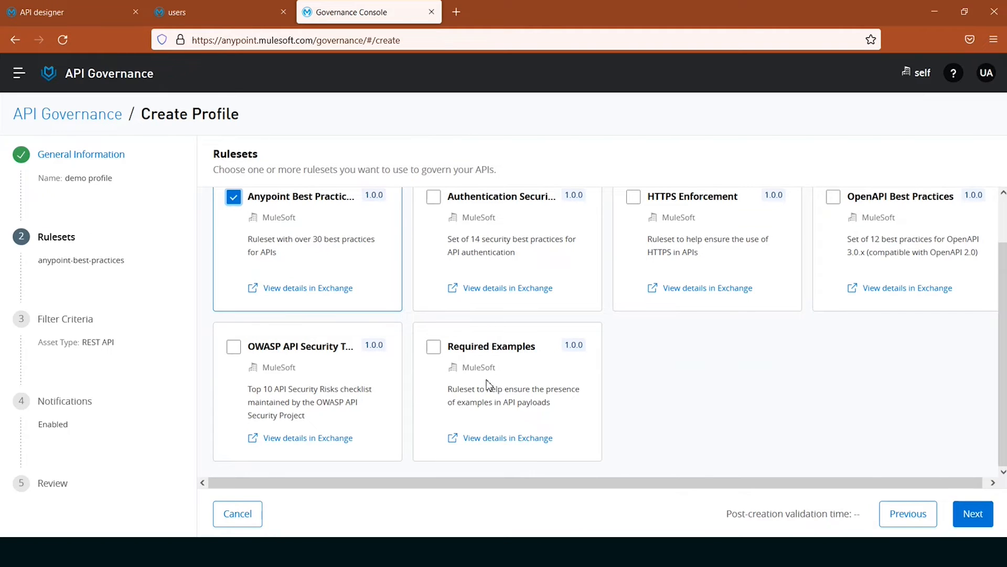
{"action": "left_click", "coordinate": [433, 348]}
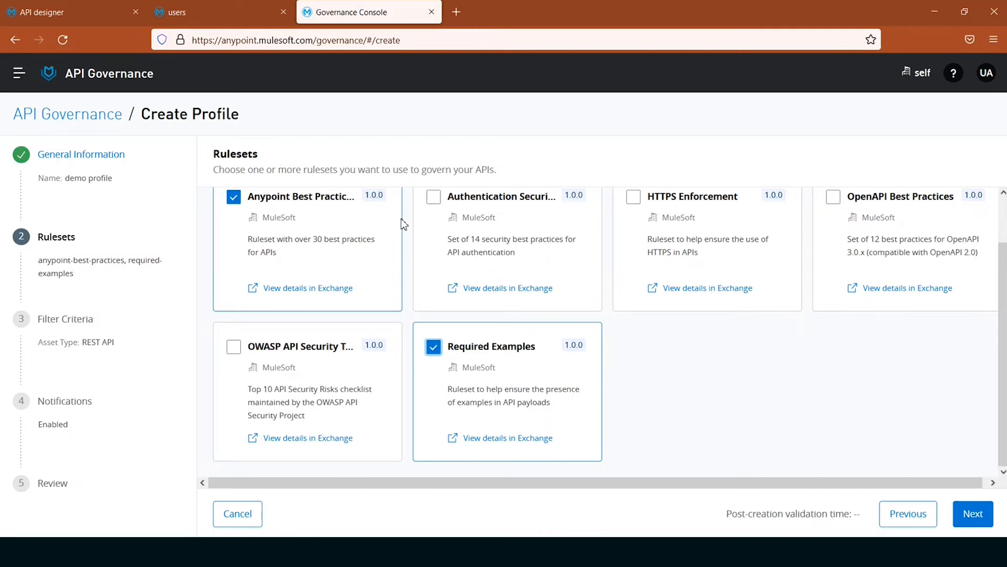
{"action": "scroll", "coordinate": [409, 243], "scroll_direction": "up", "scroll_amount": 2}
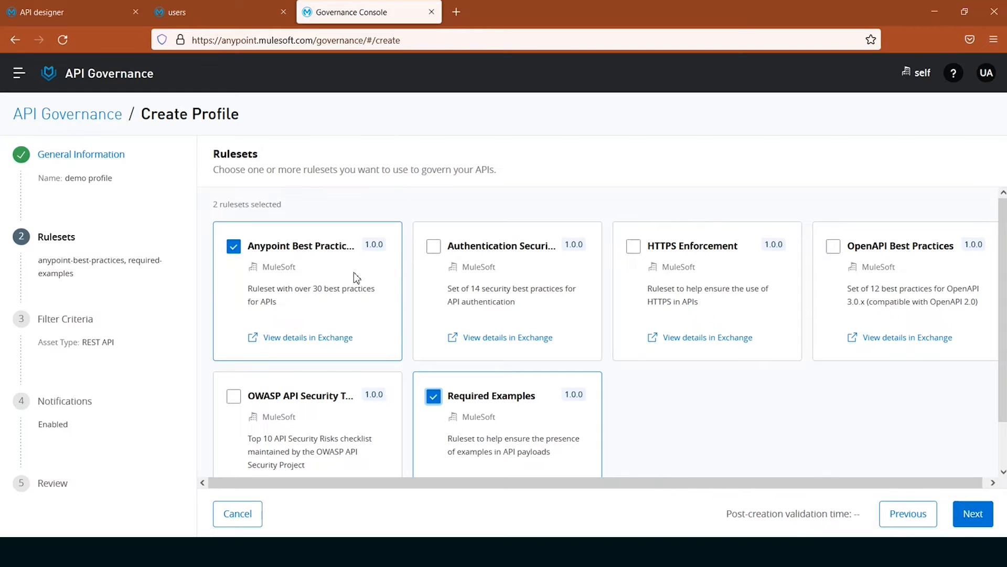
{"action": "scroll", "coordinate": [356, 277], "scroll_direction": "down", "scroll_amount": 2}
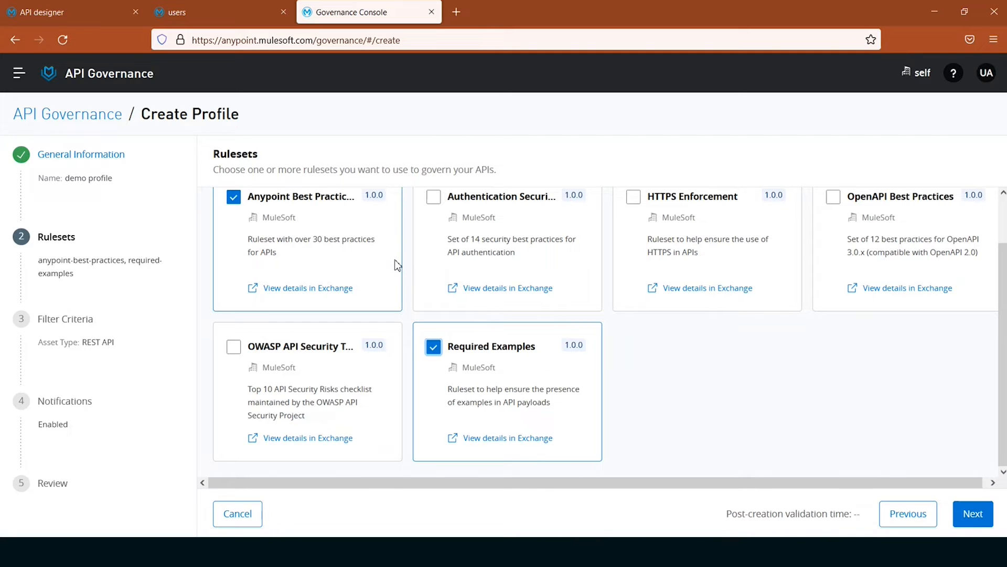
- Open the Exchange details of both selected rulesets in separate browser tabs, and proceed to the profile's filter criteria
{"action": "left_click", "coordinate": [321, 292]}
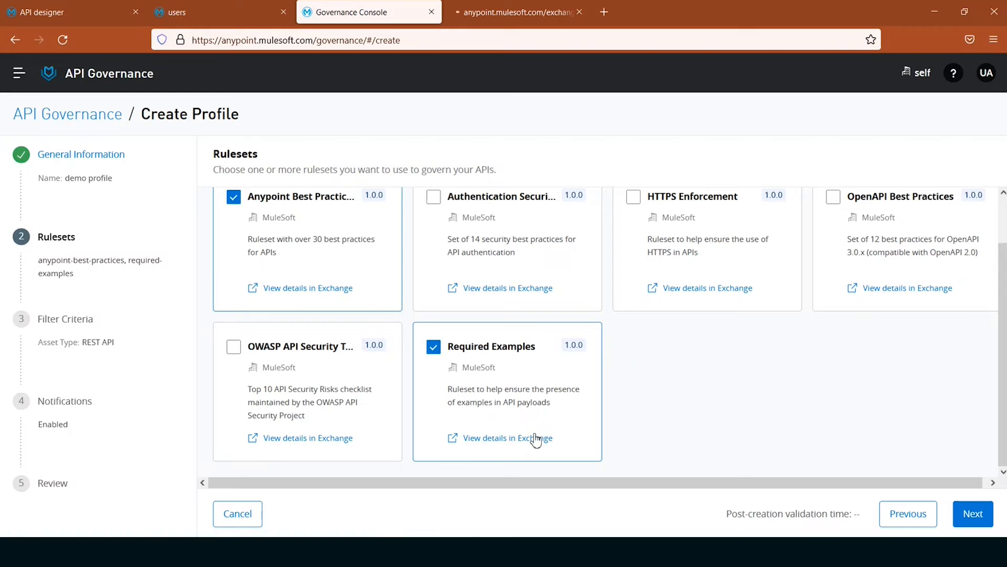
{"action": "left_click", "coordinate": [506, 442]}
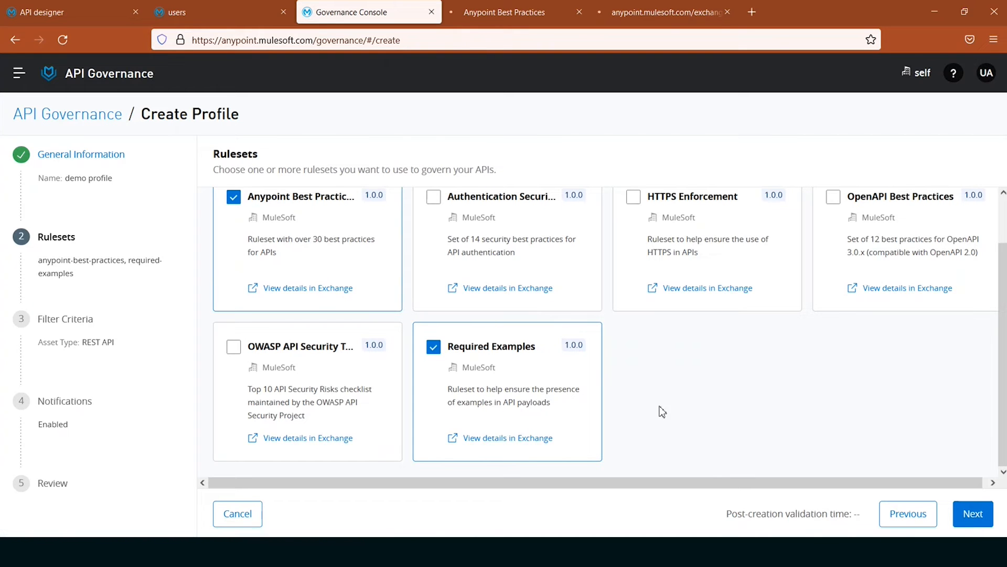
{"action": "left_click", "coordinate": [975, 518]}
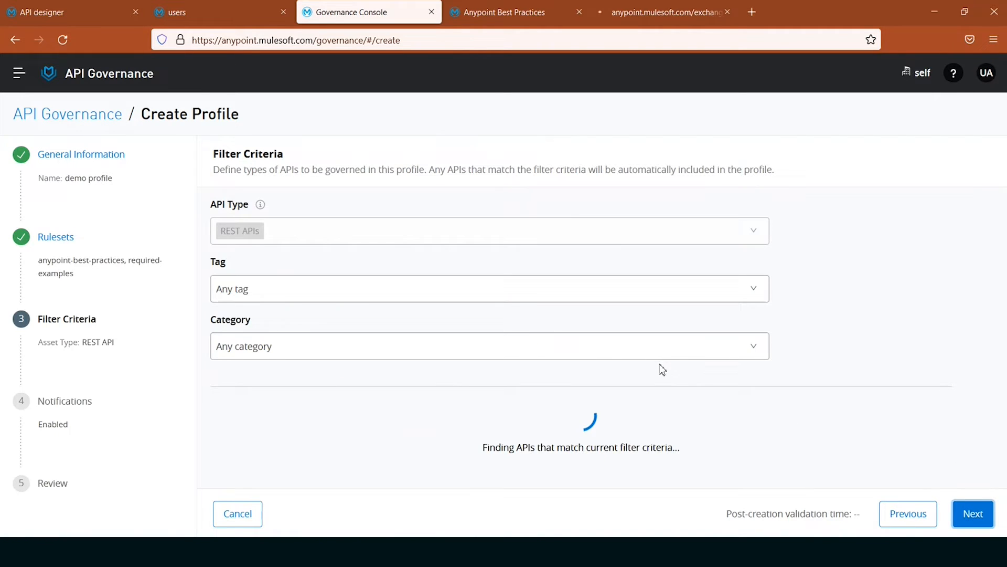
- Review the rules listed for Anypoint Best Practices and Required Examples in Exchange, closing each ruleset's browser tab
{"action": "left_click", "coordinate": [509, 8]}
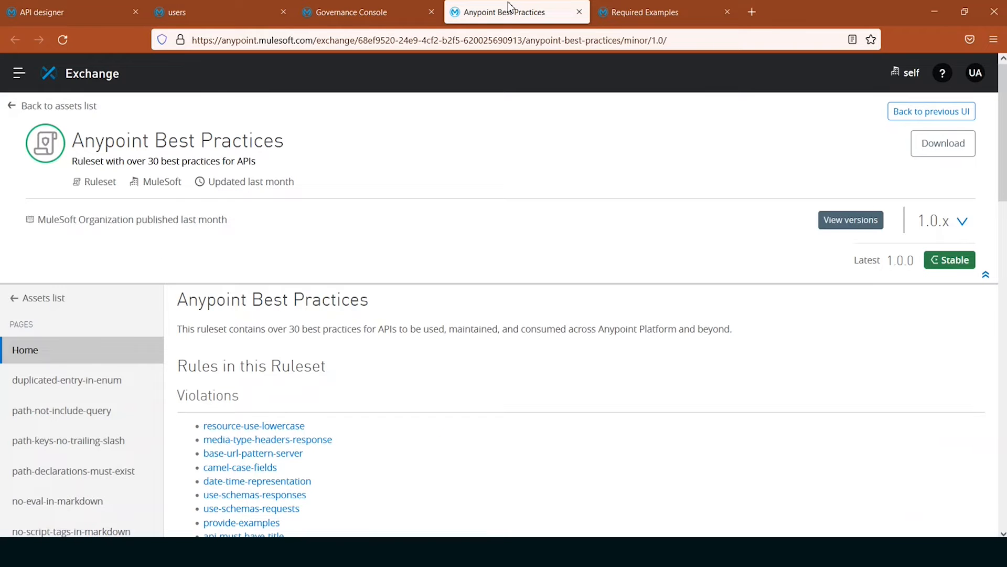
{"action": "scroll", "coordinate": [508, 473], "scroll_direction": "down", "scroll_amount": 5}
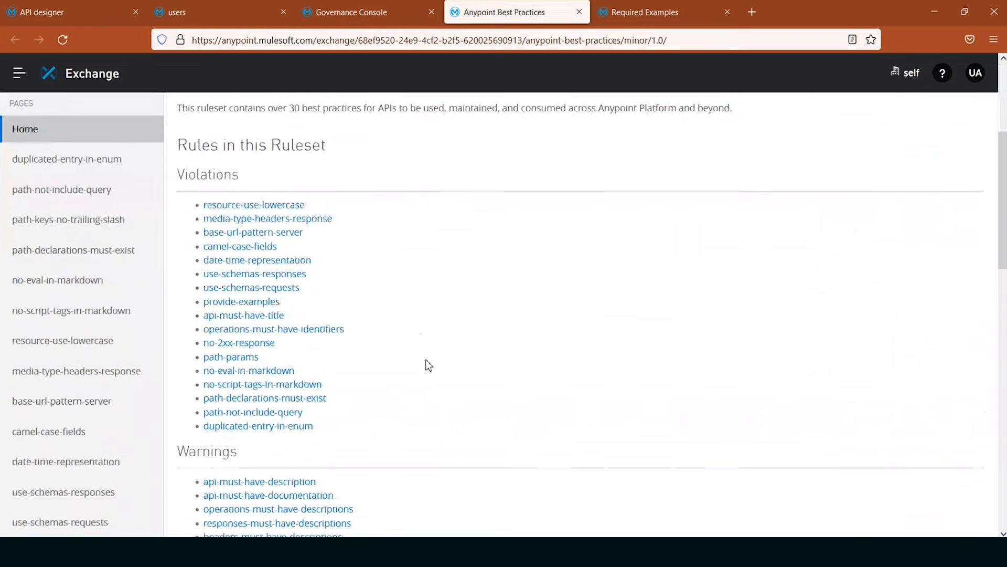
{"action": "scroll", "coordinate": [429, 365], "scroll_direction": "down", "scroll_amount": 4}
{"action": "scroll", "coordinate": [558, 380], "scroll_direction": "up", "scroll_amount": 8}
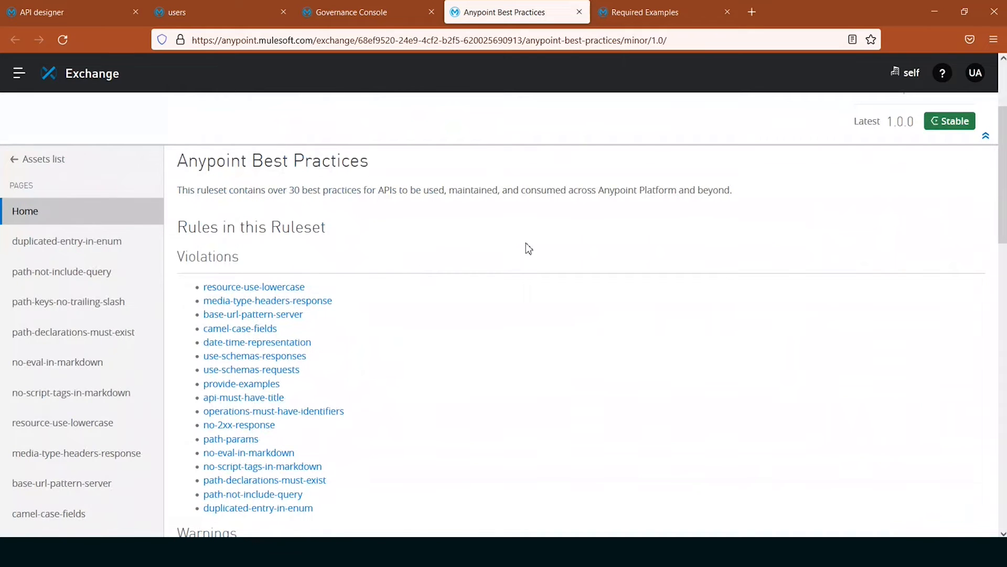
{"action": "middle_click", "coordinate": [515, 17]}
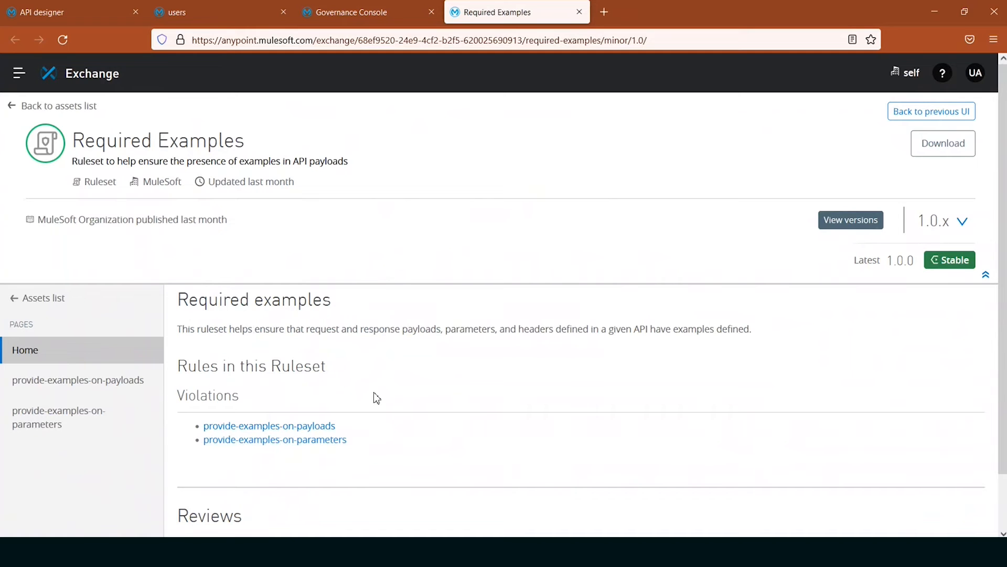
{"action": "middle_click", "coordinate": [536, 17]}
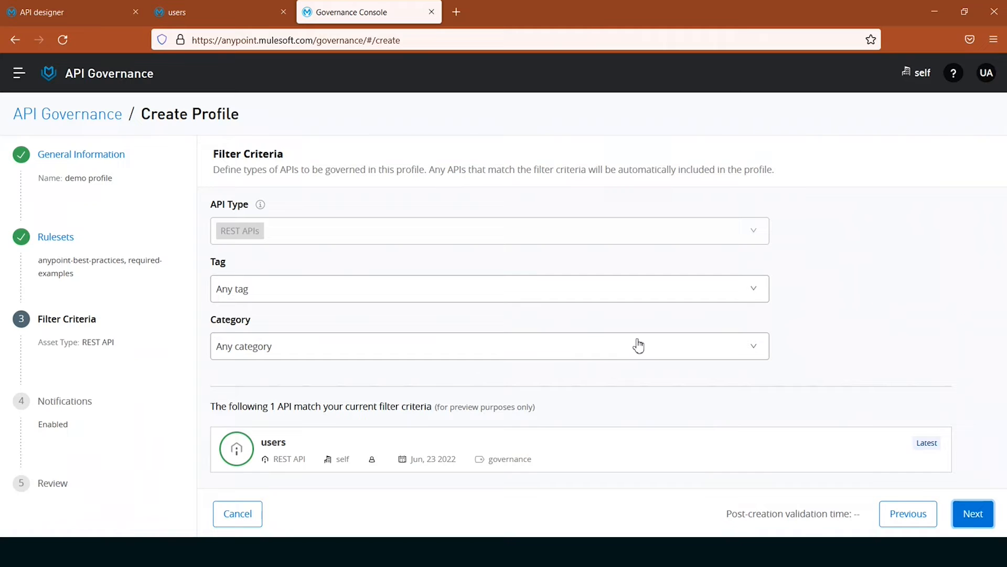
- Filter the profile's APIs by the tag "governance", leaving the category unset, and proceed to the notification settings
{"action": "left_click", "coordinate": [562, 355]}
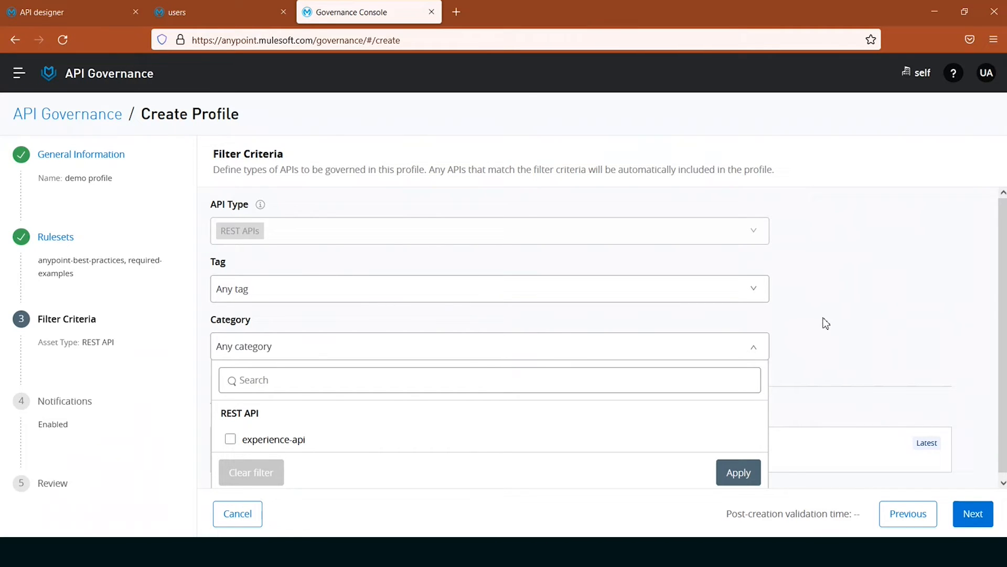
{"action": "left_click", "coordinate": [607, 353]}
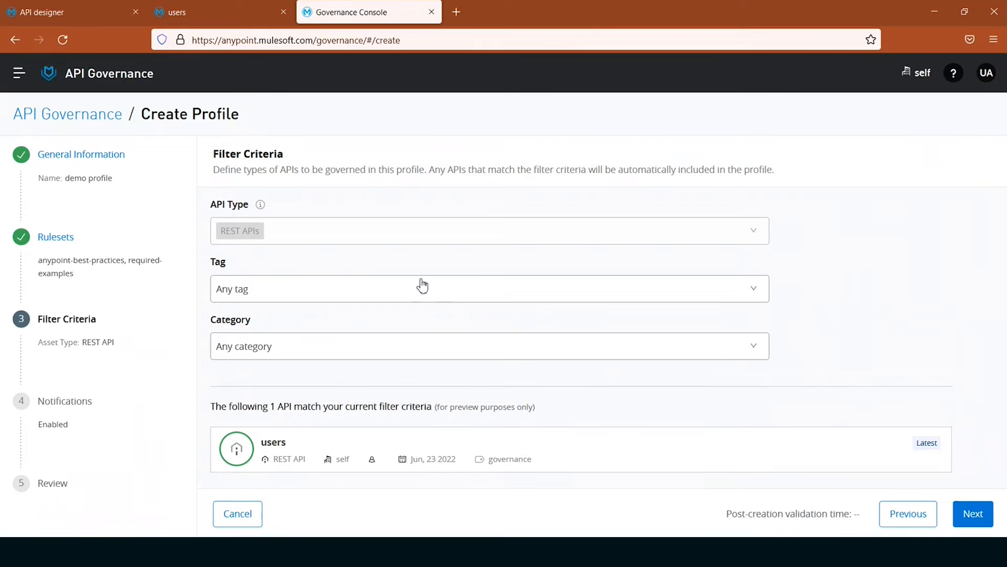
{"action": "left_click", "coordinate": [422, 286]}
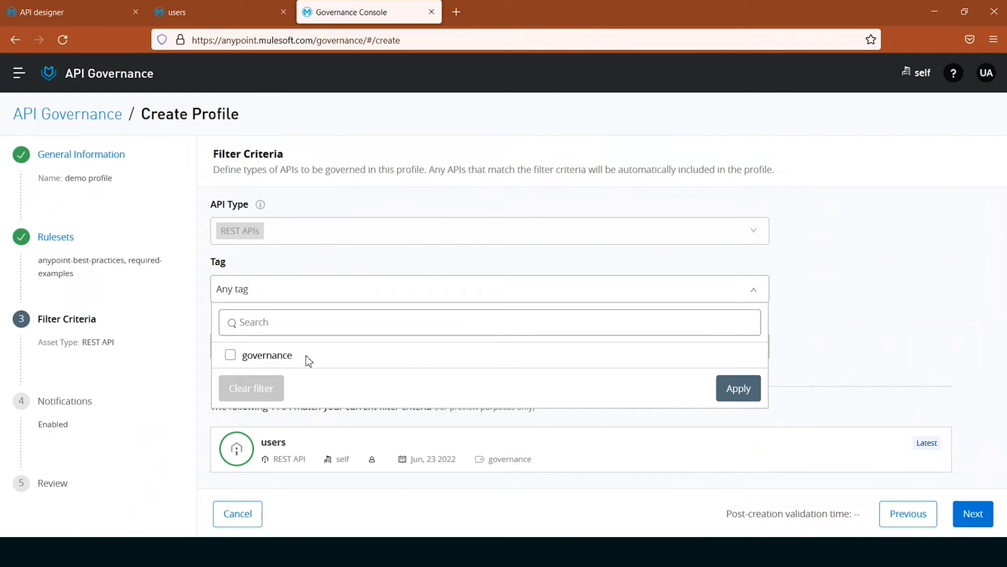
{"action": "left_click", "coordinate": [232, 356]}
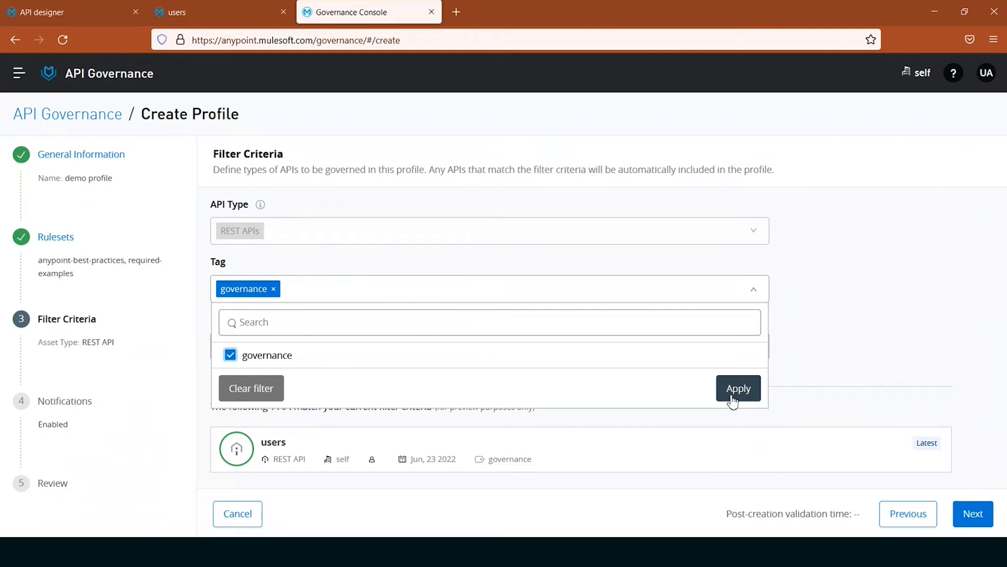
{"action": "left_click", "coordinate": [749, 393]}
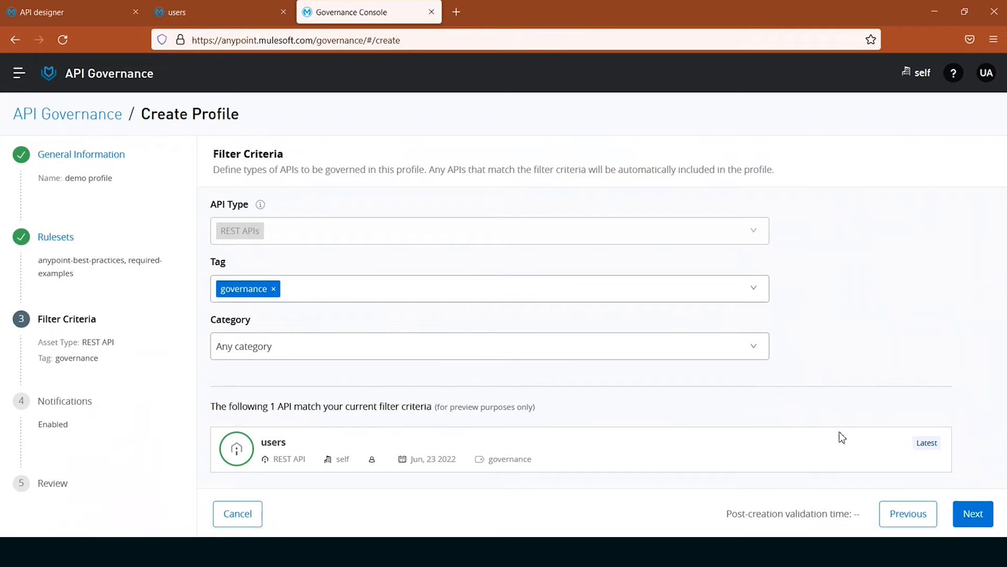
{"action": "left_click", "coordinate": [972, 514]}
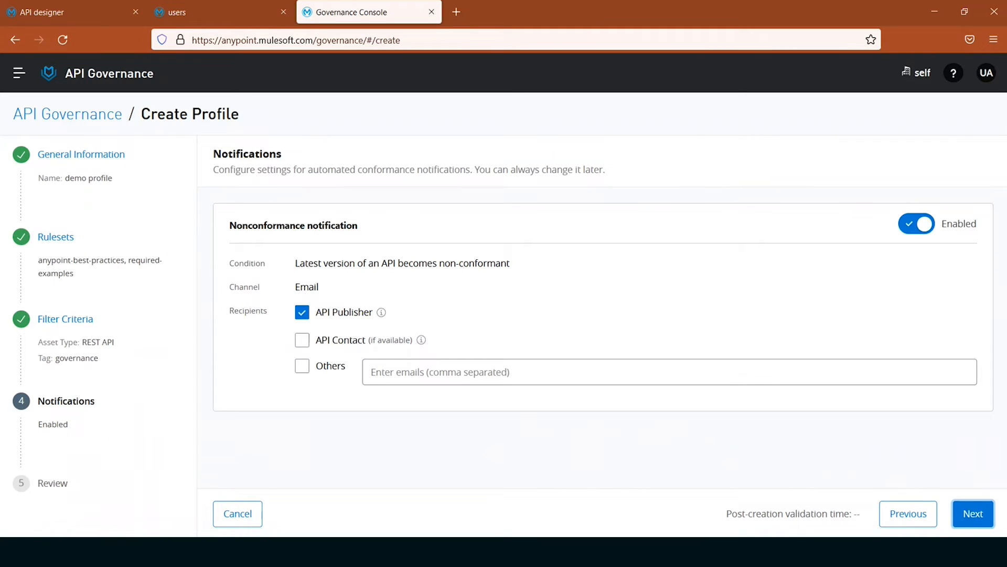
- Add the API Contact and another recipient's email address to the nonconformance notification, and proceed to the profile review
{"action": "left_click", "coordinate": [460, 376]}
{"action": "key", "text": "ctrl+v"}
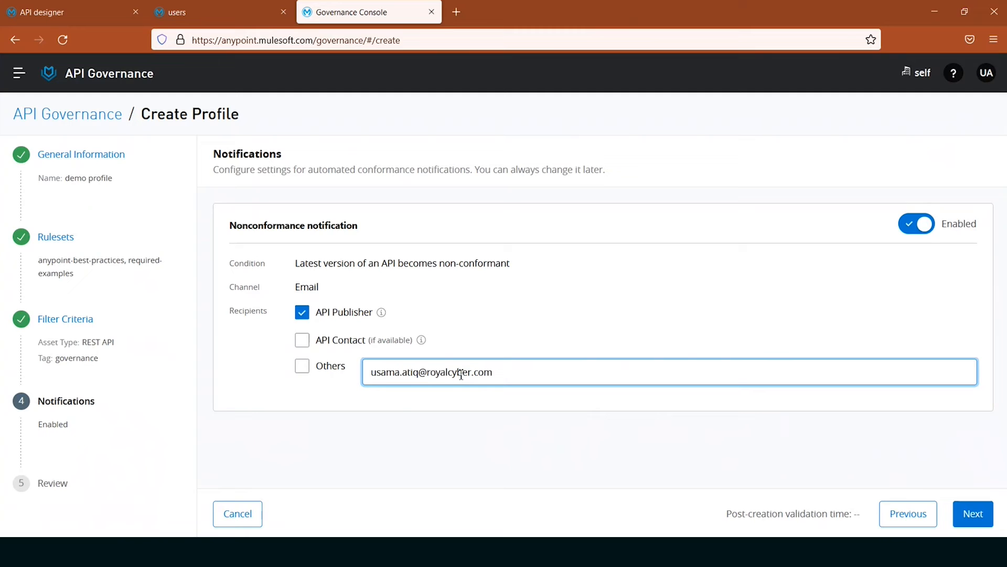
{"action": "left_click", "coordinate": [302, 366]}
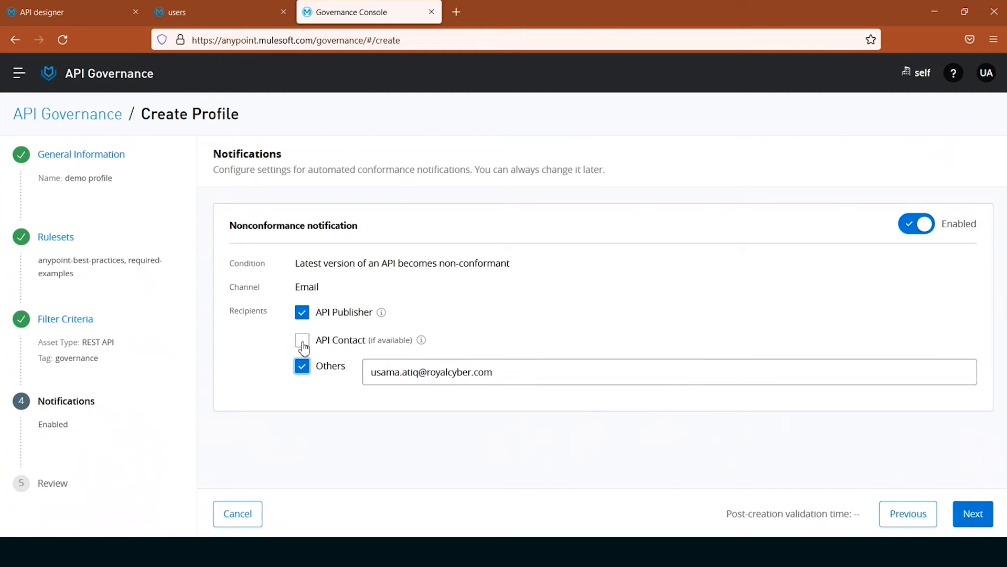
{"action": "left_click", "coordinate": [303, 342]}
{"action": "left_click", "coordinate": [974, 516]}
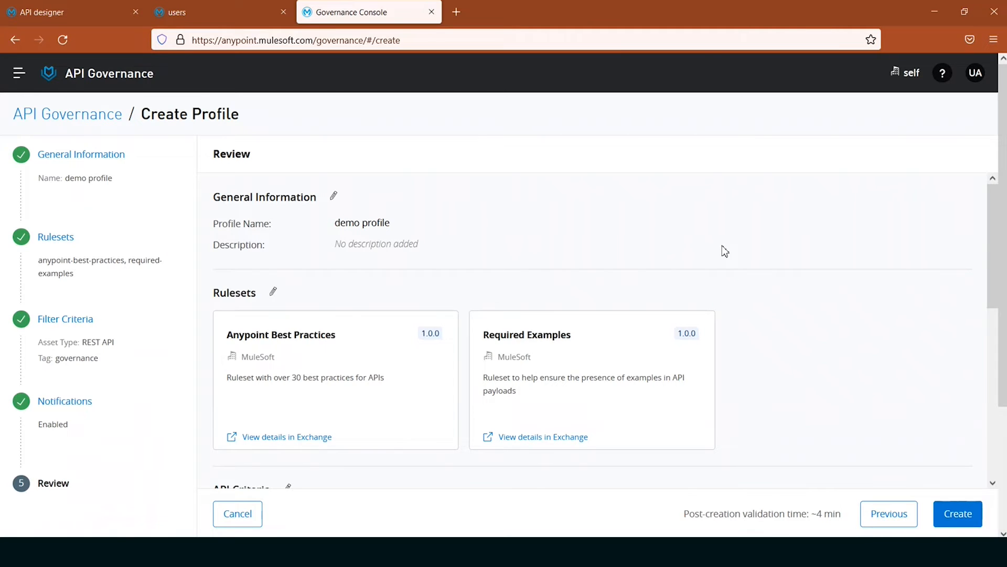
- Review the profile's rulesets, API criteria and notification recipients, and create the profile
{"action": "scroll", "coordinate": [724, 251], "scroll_direction": "down", "scroll_amount": 3}
{"action": "scroll", "coordinate": [342, 270], "scroll_direction": "up", "scroll_amount": 2}
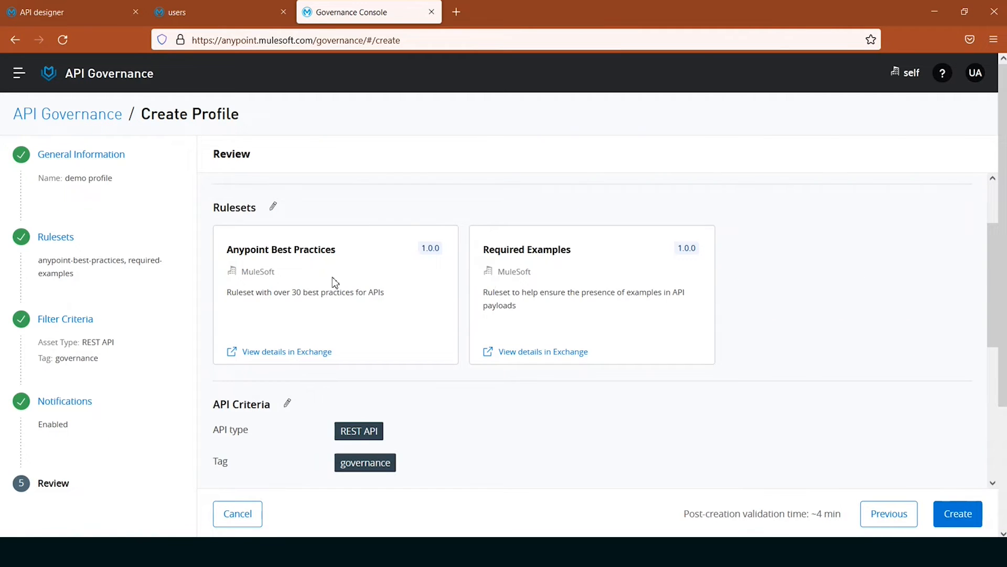
{"action": "scroll", "coordinate": [776, 284], "scroll_direction": "down", "scroll_amount": 5}
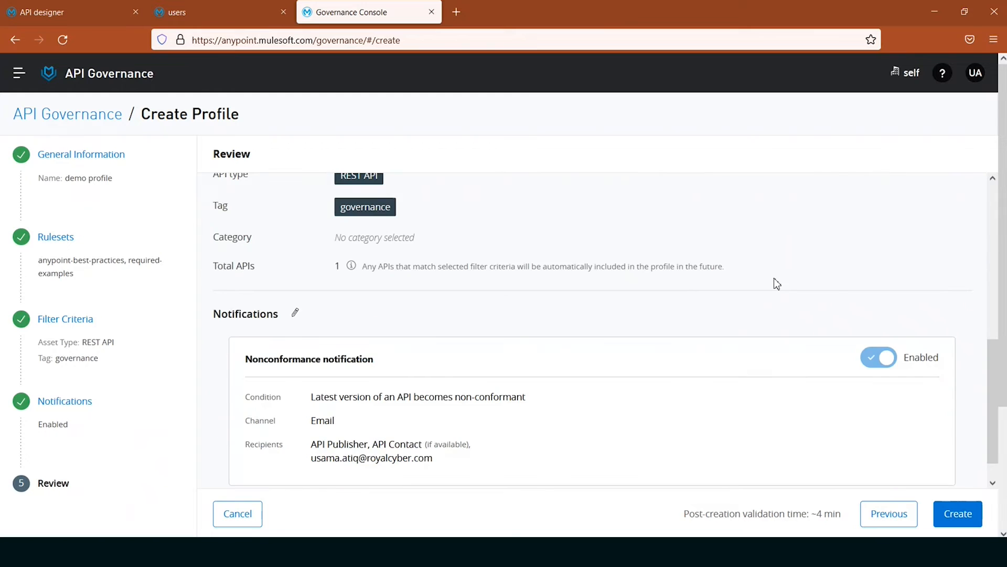
{"action": "scroll", "coordinate": [774, 280], "scroll_direction": "up", "scroll_amount": 2}
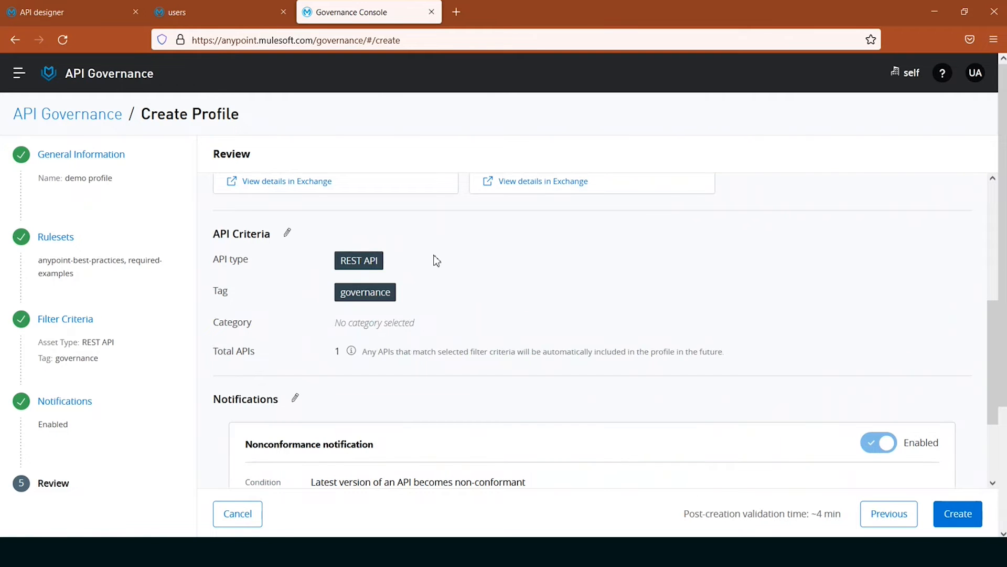
{"action": "scroll", "coordinate": [494, 282], "scroll_direction": "down", "scroll_amount": 2}
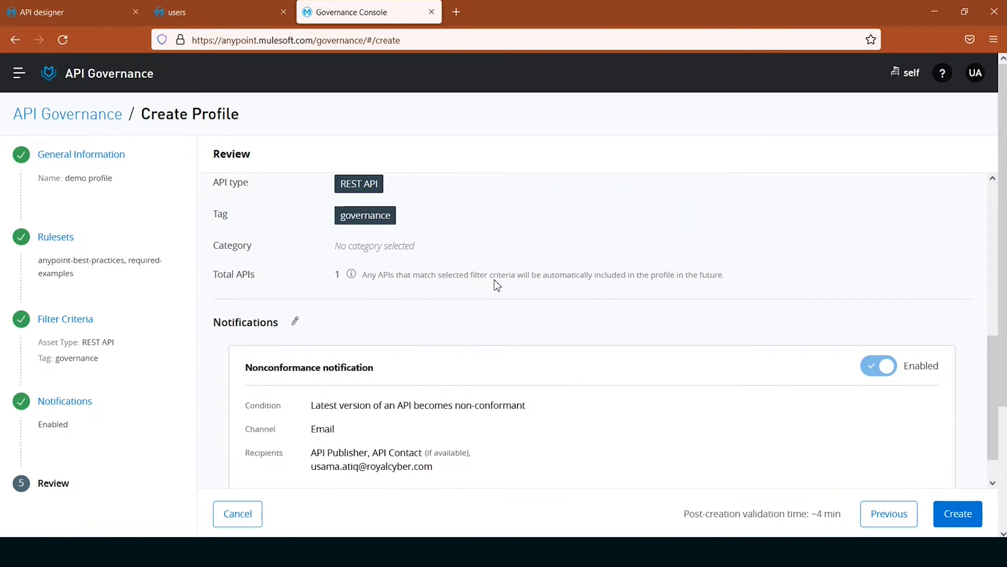
{"action": "scroll", "coordinate": [495, 283], "scroll_direction": "down", "scroll_amount": 1}
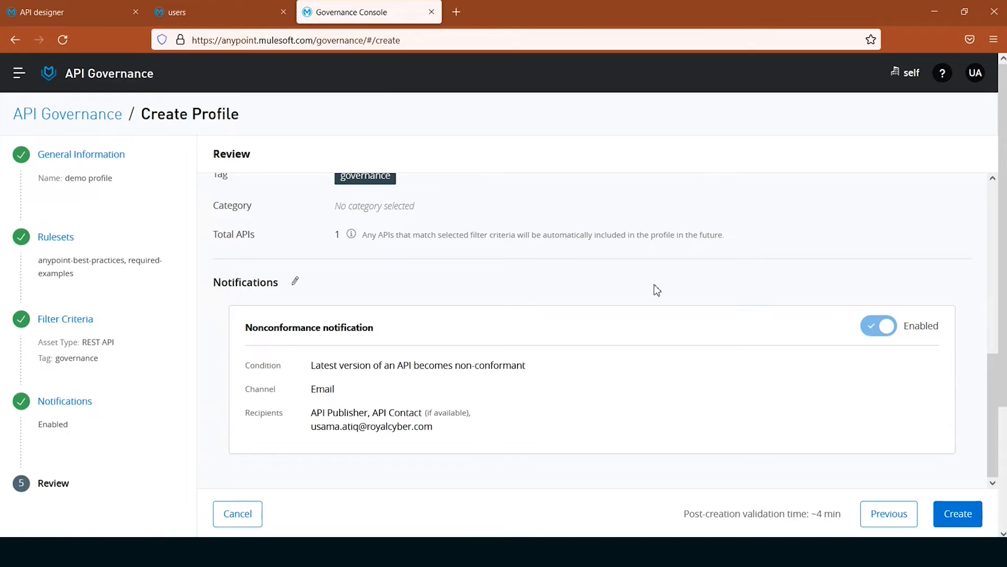
{"action": "scroll", "coordinate": [654, 284], "scroll_direction": "down", "scroll_amount": 3}
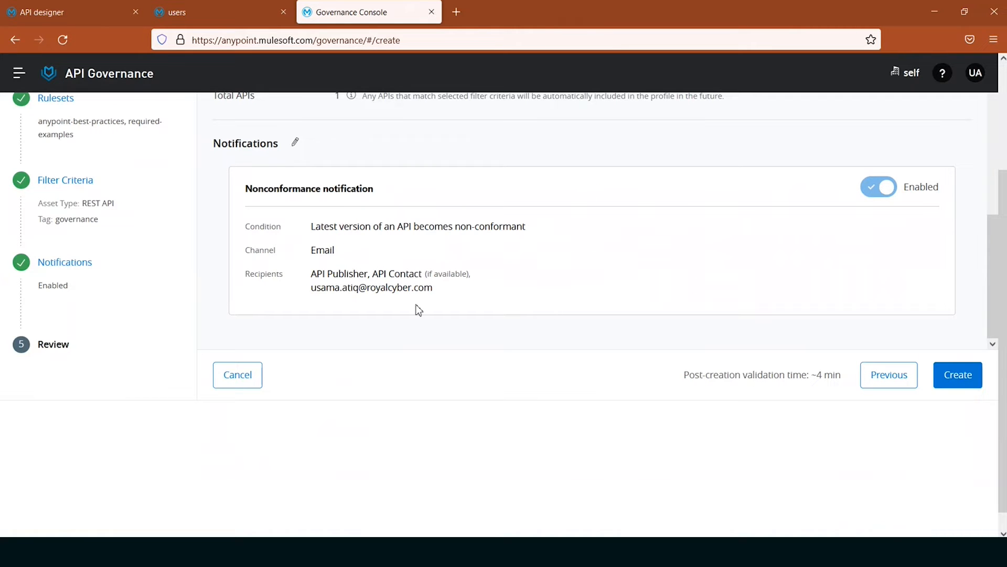
{"action": "left_click", "coordinate": [966, 388]}
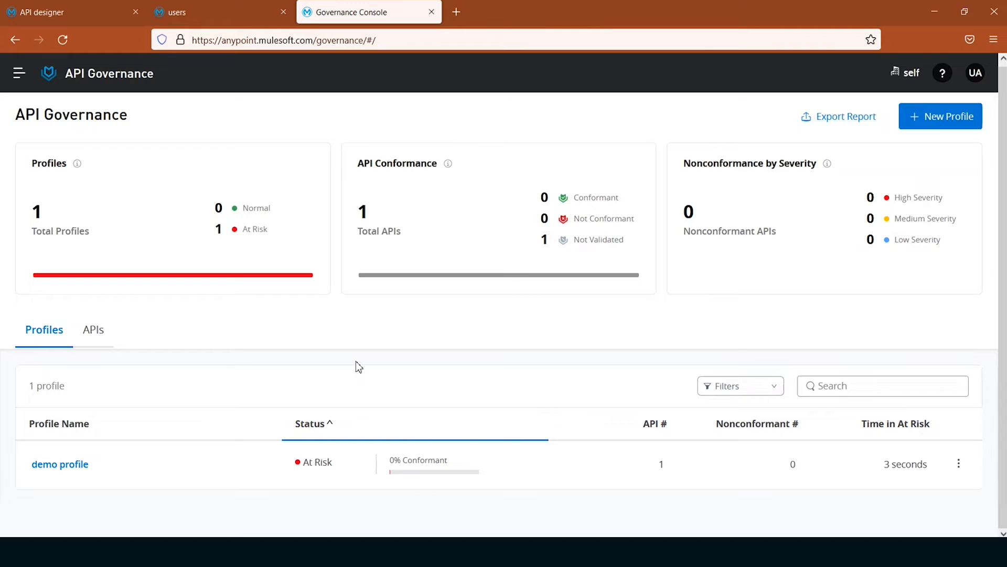
- Open the demo profile and examine the users API's conformance results for each ruleset
{"action": "left_click", "coordinate": [102, 333]}
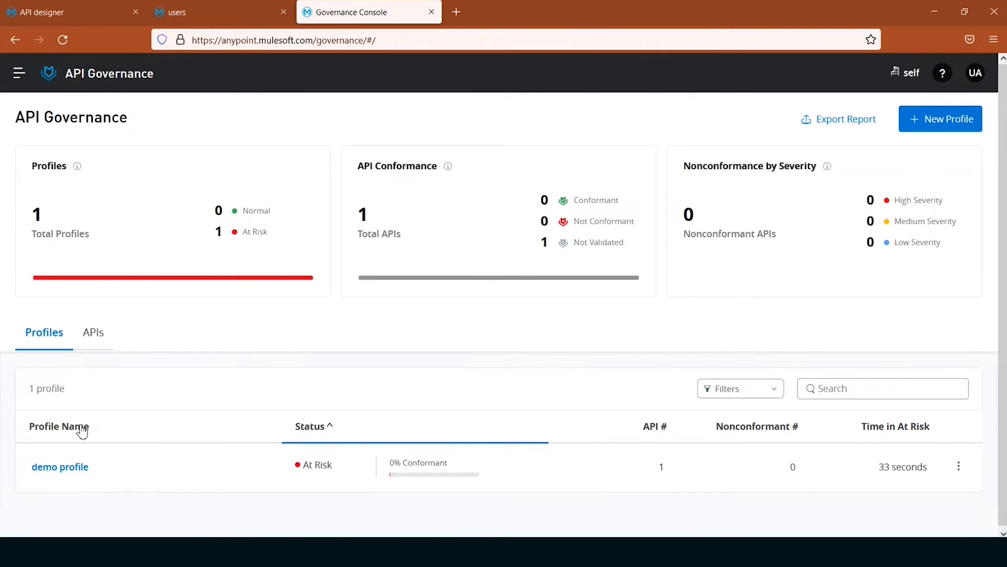
{"action": "left_click", "coordinate": [76, 468]}
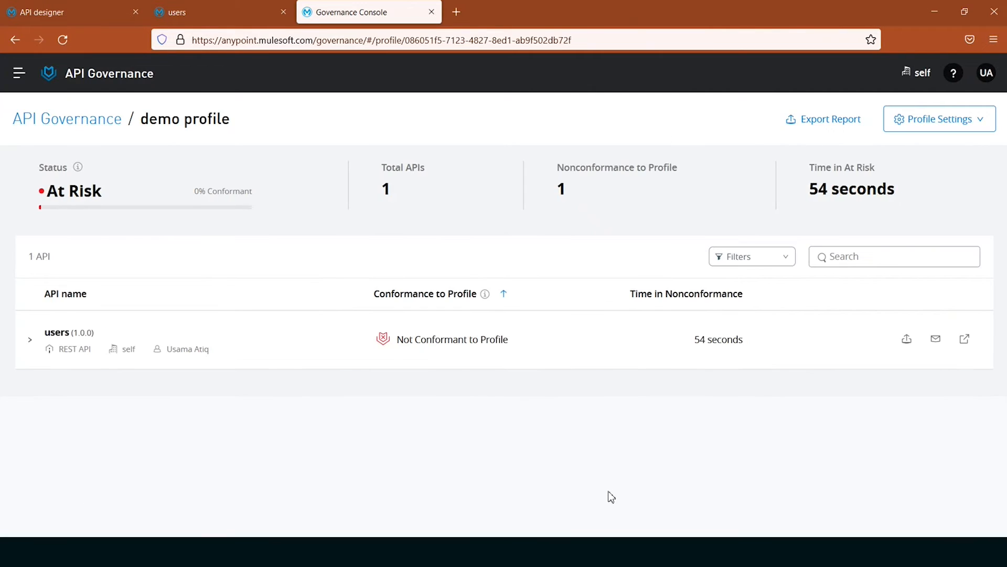
{"action": "left_click", "coordinate": [32, 342]}
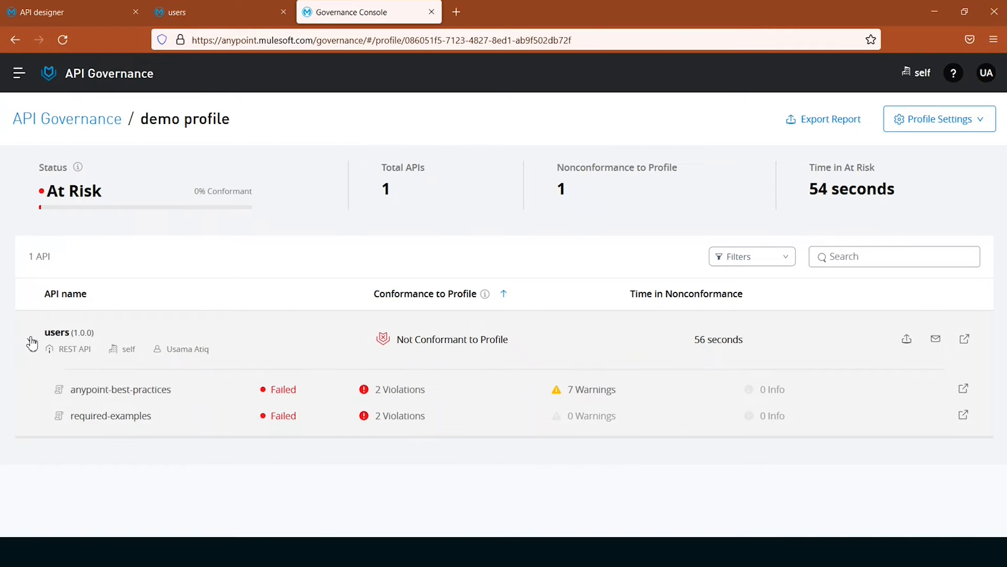
{"action": "left_click", "coordinate": [32, 342]}
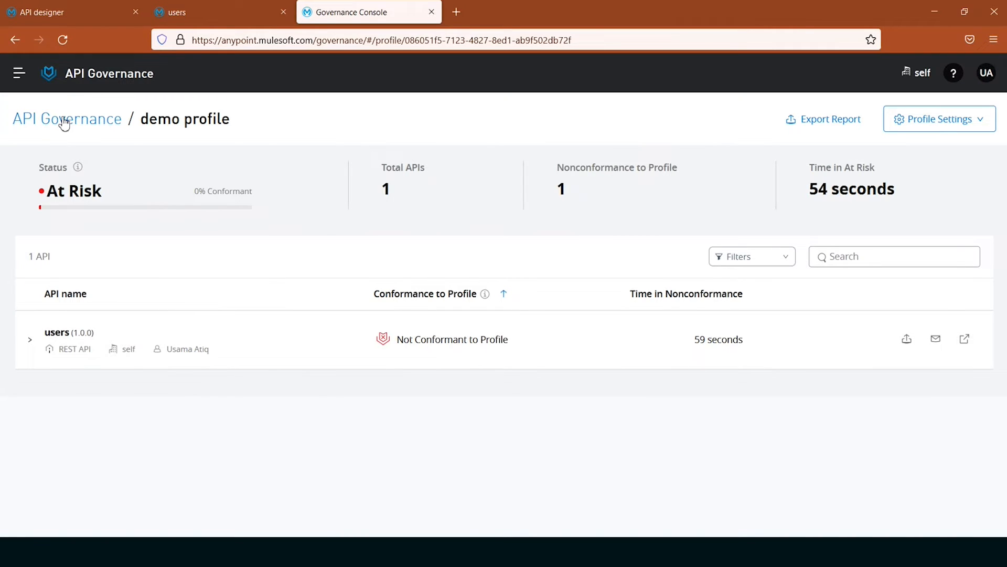
- Check the updated conformance figures on the API Governance overview, and reopen the demo profile
{"action": "left_click", "coordinate": [64, 123]}
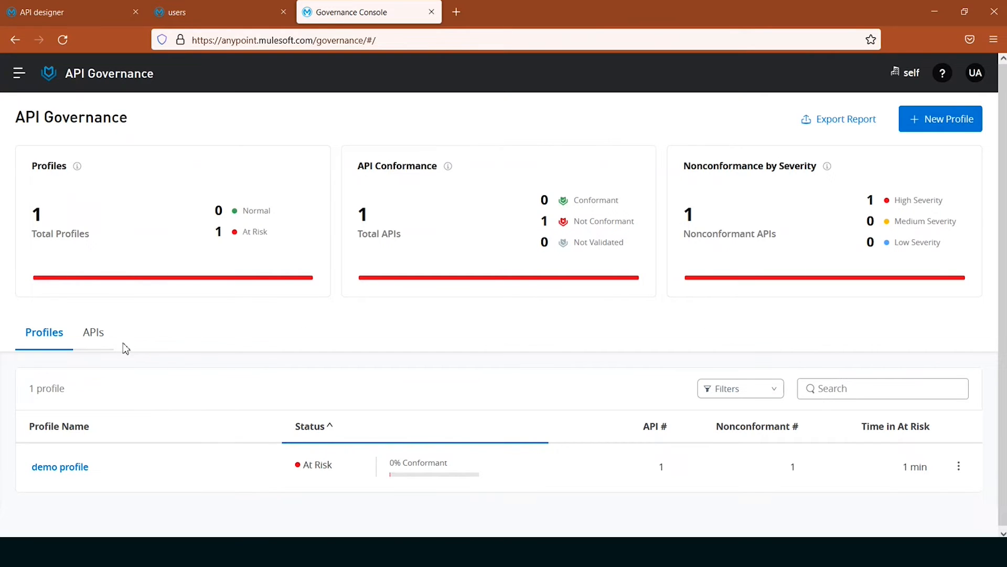
{"action": "left_click", "coordinate": [70, 472]}
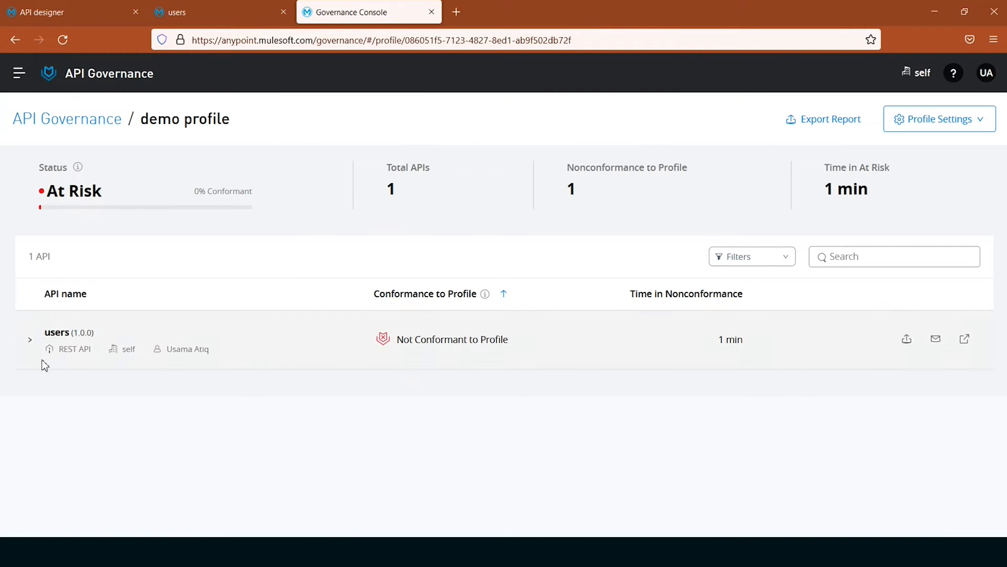
- Examine the users API's violations for both rulesets and its warnings for anypoint-best-practices in the demo profile
{"action": "left_click", "coordinate": [30, 341]}
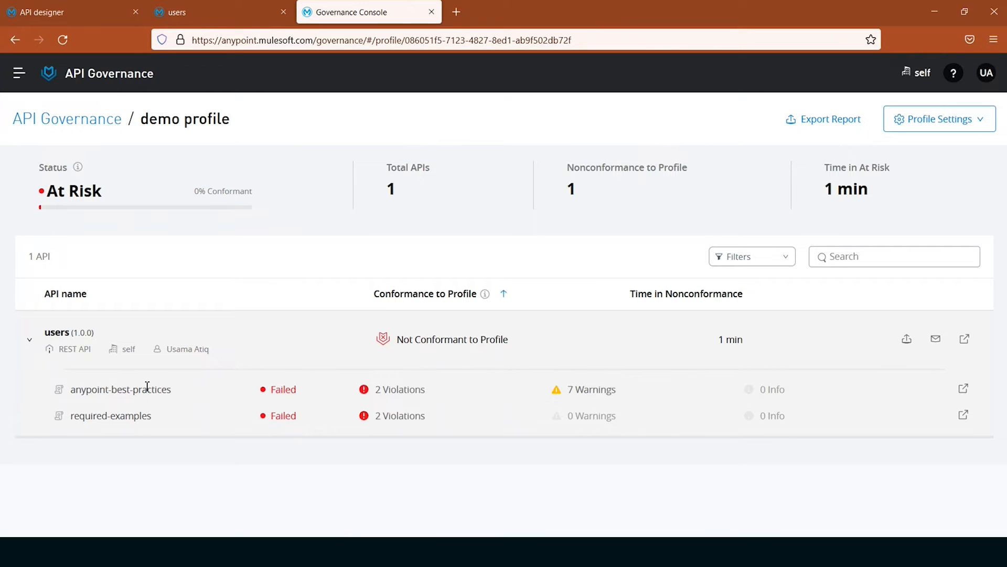
{"action": "left_click", "coordinate": [400, 395]}
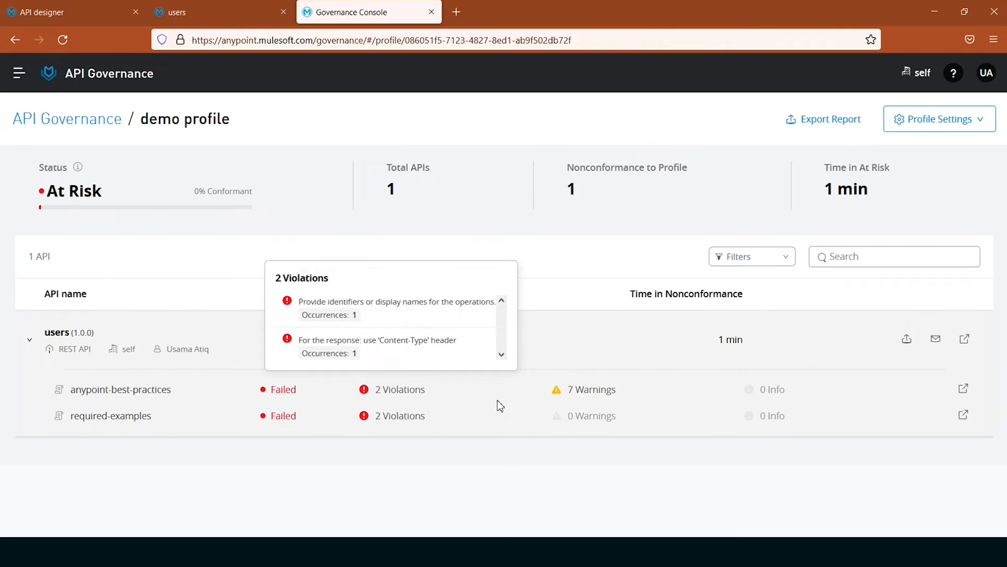
{"action": "left_click", "coordinate": [393, 418]}
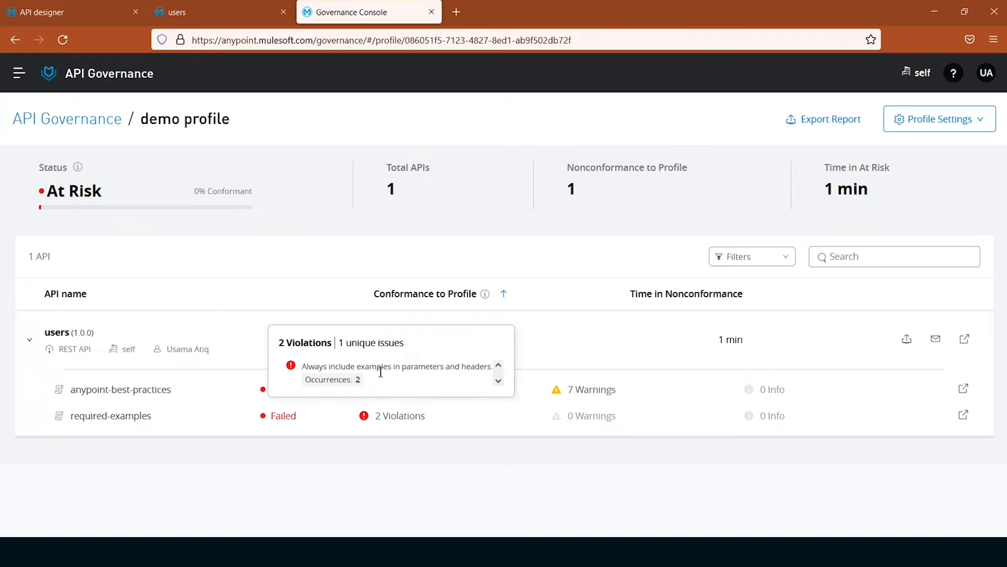
{"action": "left_click", "coordinate": [572, 483]}
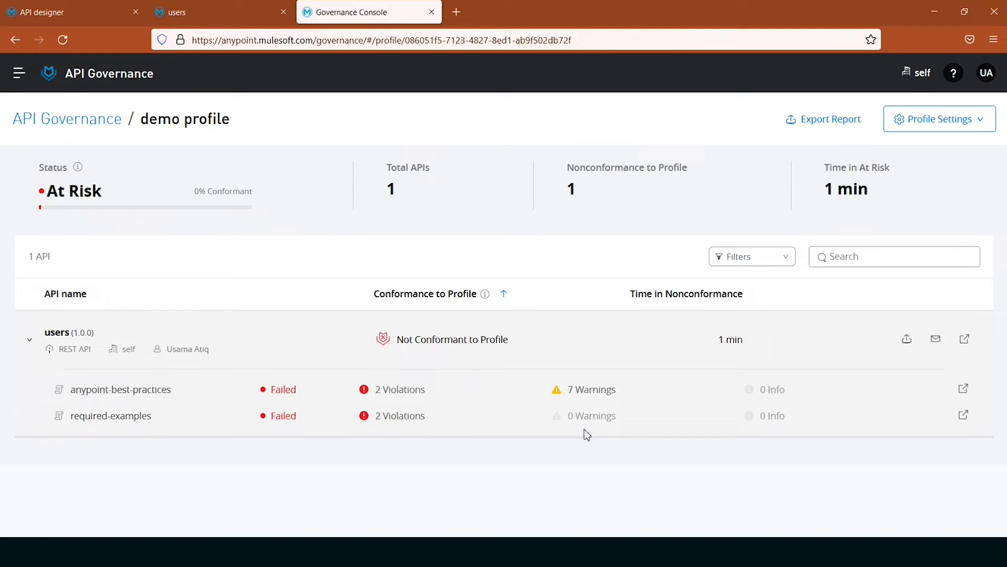
{"action": "left_click", "coordinate": [596, 391]}
{"action": "left_click", "coordinate": [656, 480]}
- Check the conformance status of the users API on its Exchange page
{"action": "left_click", "coordinate": [187, 12]}
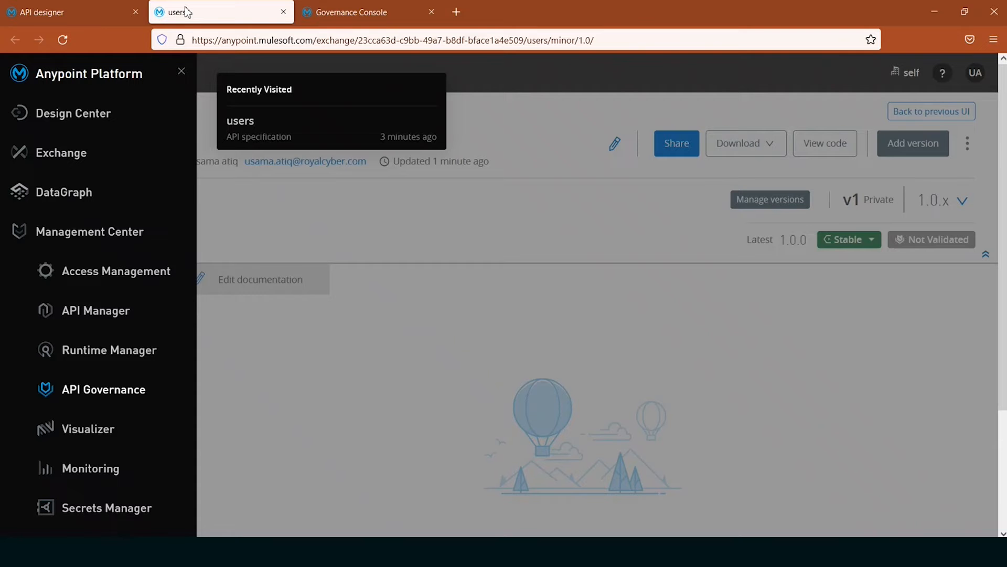
{"action": "left_click", "coordinate": [568, 317]}
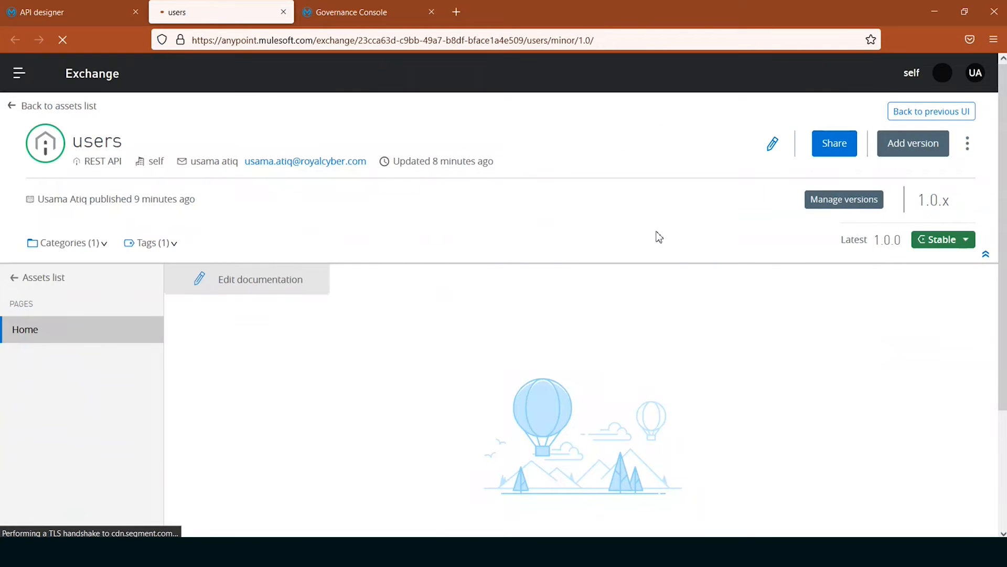
{"action": "mouse_move", "coordinate": [883, 241]}
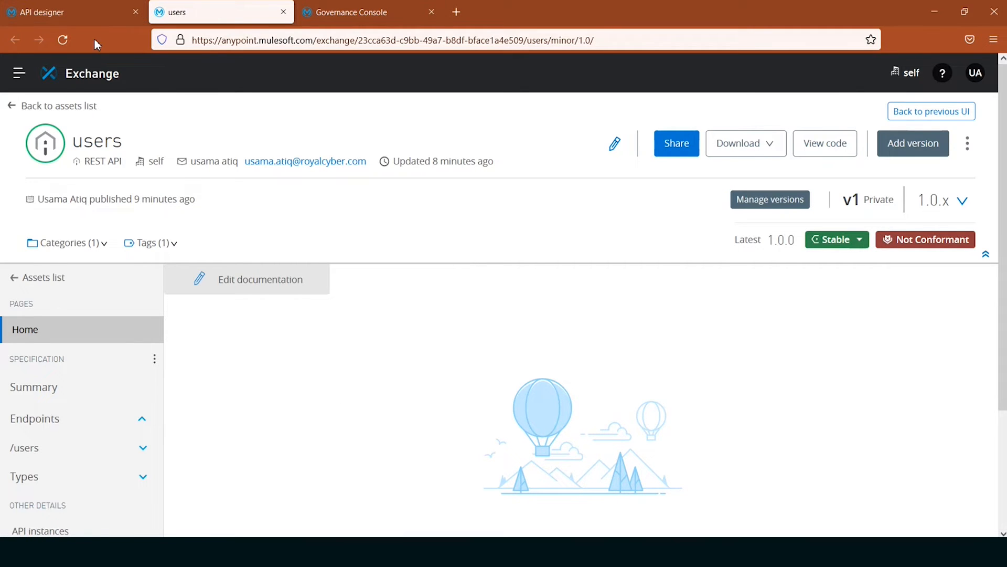
- Add the organizational rulesets Anypoint Best Practices and Required Examples to the users project in API designer
{"action": "left_click", "coordinate": [45, 13]}
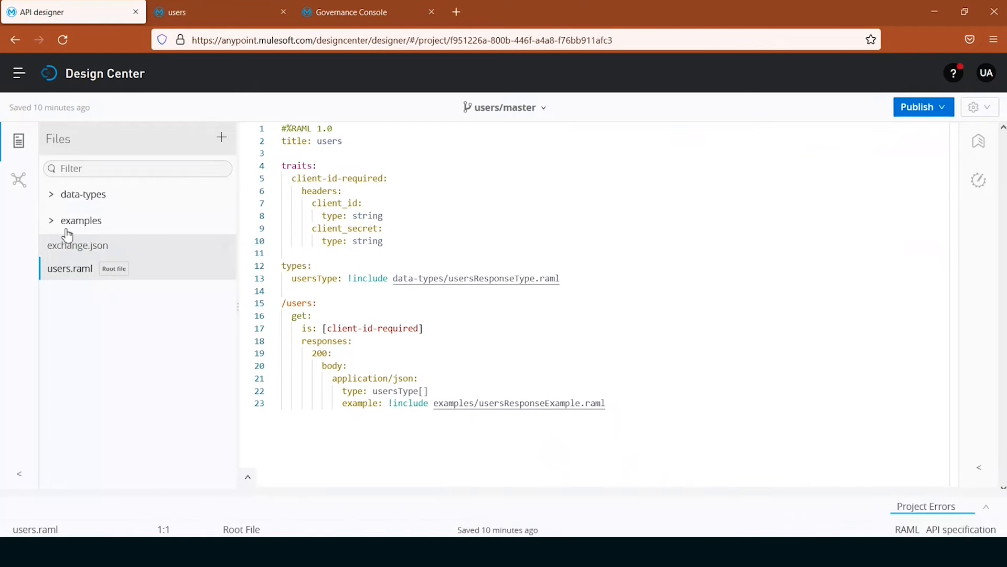
{"action": "left_click", "coordinate": [63, 42]}
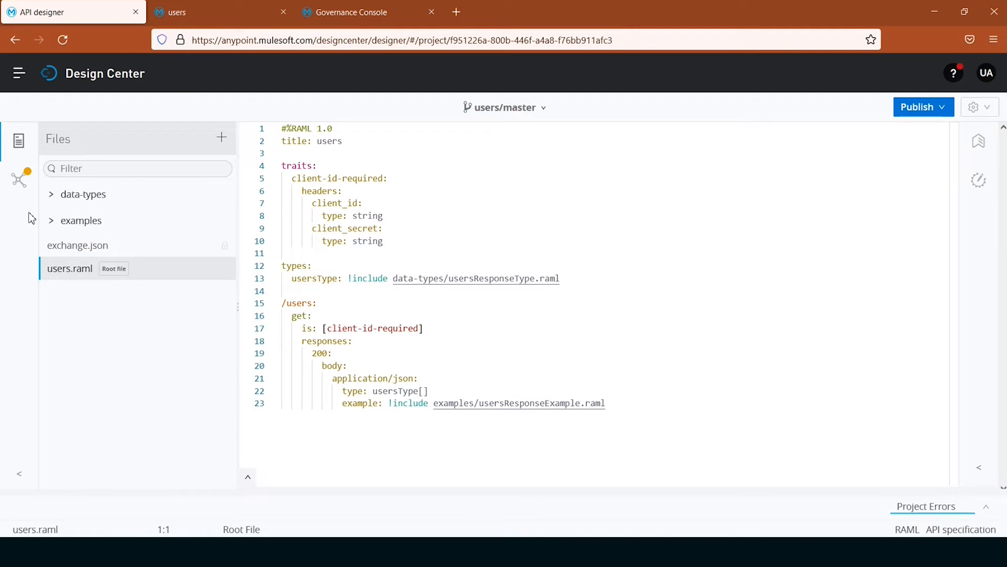
{"action": "left_click", "coordinate": [19, 186]}
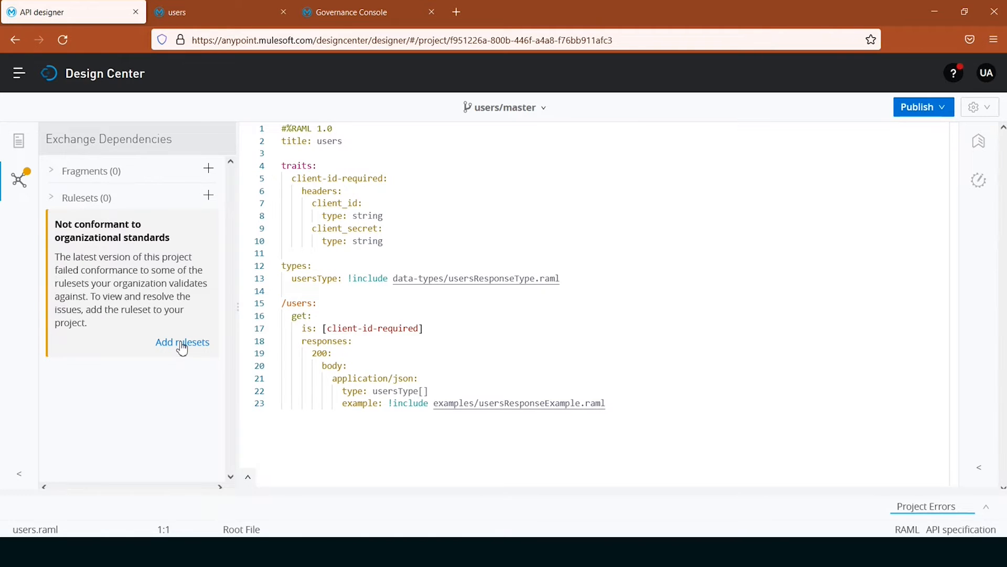
{"action": "left_click", "coordinate": [182, 345]}
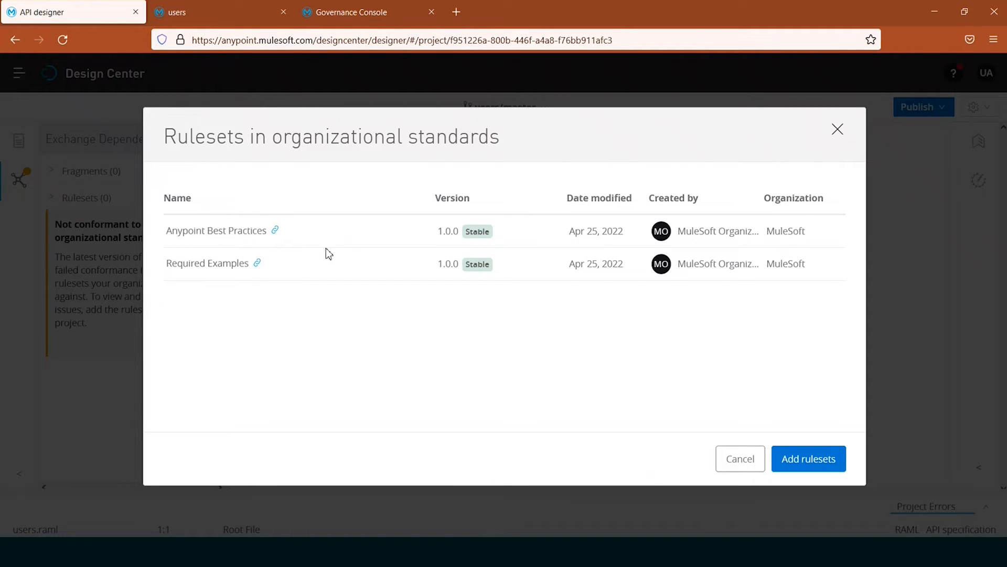
{"action": "left_click", "coordinate": [830, 466]}
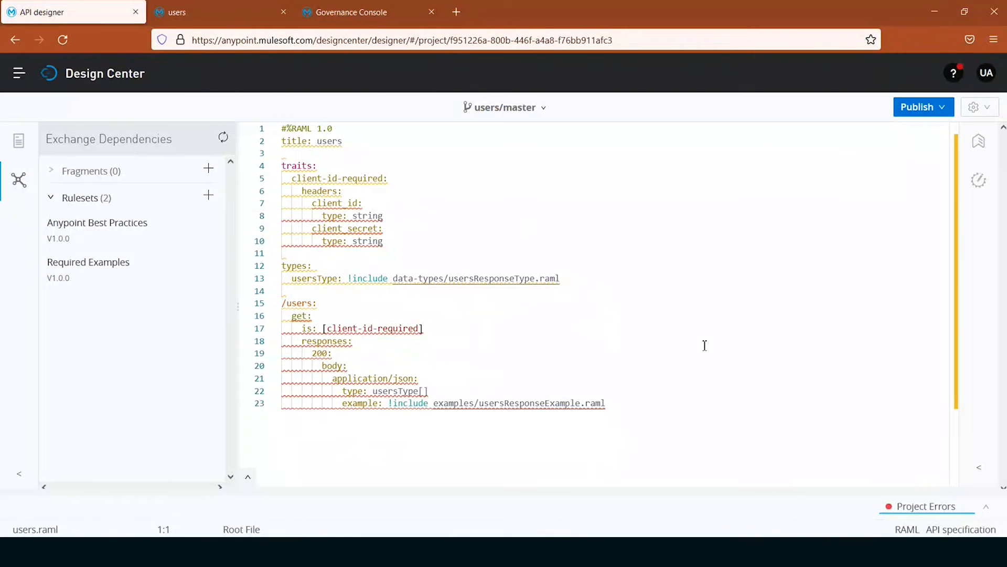
- Examine the project's conformance errors and warnings, filtering out Anypoint Best Practices issues and showing them again
{"action": "left_click", "coordinate": [988, 512]}
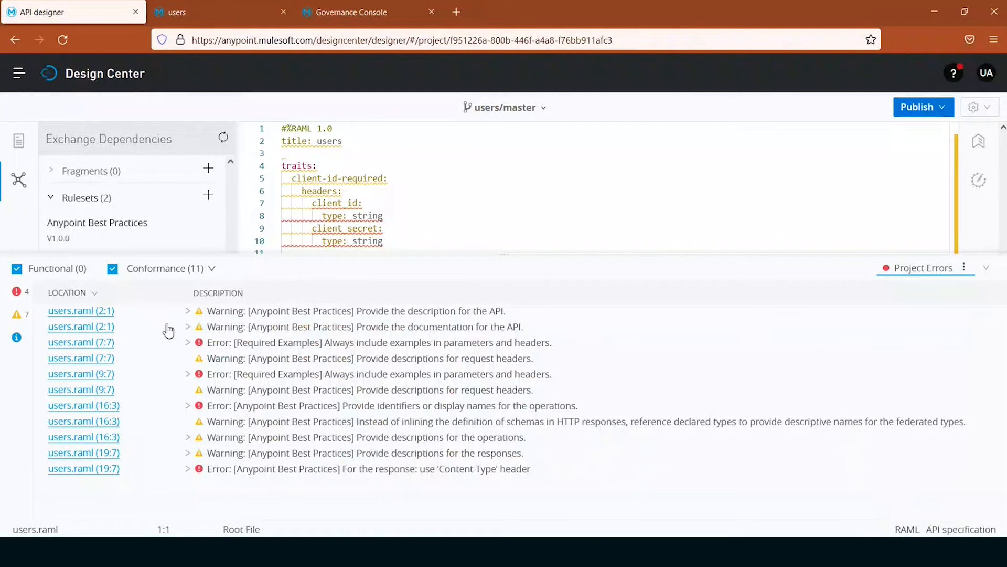
{"action": "left_click", "coordinate": [212, 268]}
{"action": "left_click", "coordinate": [113, 293]}
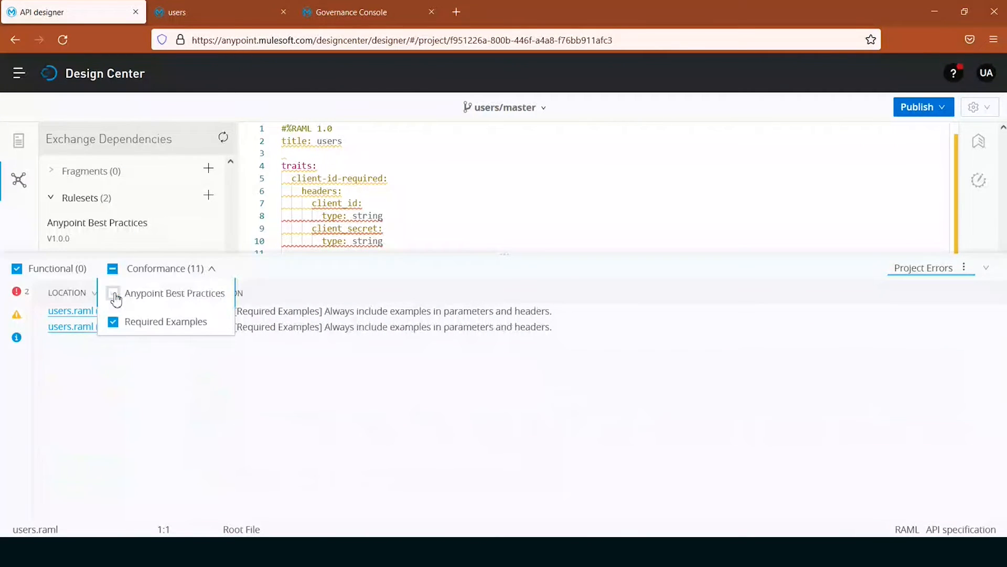
{"action": "left_click", "coordinate": [115, 295]}
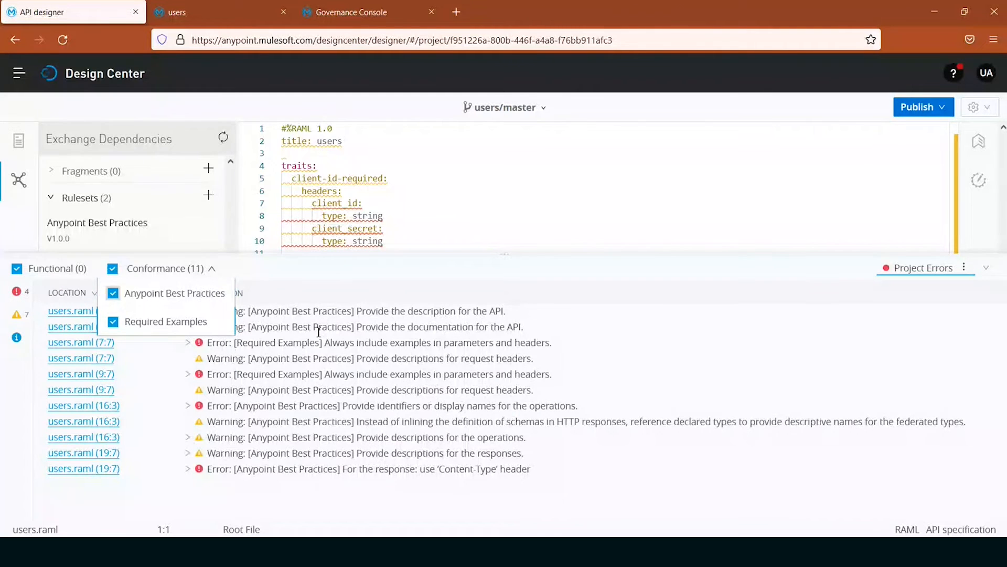
{"action": "left_click", "coordinate": [988, 269]}
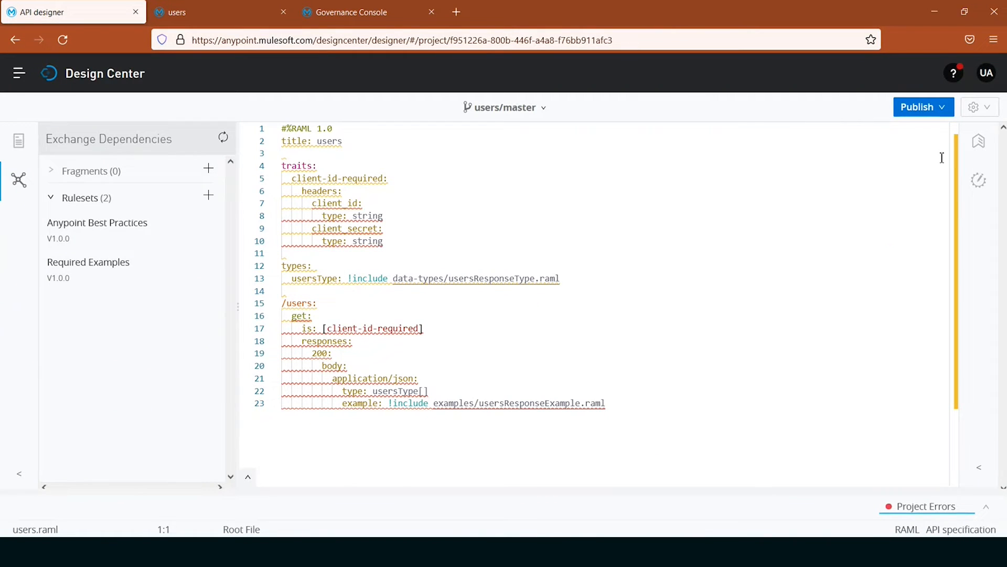
- Try to publish the users API to Exchange as asset version 1.0.1, and leave the publishing dialog
{"action": "left_click", "coordinate": [940, 107]}
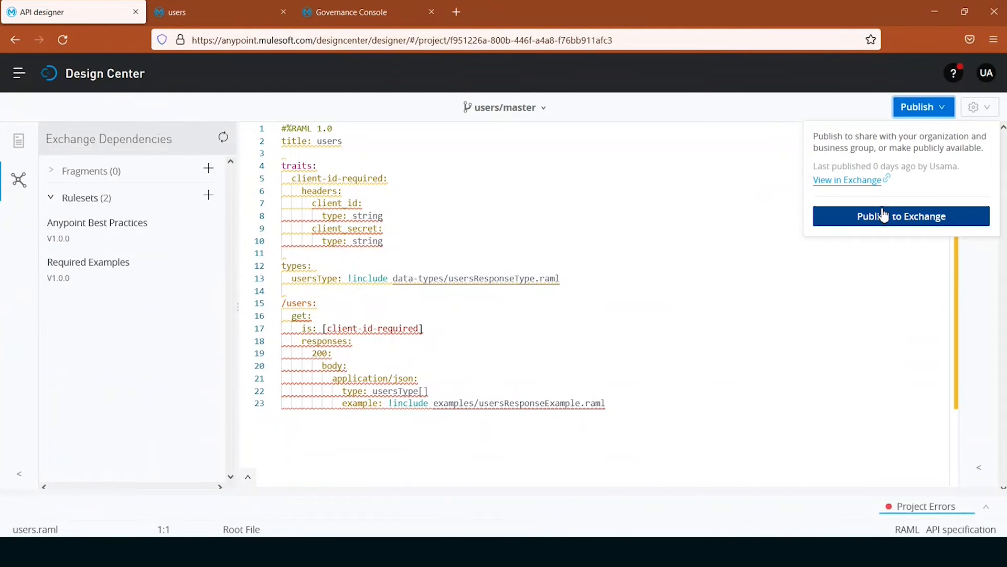
{"action": "left_click", "coordinate": [909, 226]}
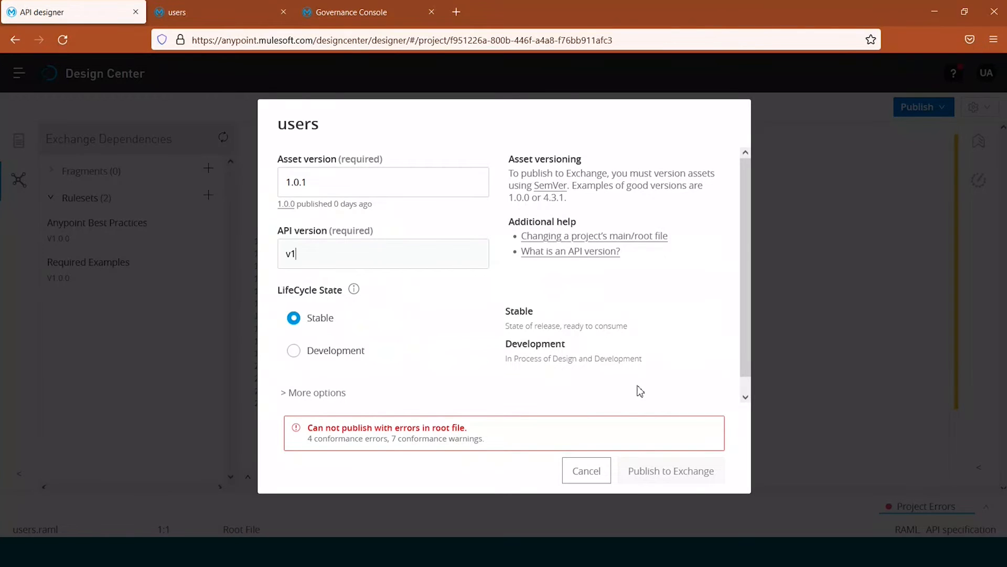
{"action": "left_click", "coordinate": [581, 474]}
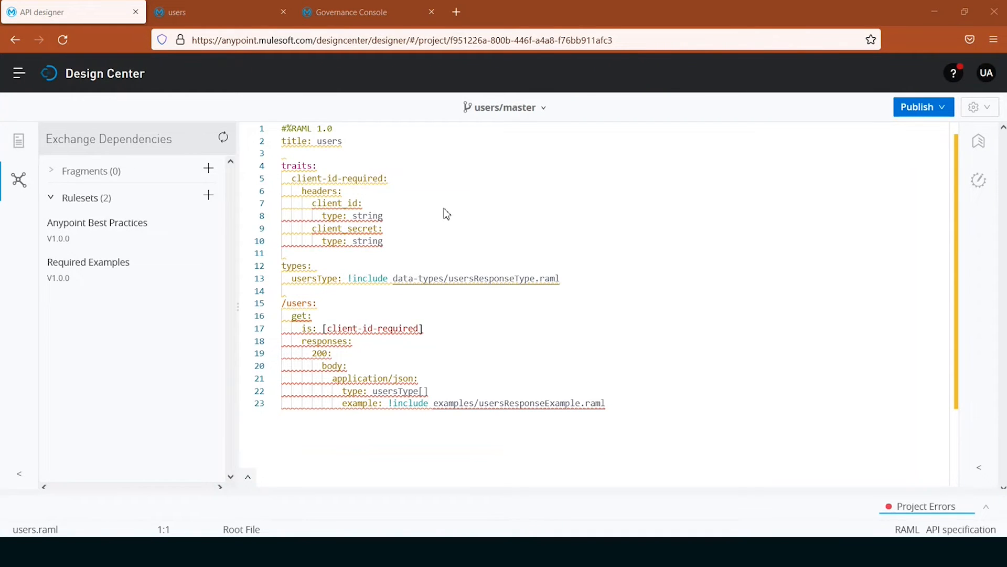
- Replace the whole users.raml with the copied specification containing API description, documentation, client_id and client_secret descriptions and examples, and display name getUsers
{"action": "left_click", "coordinate": [472, 194]}
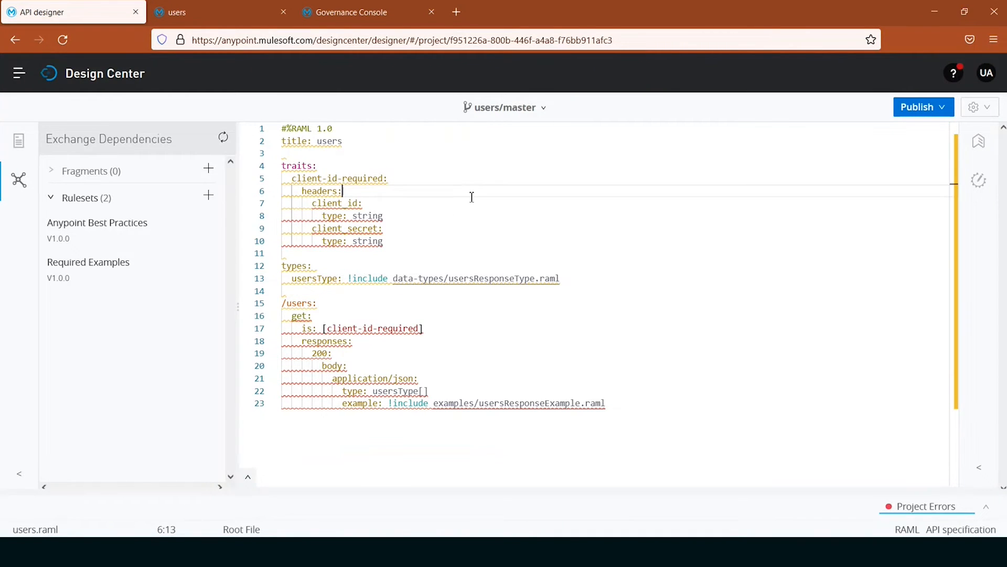
{"action": "key", "text": "ctrl+a"}
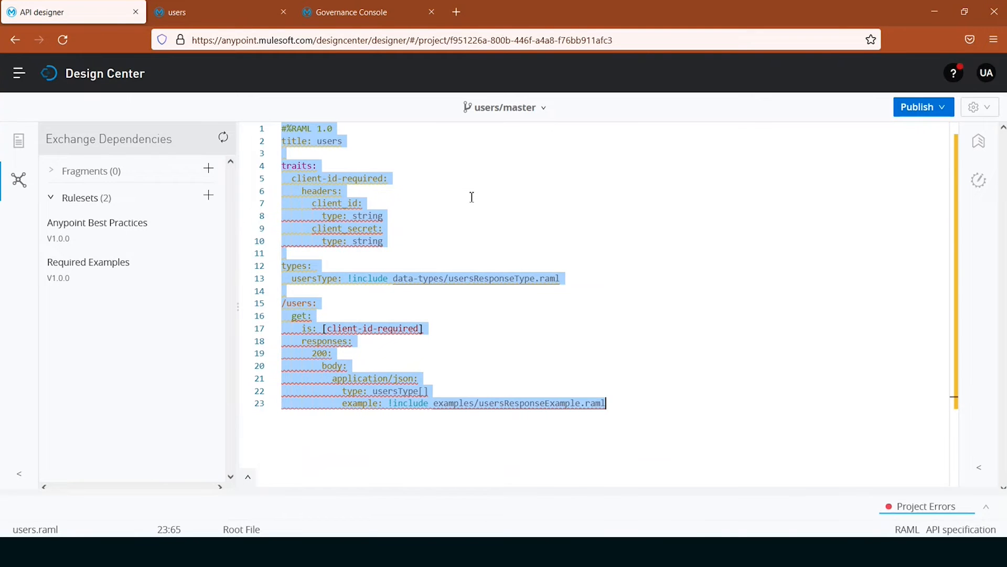
{"action": "key", "text": "ctrl+v"}
{"action": "scroll", "coordinate": [579, 339], "scroll_direction": "up", "scroll_amount": 3}
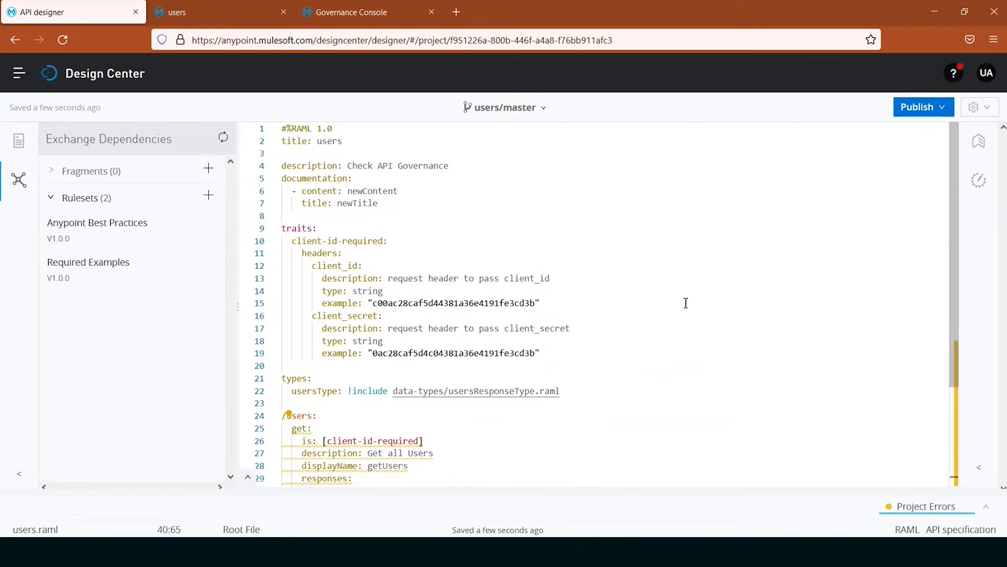
- Publish the users API to Exchange as asset version 1.0.1, API version v1, in Stable state
{"action": "left_click", "coordinate": [931, 110]}
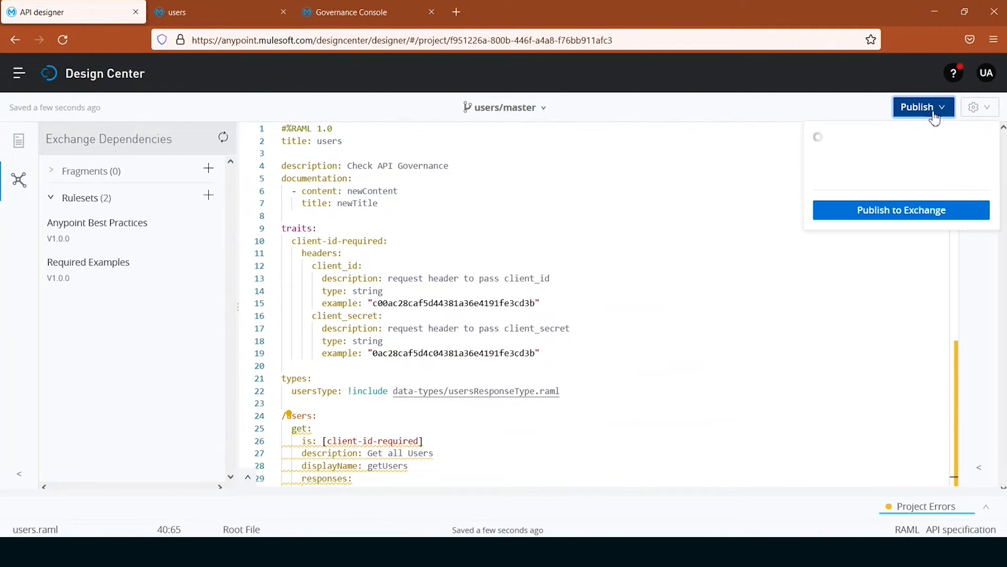
{"action": "left_click", "coordinate": [876, 227]}
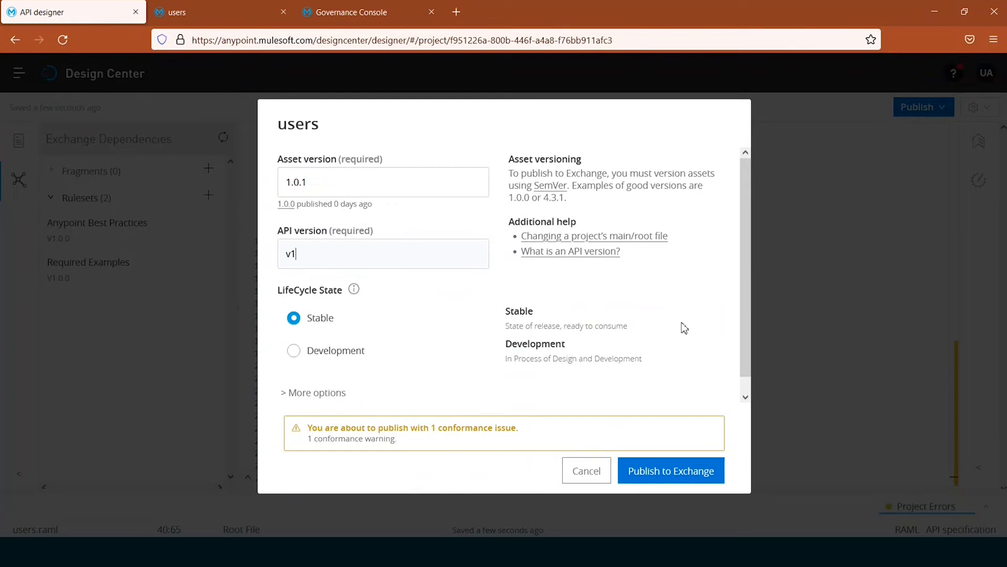
{"action": "left_click", "coordinate": [687, 480]}
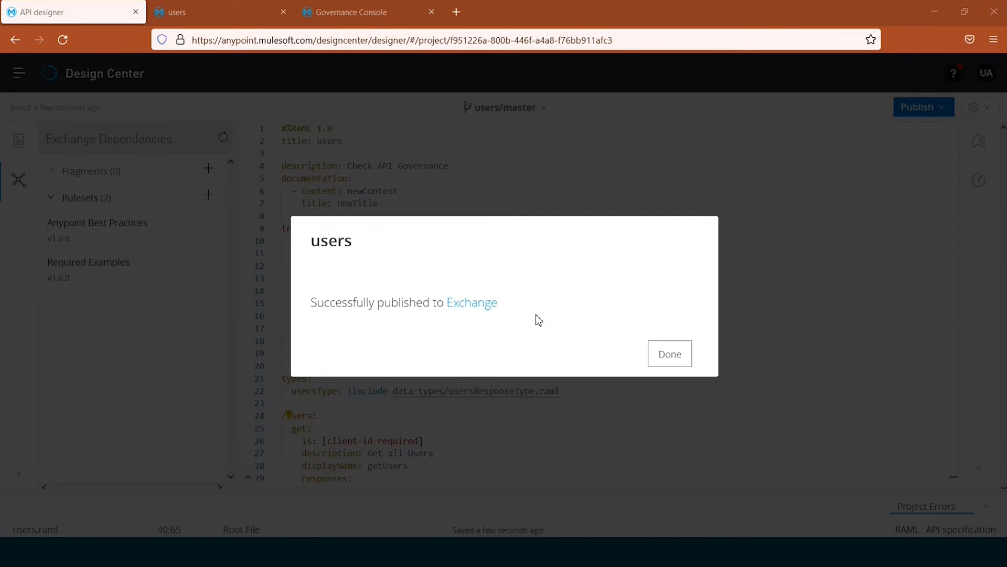
- Open the published API in Exchange, compare its conformance status with the outdated users page, and close the outdated page
{"action": "left_click", "coordinate": [467, 303]}
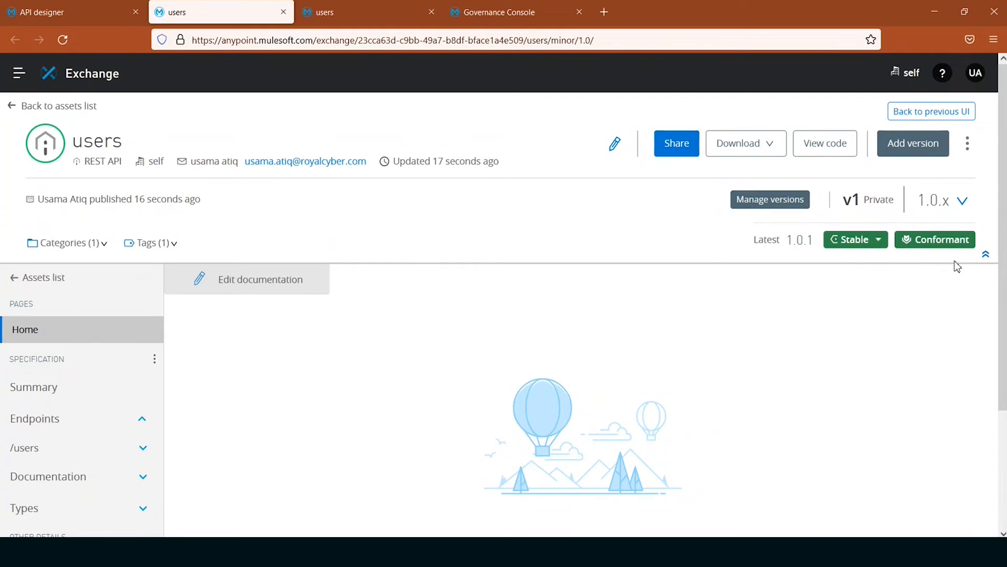
{"action": "mouse_move", "coordinate": [939, 240]}
{"action": "left_click", "coordinate": [369, 16]}
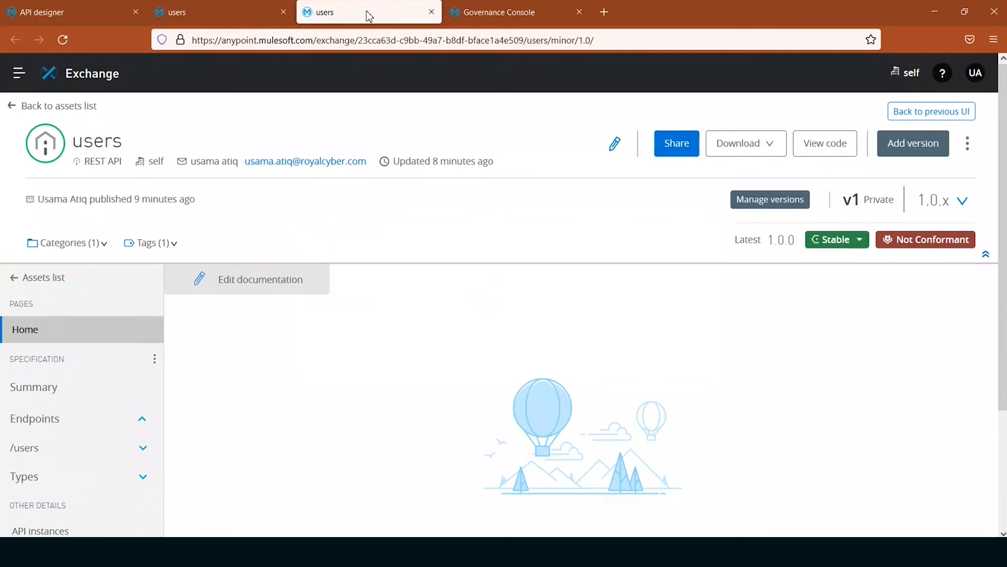
{"action": "middle_click", "coordinate": [369, 16]}
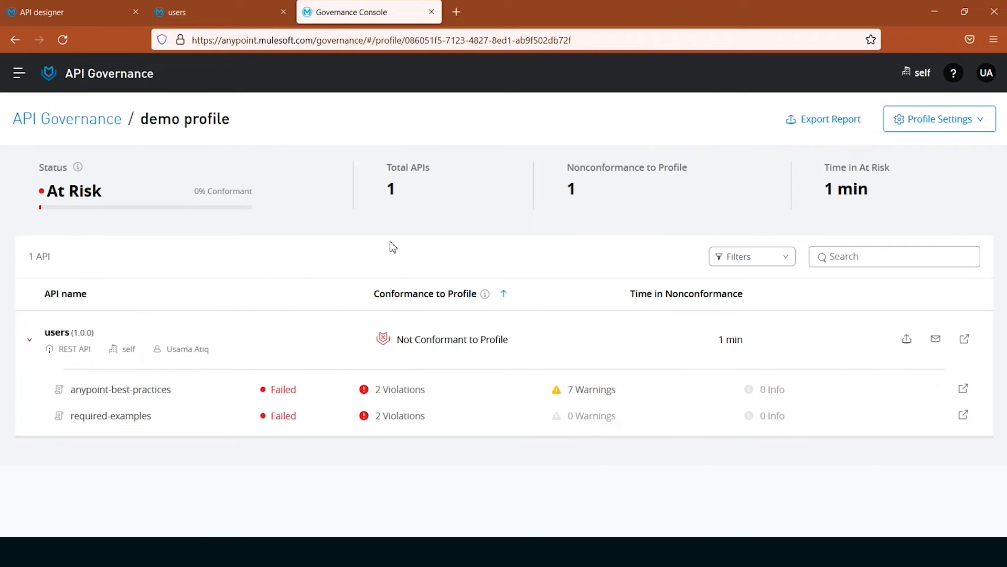
- Check the refreshed conformance figures on the API Governance overview, and open the demo profile
{"action": "left_click", "coordinate": [80, 130]}
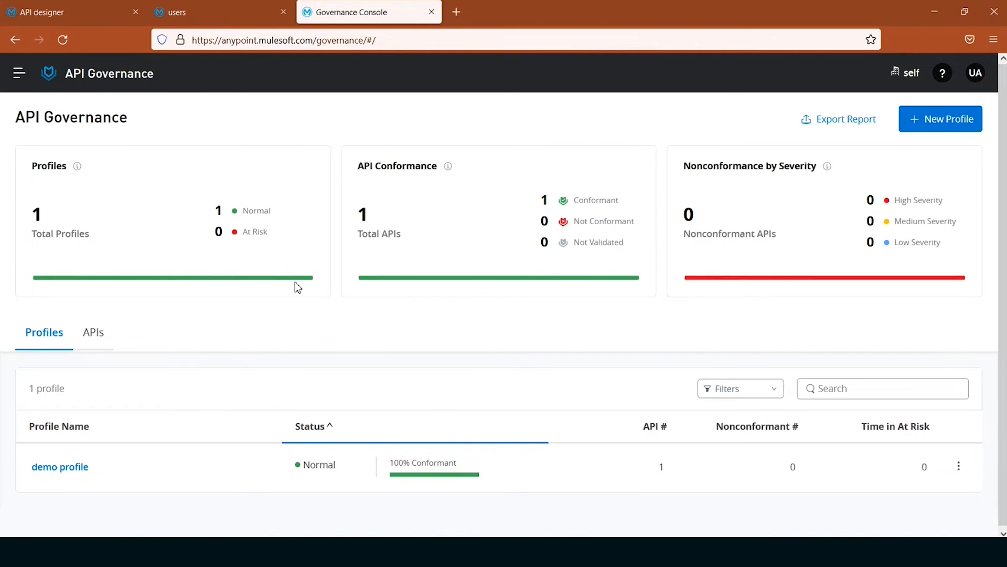
{"action": "left_click", "coordinate": [63, 40]}
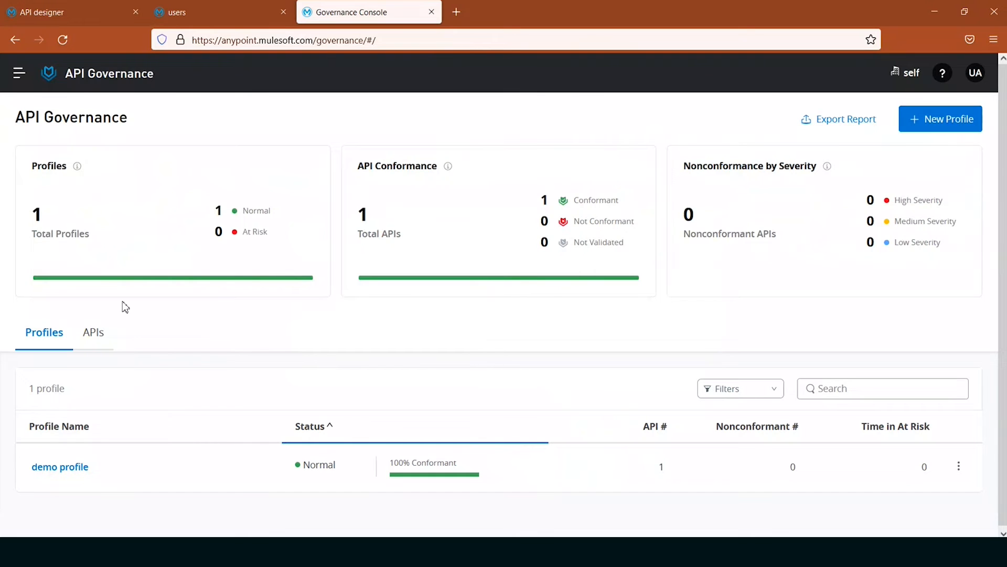
{"action": "mouse_move", "coordinate": [208, 272]}
{"action": "left_click", "coordinate": [46, 474]}
- Review the demo profile's settings, including its rulesets, API criteria and notifications, and close them
{"action": "left_click", "coordinate": [959, 467]}
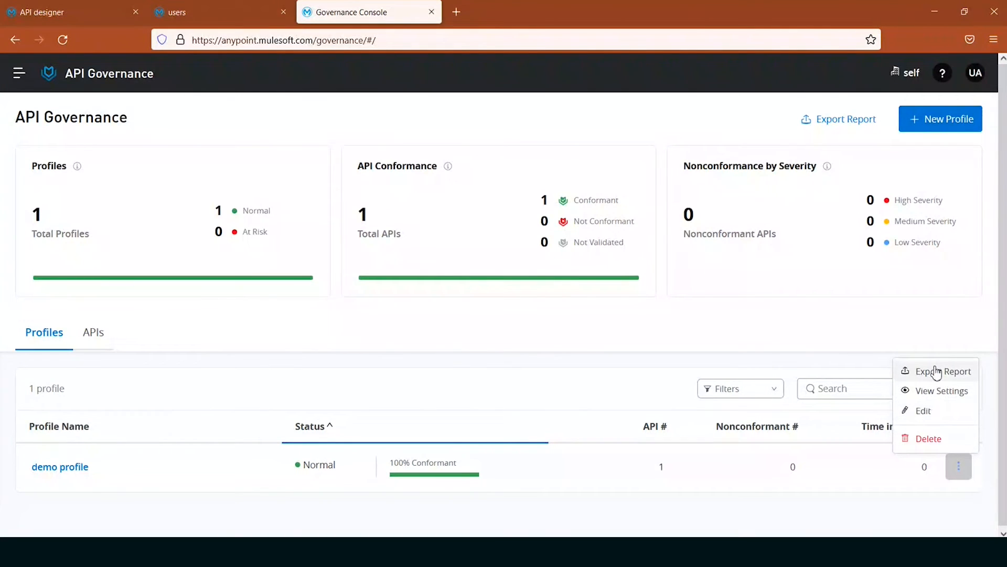
{"action": "left_click", "coordinate": [941, 391]}
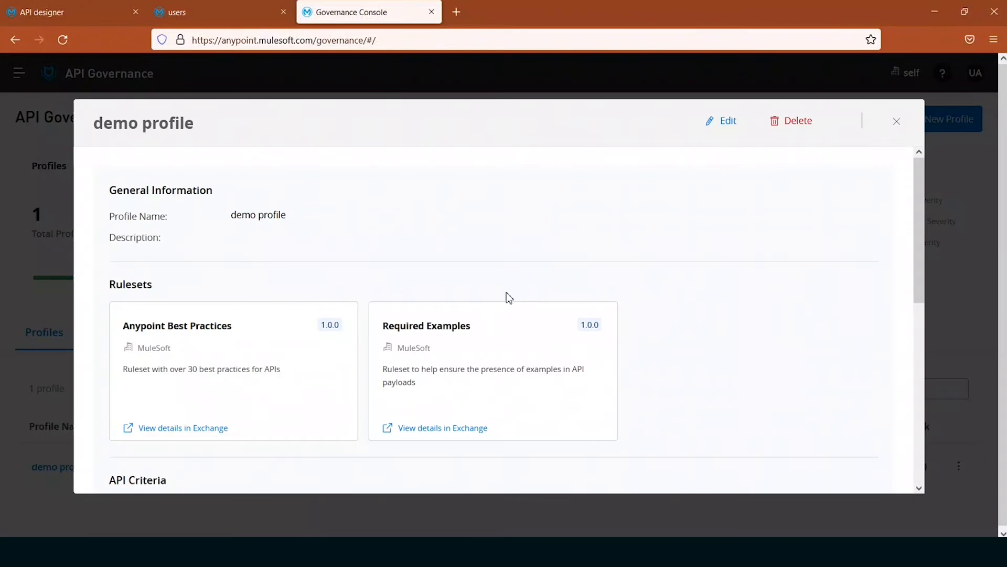
{"action": "scroll", "coordinate": [590, 328], "scroll_direction": "down", "scroll_amount": 5}
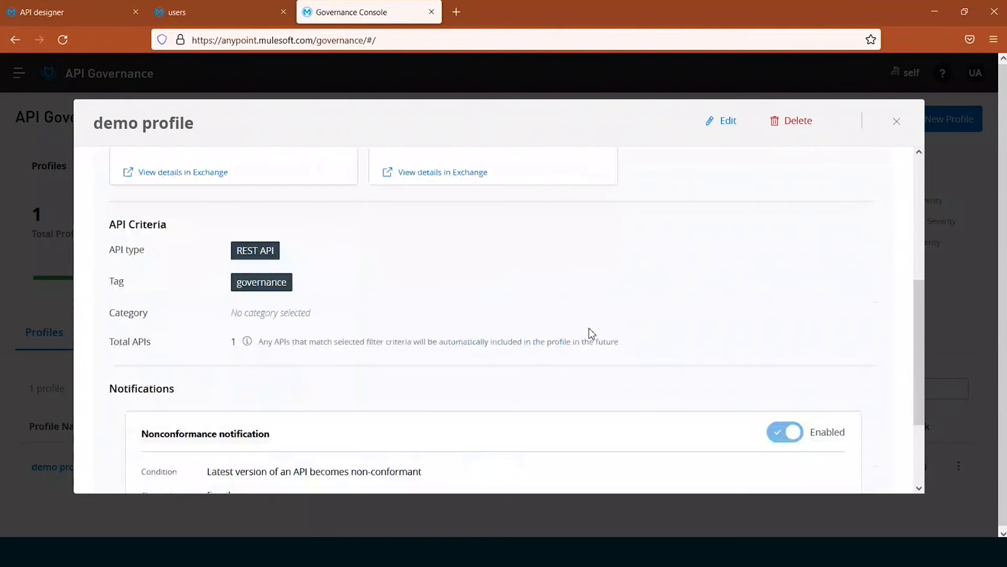
{"action": "scroll", "coordinate": [591, 332], "scroll_direction": "down", "scroll_amount": 2}
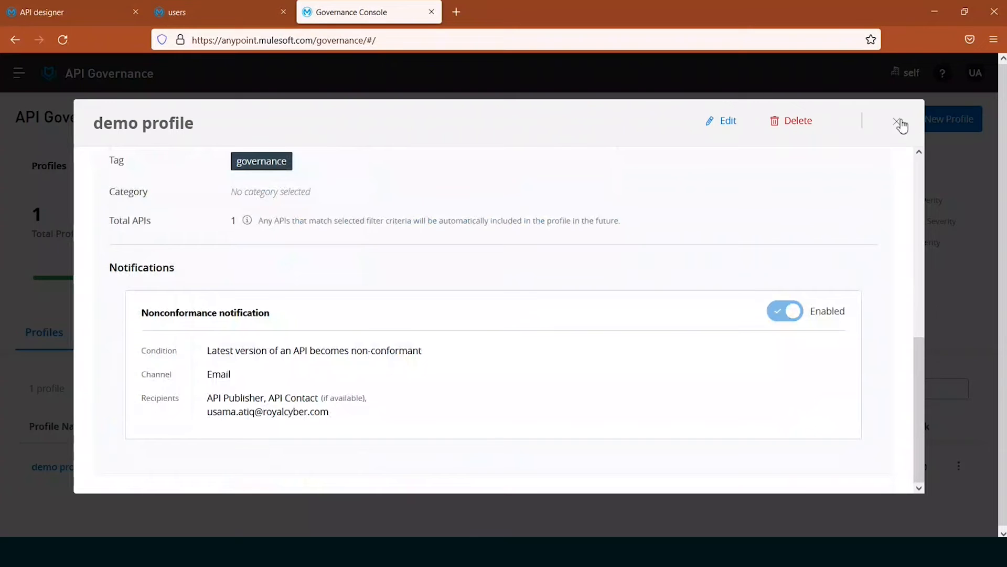
{"action": "left_click", "coordinate": [898, 122]}
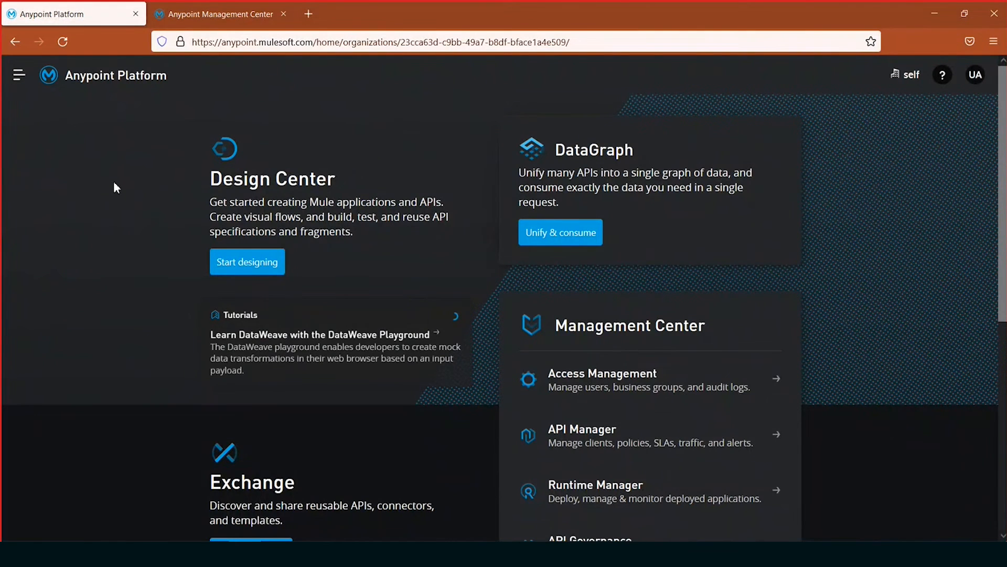
- Start adding a Flex Gateway in Runtime Manager's DEV environment and review the Linux setup instructions
{"action": "key", "text": "ctrl+Tab"}
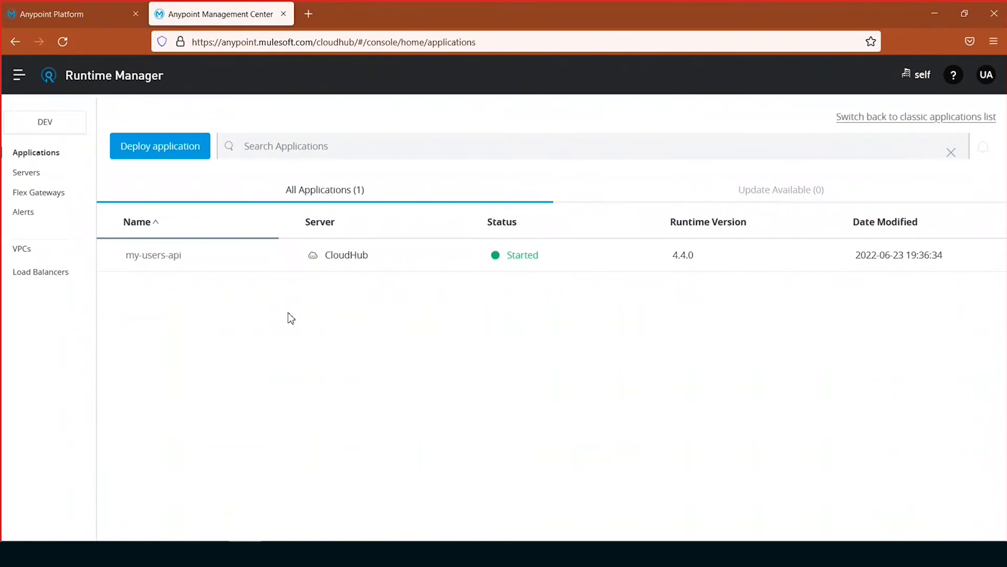
{"action": "left_click", "coordinate": [39, 194]}
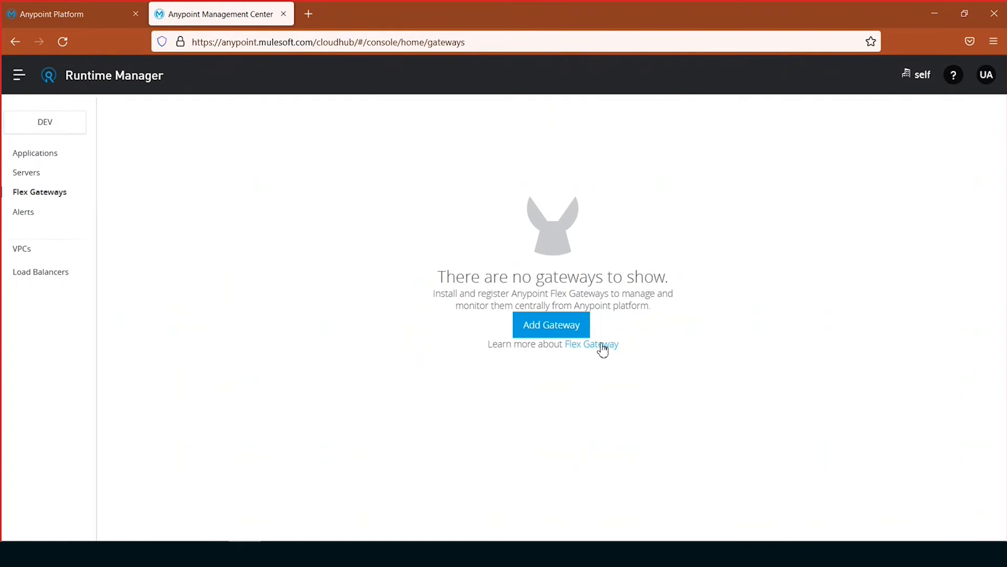
{"action": "left_click", "coordinate": [548, 329]}
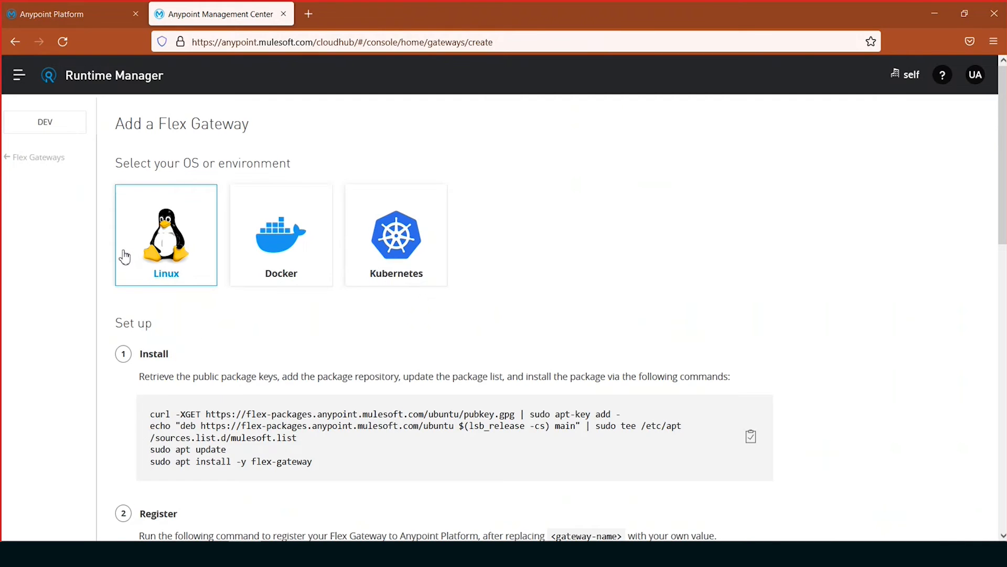
{"action": "scroll", "coordinate": [572, 303], "scroll_direction": "down", "scroll_amount": 1}
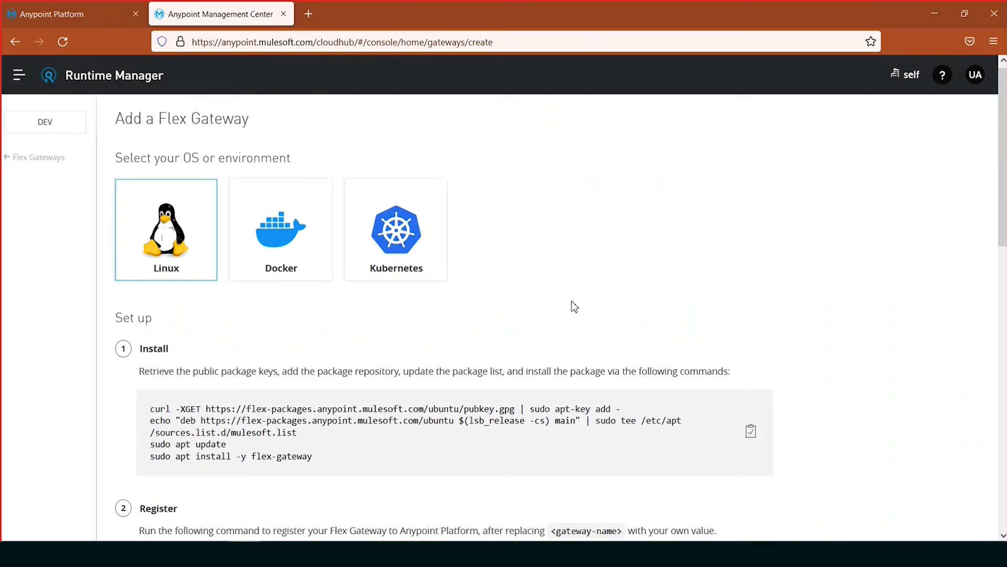
{"action": "scroll", "coordinate": [575, 306], "scroll_direction": "down", "scroll_amount": 10}
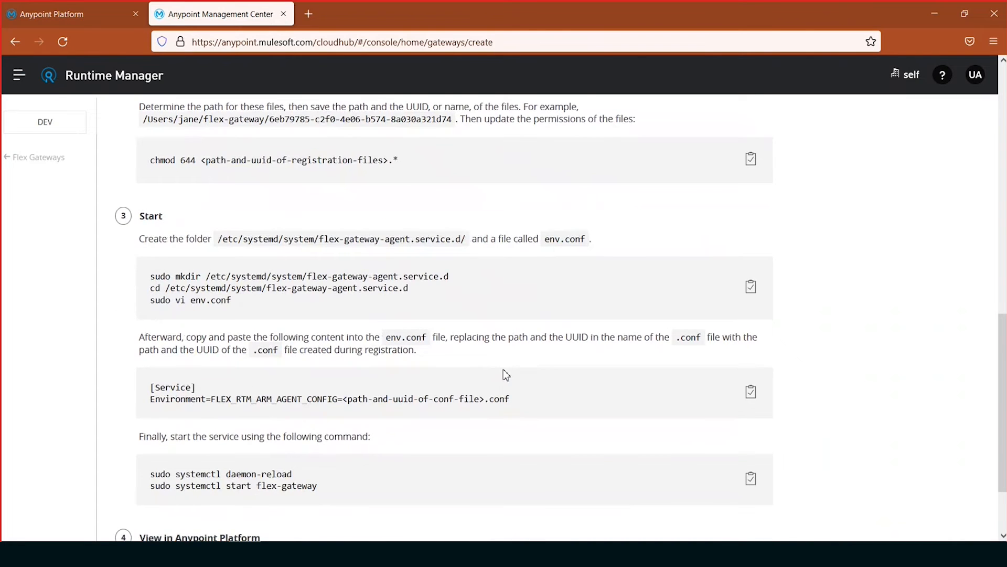
{"action": "scroll", "coordinate": [503, 373], "scroll_direction": "down", "scroll_amount": 2}
{"action": "scroll", "coordinate": [551, 412], "scroll_direction": "up", "scroll_amount": 12}
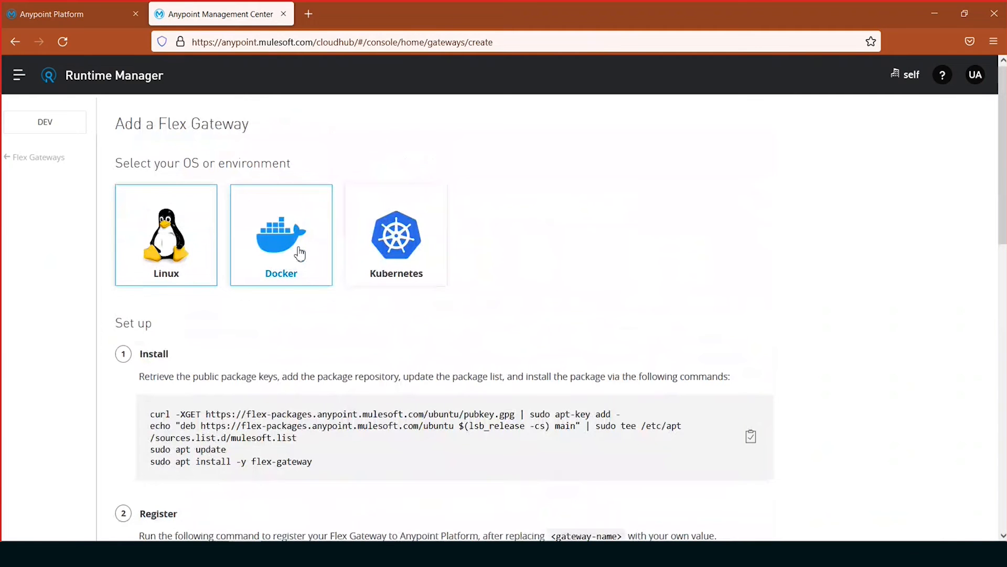
- Review the Kubernetes setup instructions for the Flex Gateway, from installing dependencies to registering
{"action": "left_click", "coordinate": [396, 244]}
{"action": "scroll", "coordinate": [603, 310], "scroll_direction": "down", "scroll_amount": 15}
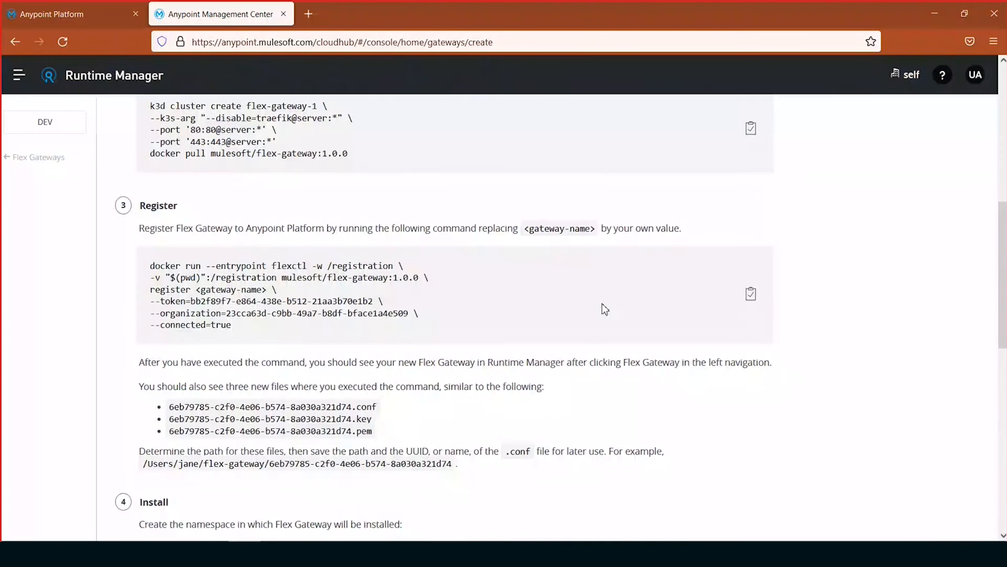
{"action": "scroll", "coordinate": [580, 379], "scroll_direction": "up", "scroll_amount": 15}
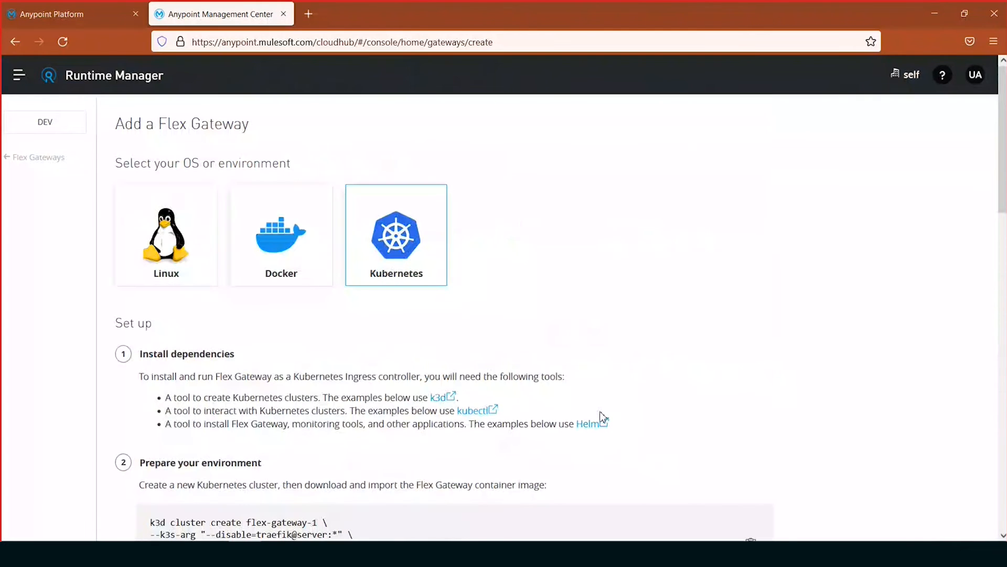
{"action": "scroll", "coordinate": [603, 416], "scroll_direction": "down", "scroll_amount": 8}
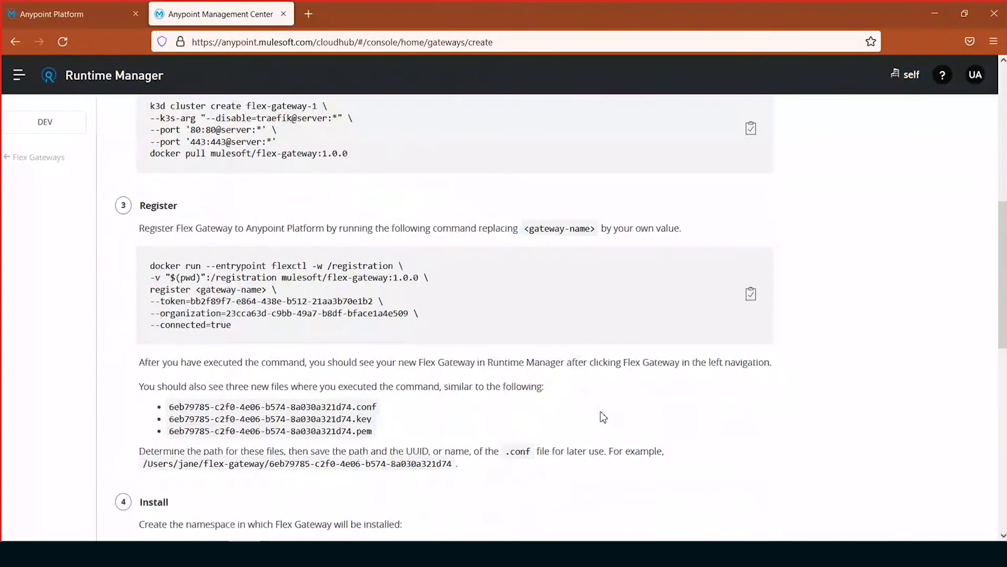
{"action": "scroll", "coordinate": [602, 414], "scroll_direction": "up", "scroll_amount": 8}
- Choose Docker as the gateway environment and review its install, register, start and replica instructions
{"action": "left_click", "coordinate": [284, 250]}
{"action": "scroll", "coordinate": [801, 324], "scroll_direction": "down", "scroll_amount": 4}
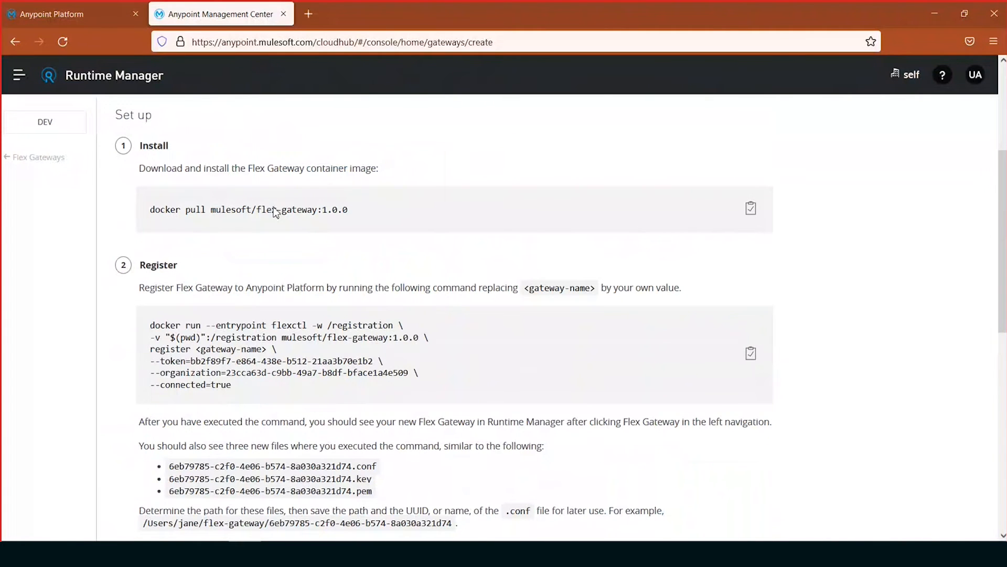
{"action": "scroll", "coordinate": [503, 298], "scroll_direction": "down", "scroll_amount": 5}
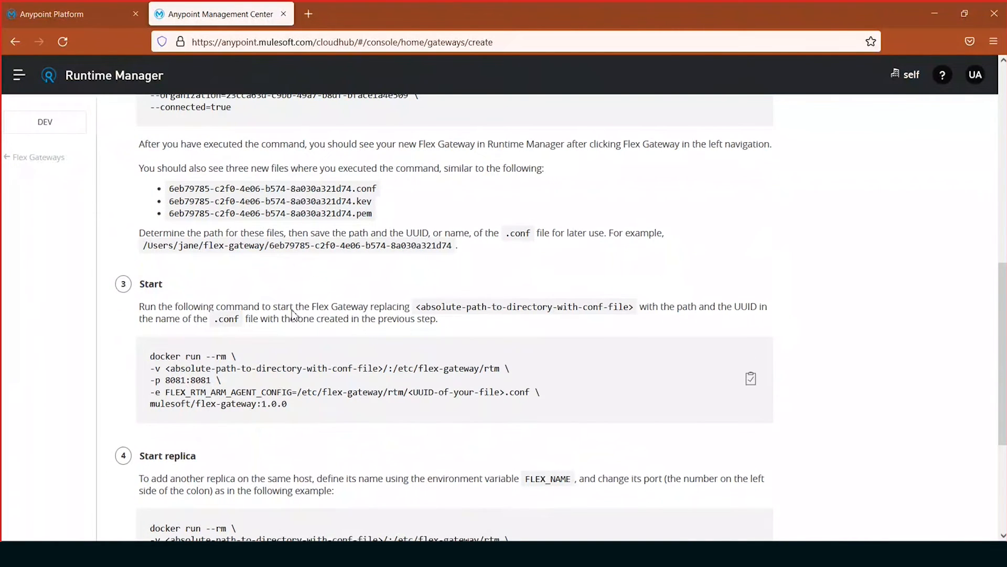
{"action": "scroll", "coordinate": [293, 314], "scroll_direction": "down", "scroll_amount": 4}
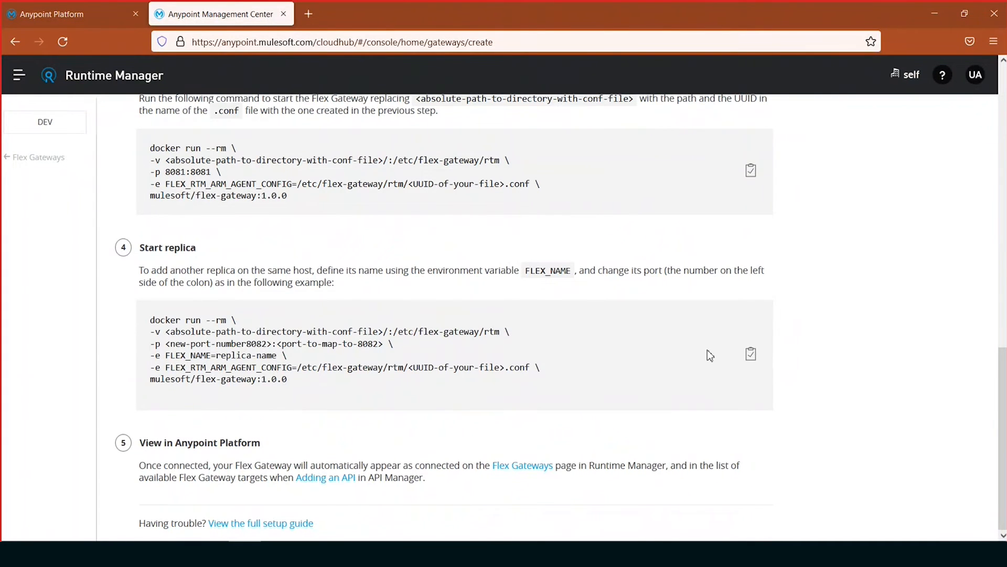
{"action": "scroll", "coordinate": [710, 355], "scroll_direction": "up", "scroll_amount": 5}
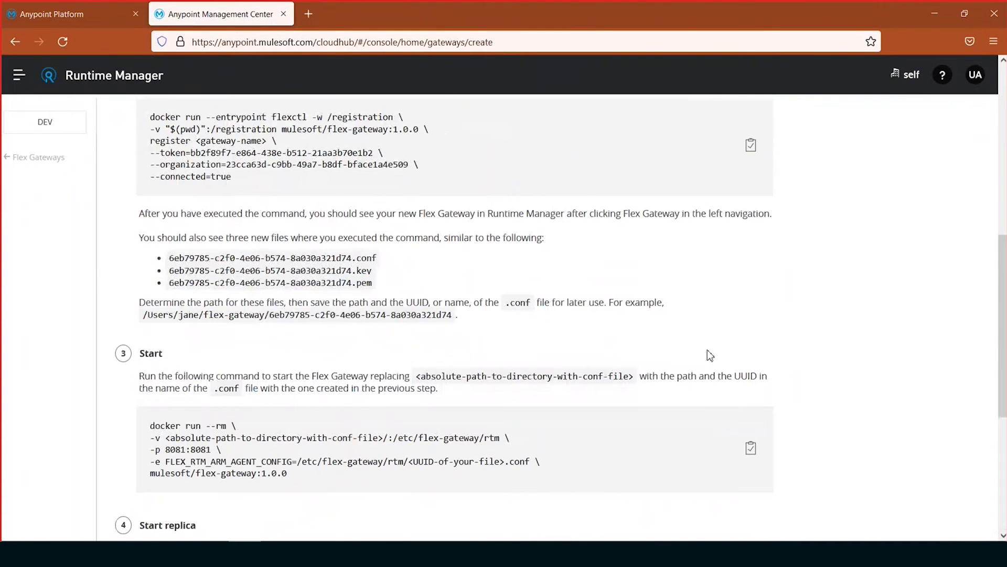
{"action": "scroll", "coordinate": [710, 355], "scroll_direction": "up", "scroll_amount": 8}
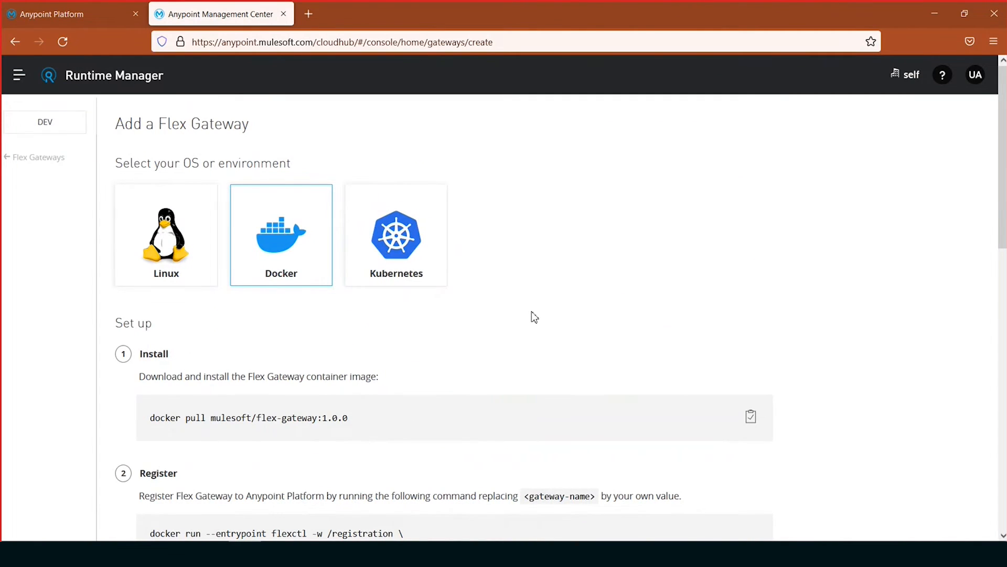
- Replace the token in the Notepad++ Step2 register command with the registration token from the Docker instructions
{"action": "scroll", "coordinate": [534, 317], "scroll_direction": "down", "scroll_amount": 4}
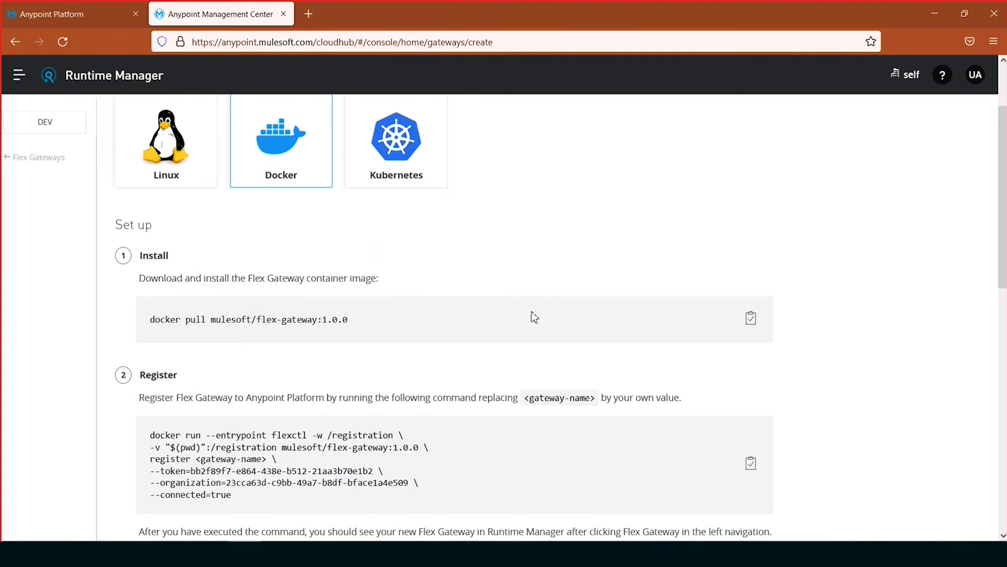
{"action": "scroll", "coordinate": [466, 301], "scroll_direction": "down", "scroll_amount": 2}
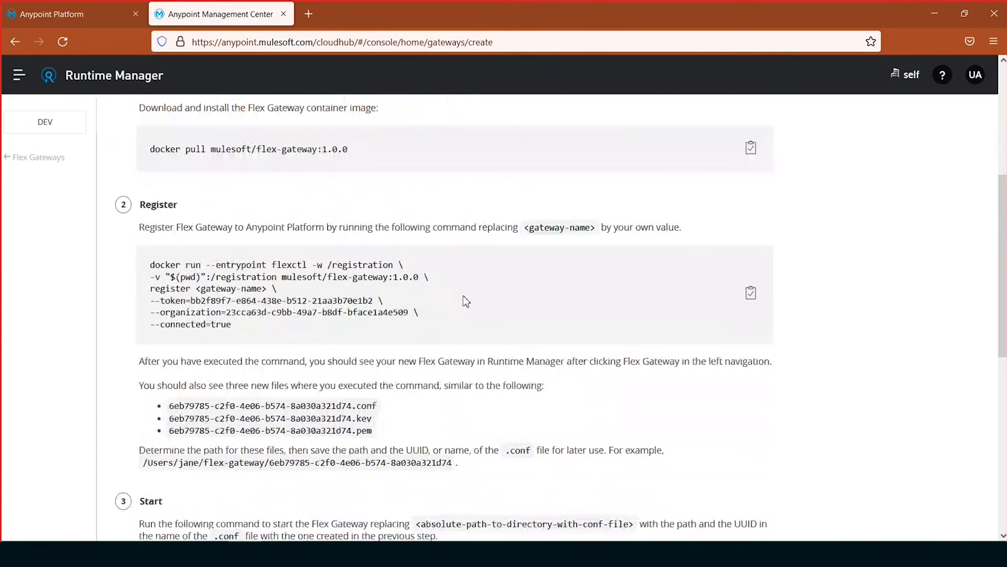
{"action": "scroll", "coordinate": [466, 302], "scroll_direction": "down", "scroll_amount": 2}
{"action": "scroll", "coordinate": [466, 301], "scroll_direction": "down", "scroll_amount": 1}
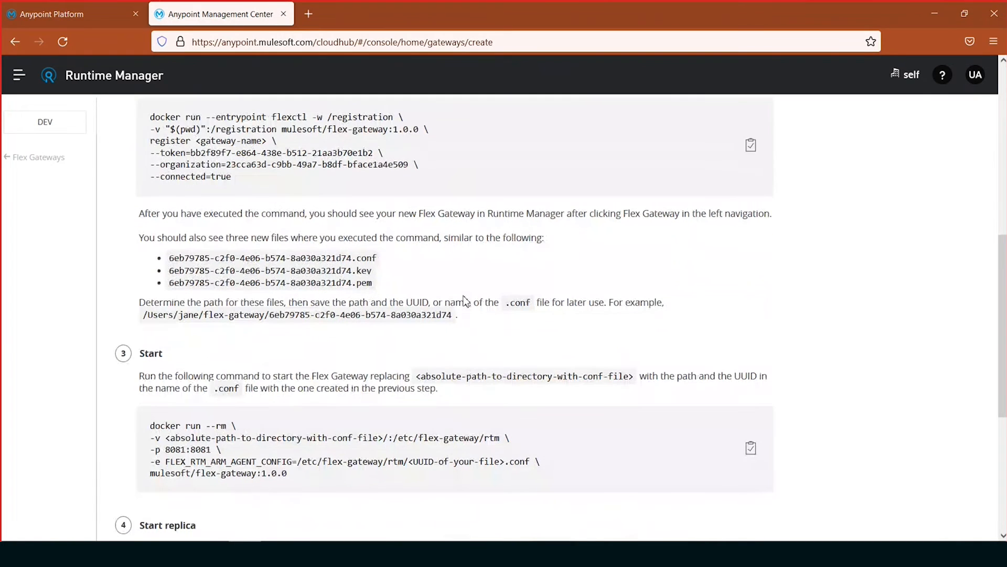
{"action": "scroll", "coordinate": [282, 296], "scroll_direction": "up", "scroll_amount": 3}
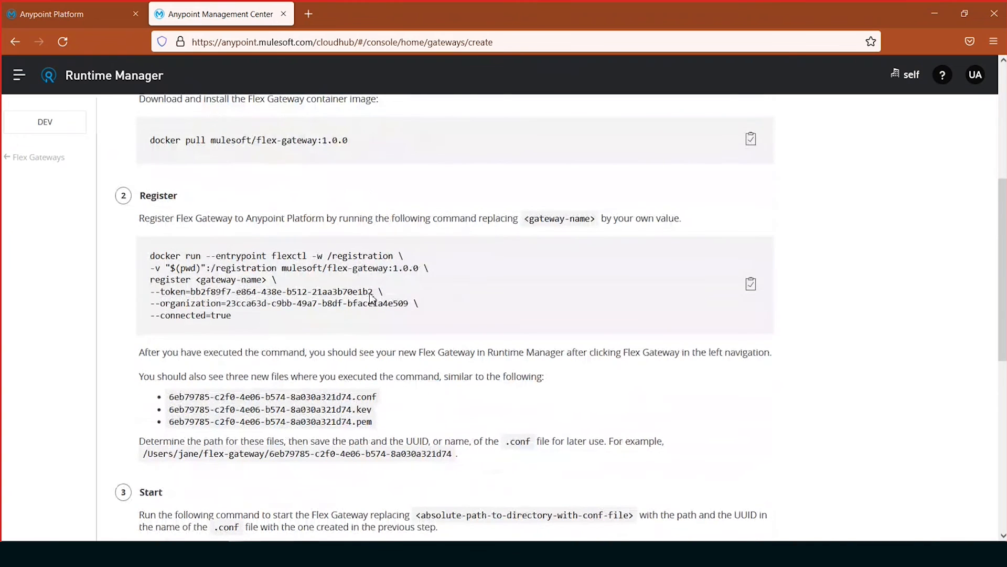
{"action": "left_click_drag", "start_coordinate": [369, 291], "coordinate": [297, 292]}
{"action": "left_click_drag", "start_coordinate": [375, 295], "coordinate": [195, 297]}
{"action": "key", "text": "ctrl+c"}
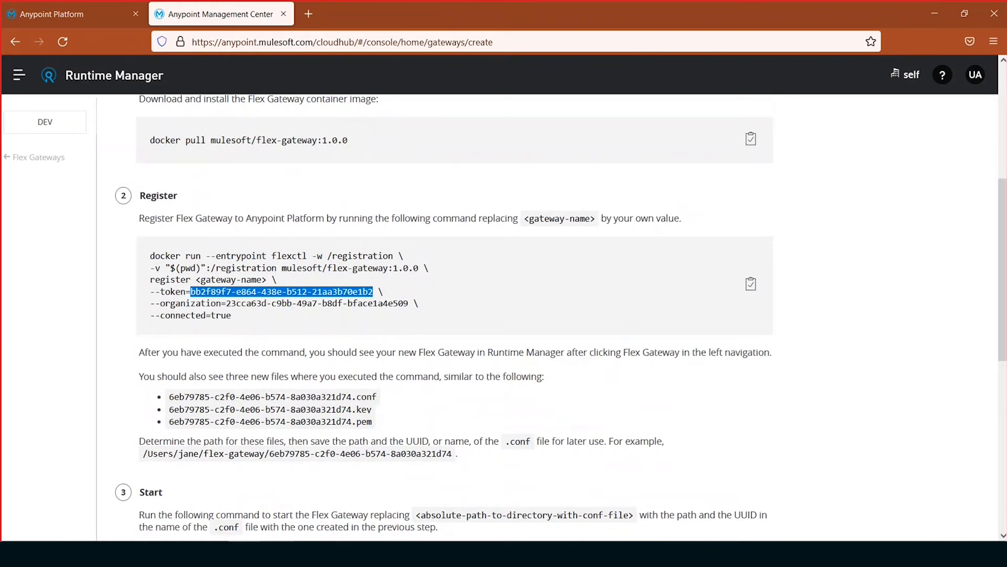
{"action": "key", "text": "alt+Tab"}
{"action": "left_click_drag", "start_coordinate": [263, 181], "coordinate": [80, 188]}
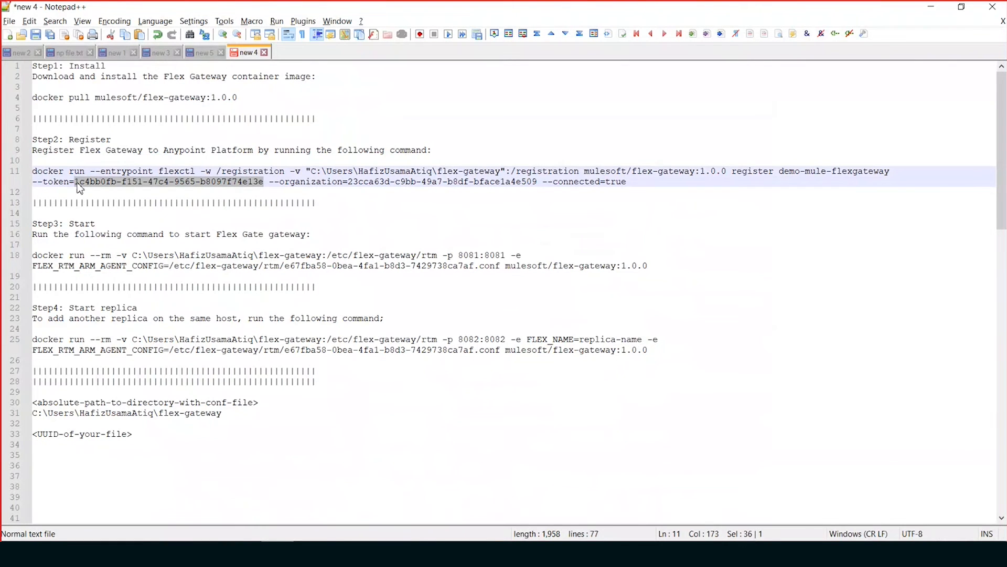
{"action": "key", "text": "ctrl+v"}
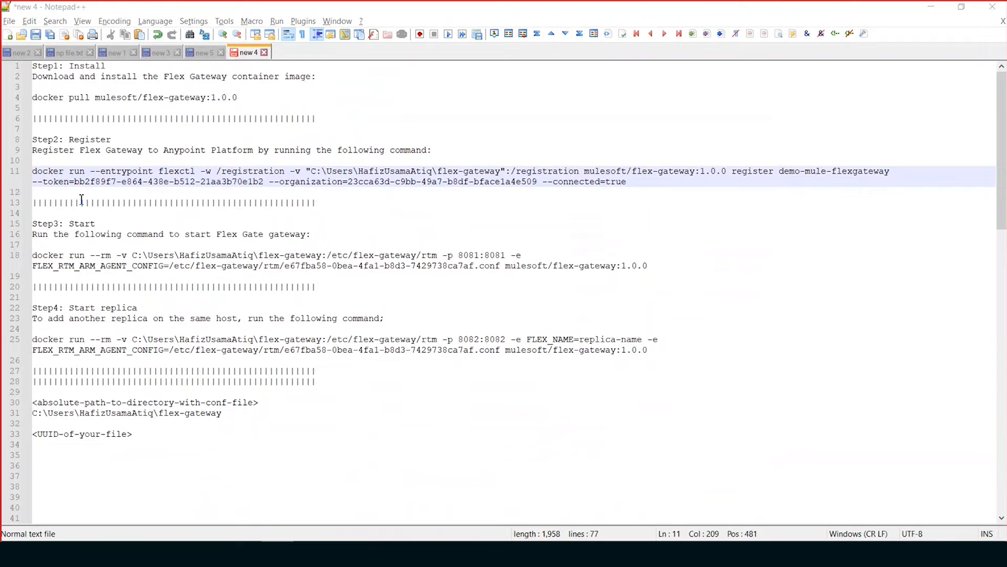
- Replace the organization ID in the Notepad++ register command with the one from the Docker instructions
{"action": "key", "text": "alt+Tab"}
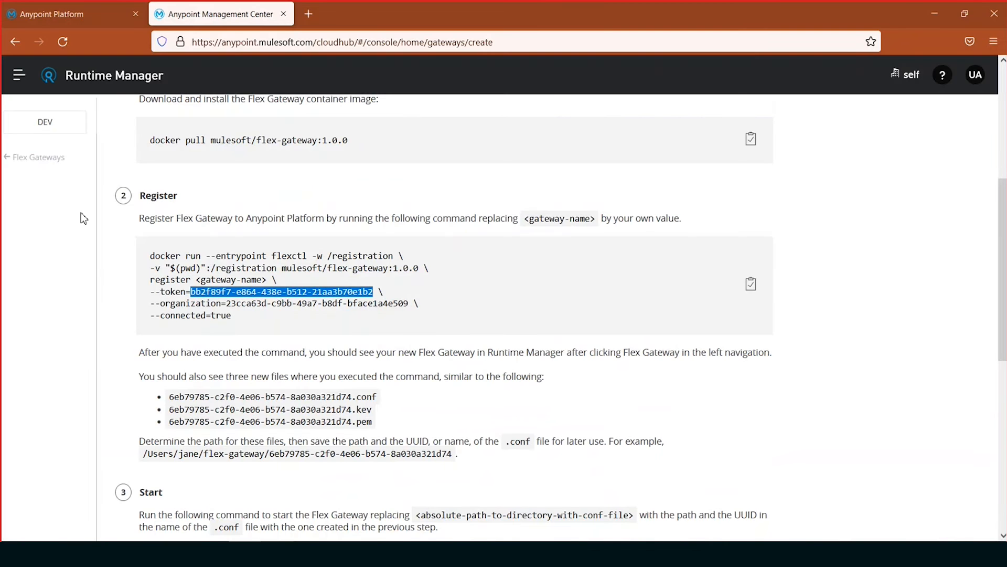
{"action": "left_click_drag", "start_coordinate": [408, 304], "coordinate": [231, 313]}
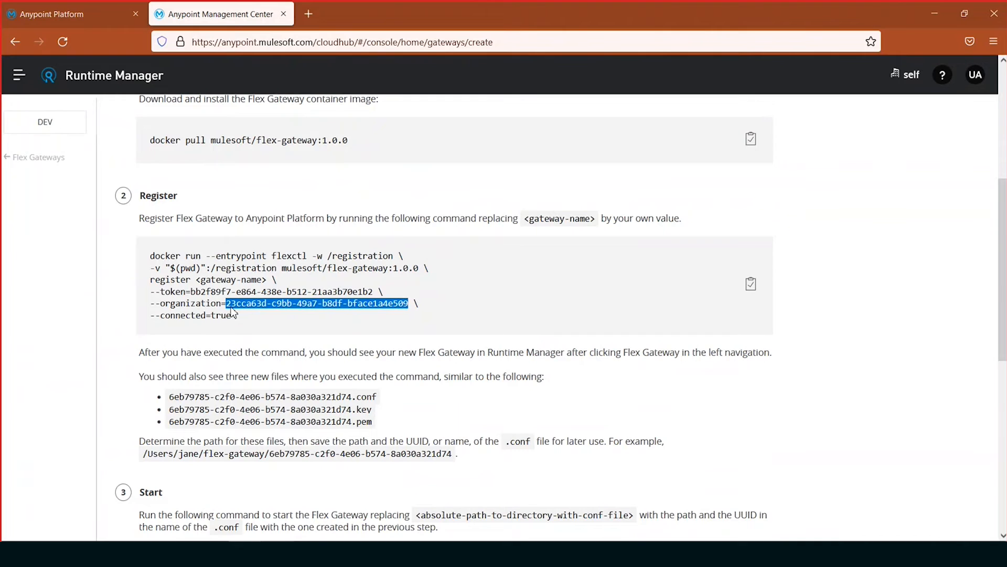
{"action": "key", "text": "alt+Tab"}
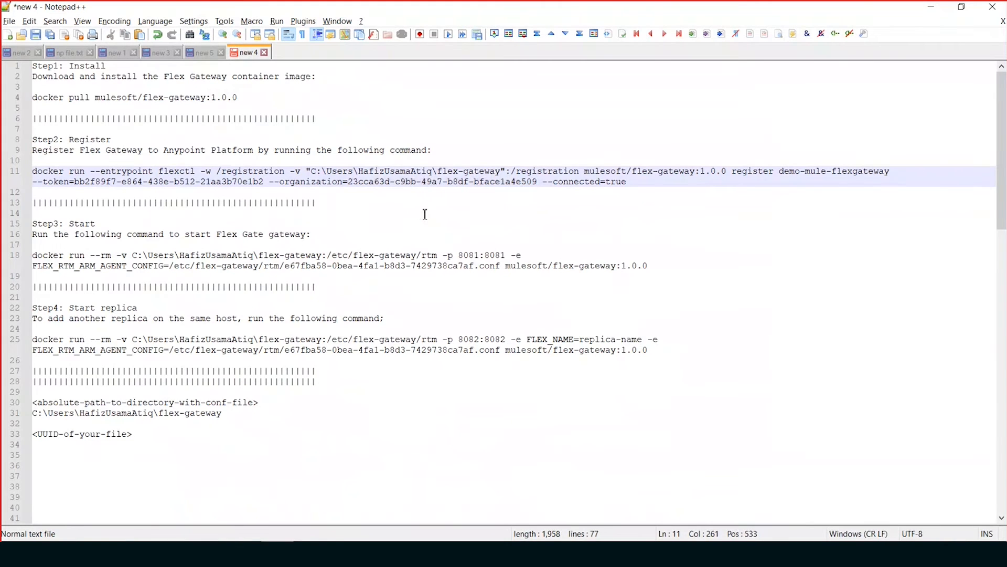
- Run the Step2 register command for demo-mule-flexgateway, including its registration token, in Command Prompt, and return to the Notepad++ notes
{"action": "left_click", "coordinate": [624, 182]}
{"action": "key", "text": "shift+Home"}
{"action": "key", "text": "ctrl+c"}
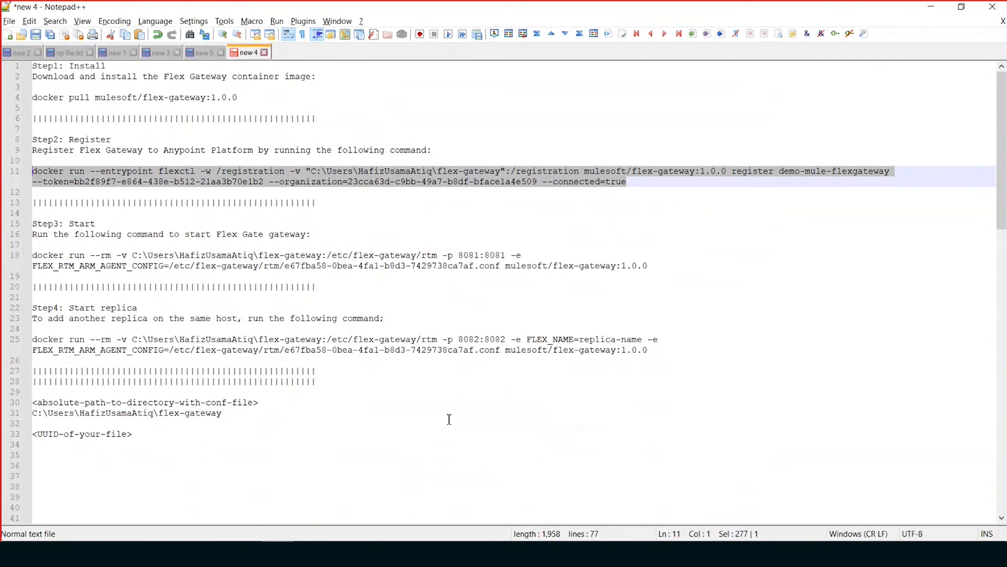
{"action": "left_click", "coordinate": [294, 553]}
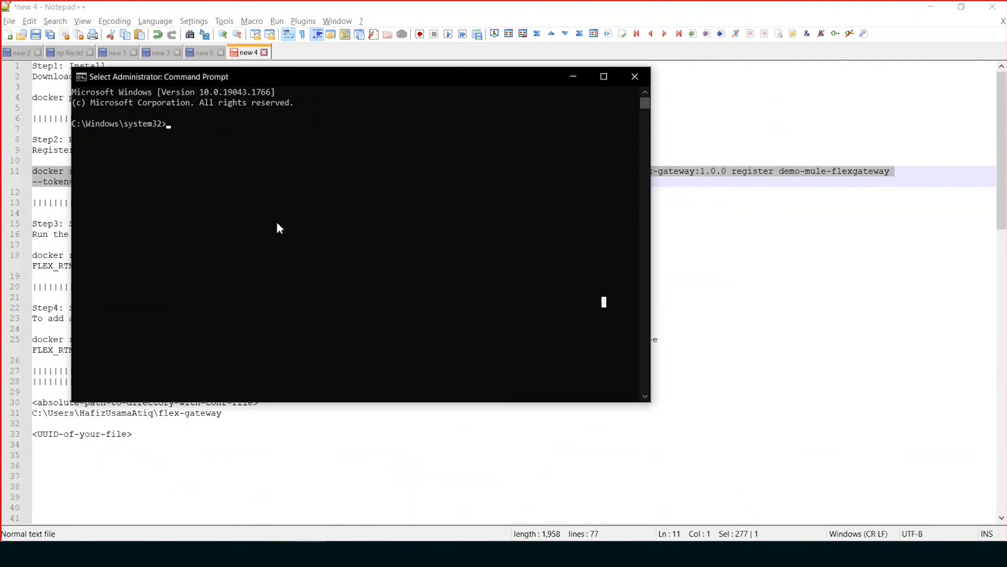
{"action": "right_click", "coordinate": [277, 227]}
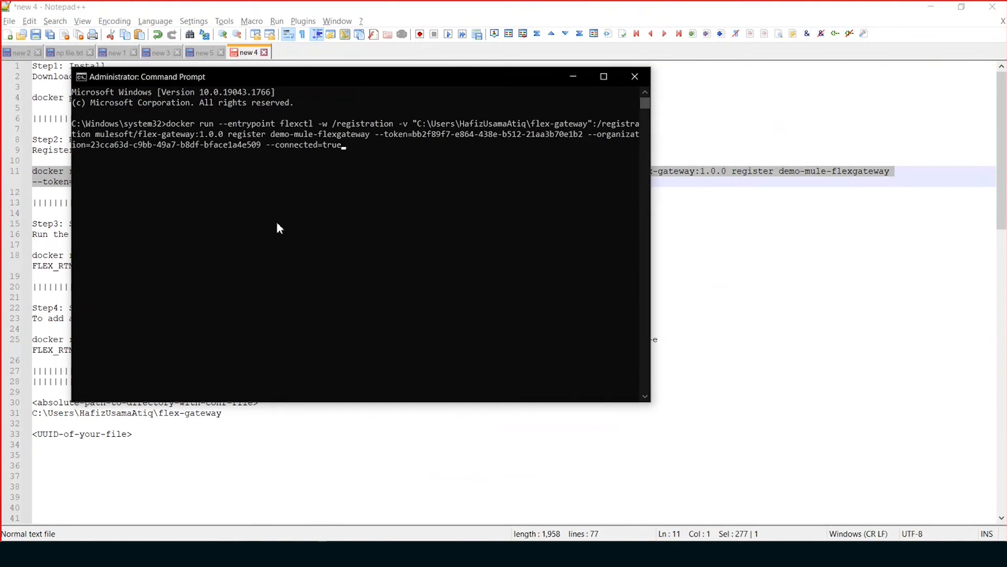
{"action": "key", "text": "Return"}
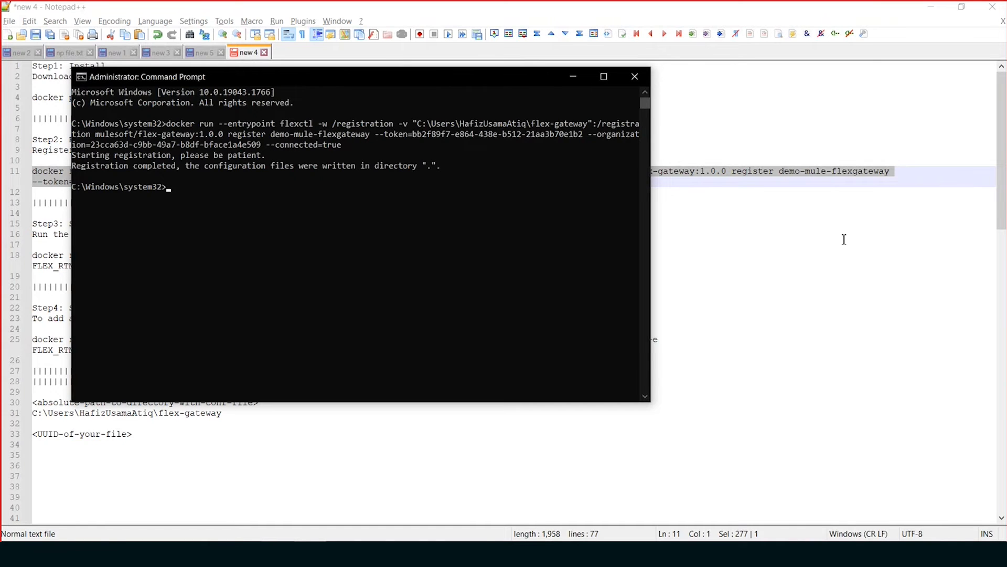
{"action": "key", "text": "alt+Tab"}
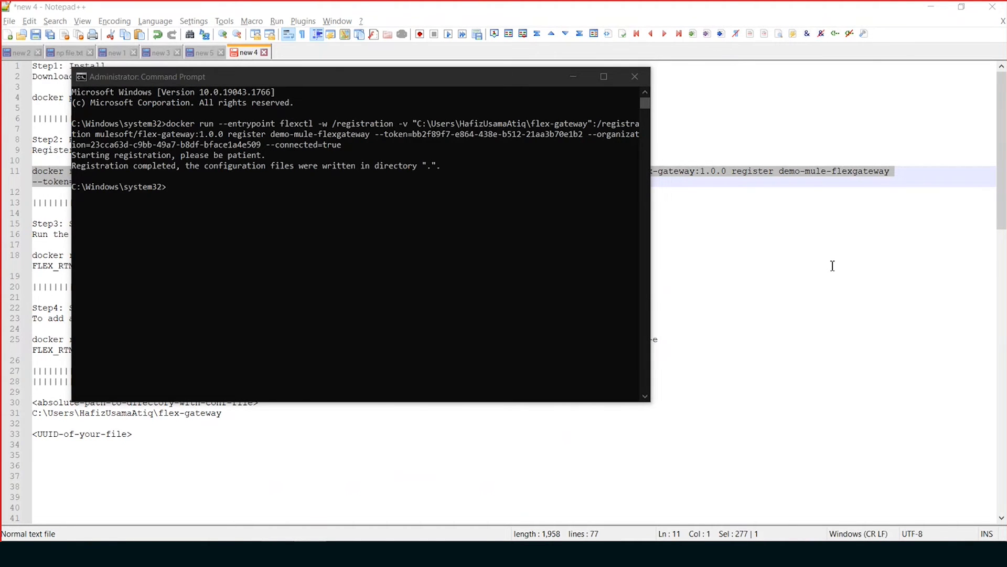
{"action": "left_click", "coordinate": [832, 266]}
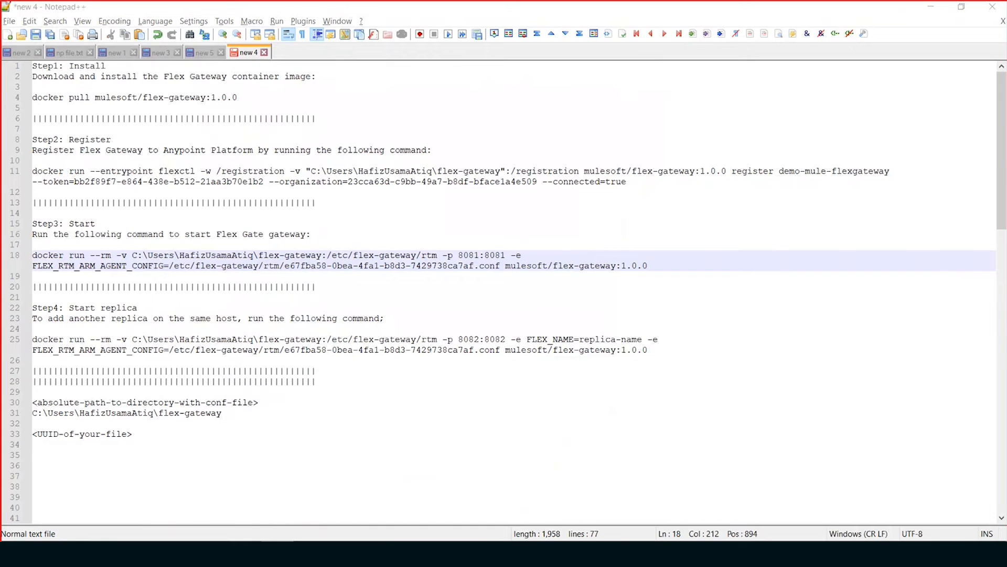
- Check the registered gateway in Runtime Manager's Flex Gateways list in the browser, and return to the Notepad++ notes
{"action": "left_click", "coordinate": [244, 553]}
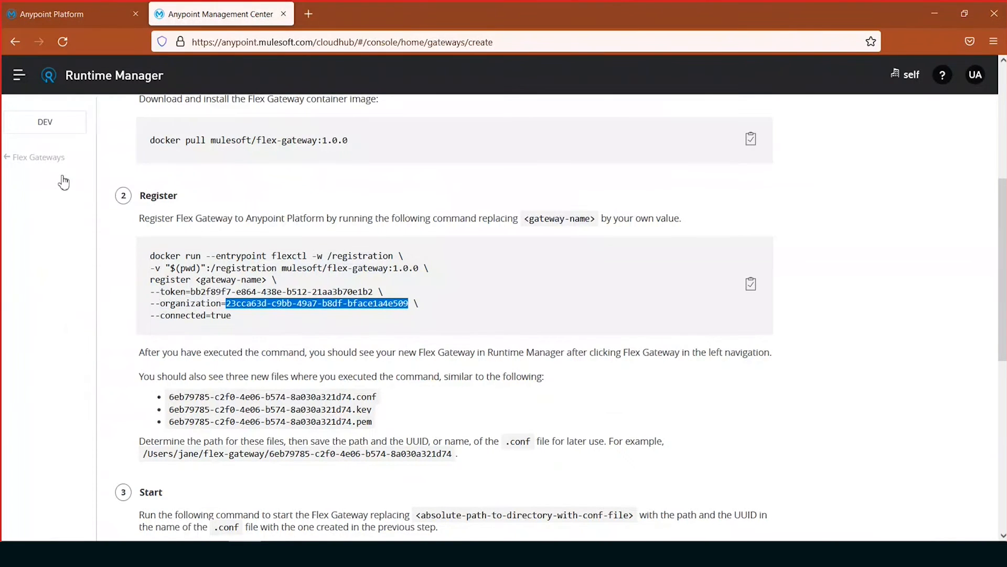
{"action": "left_click", "coordinate": [35, 157]}
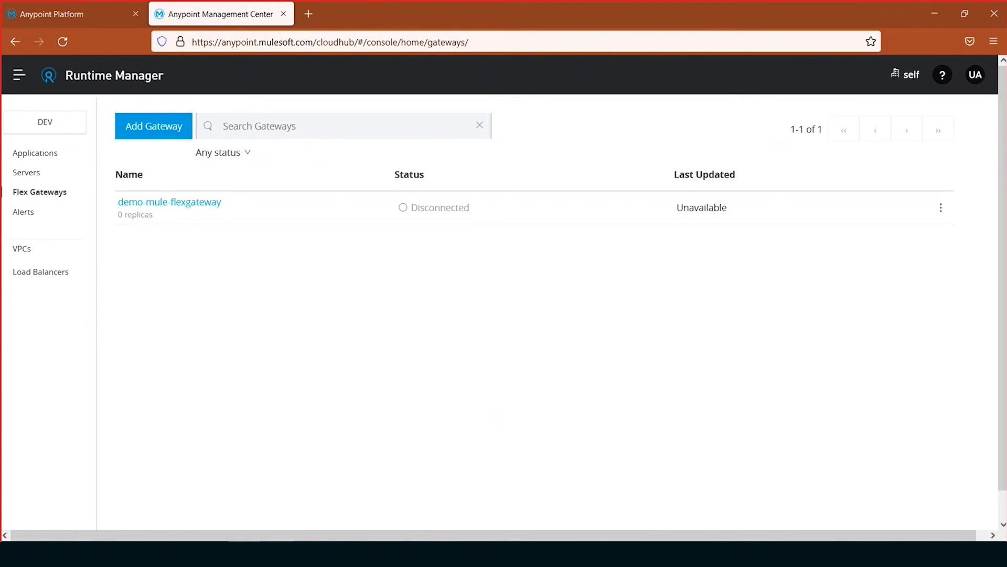
{"action": "key", "text": "alt+Tab"}
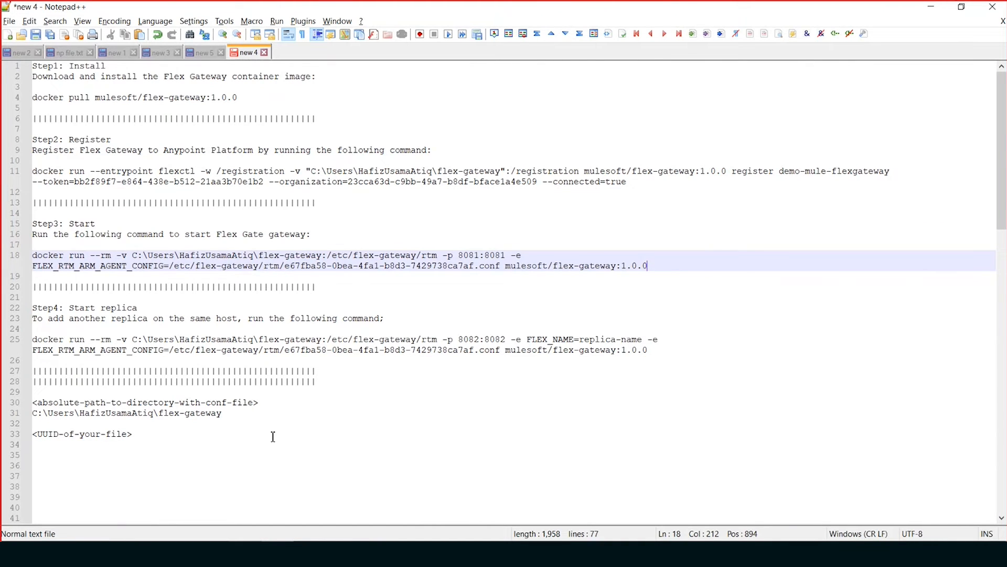
- Examine the absolute path of the flex-gateway directory noted for the .conf file
{"action": "left_click_drag", "start_coordinate": [238, 417], "coordinate": [14, 417]}
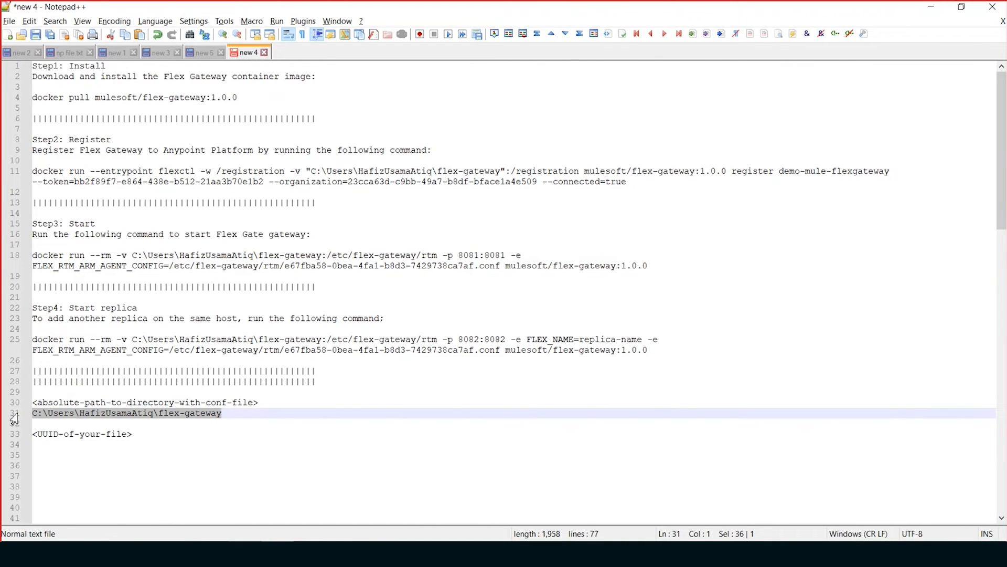
{"action": "left_click", "coordinate": [180, 438]}
{"action": "left_click", "coordinate": [235, 415]}
{"action": "key", "text": "ctrl+shift+Left"}
{"action": "key", "text": "ctrl+shift+Left"}
{"action": "key", "text": "ctrl+shift+Left"}
{"action": "key", "text": "ctrl+shift+Left"}
{"action": "key", "text": "shift+Right"}
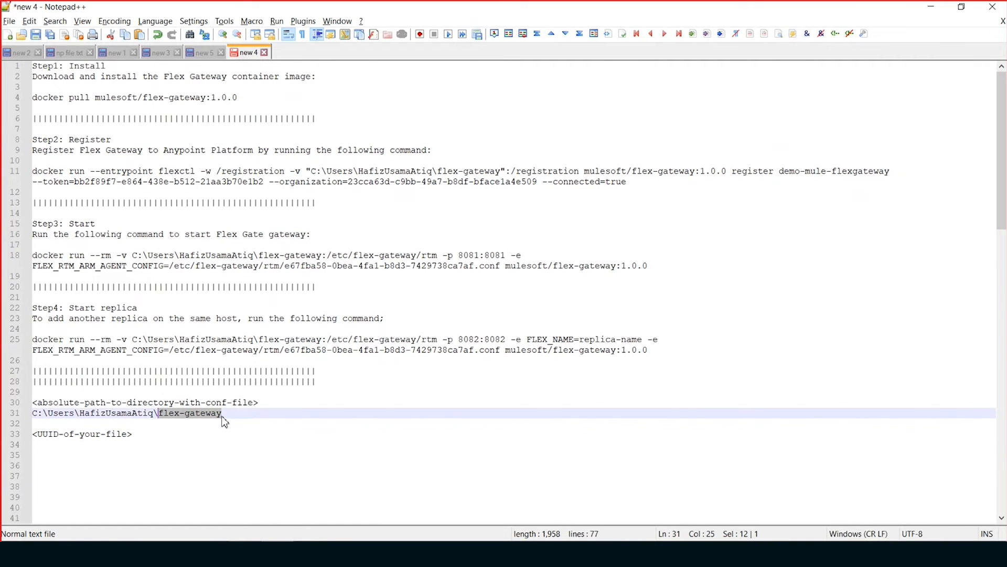
{"action": "key", "text": "ctrl+shift+Left"}
{"action": "key", "text": "ctrl+shift+Left"}
{"action": "key", "text": "ctrl+shift+Left"}
{"action": "key", "text": "ctrl+shift+Left"}
{"action": "key", "text": "ctrl+shift+Left"}
{"action": "key", "text": "ctrl+shift+Left"}
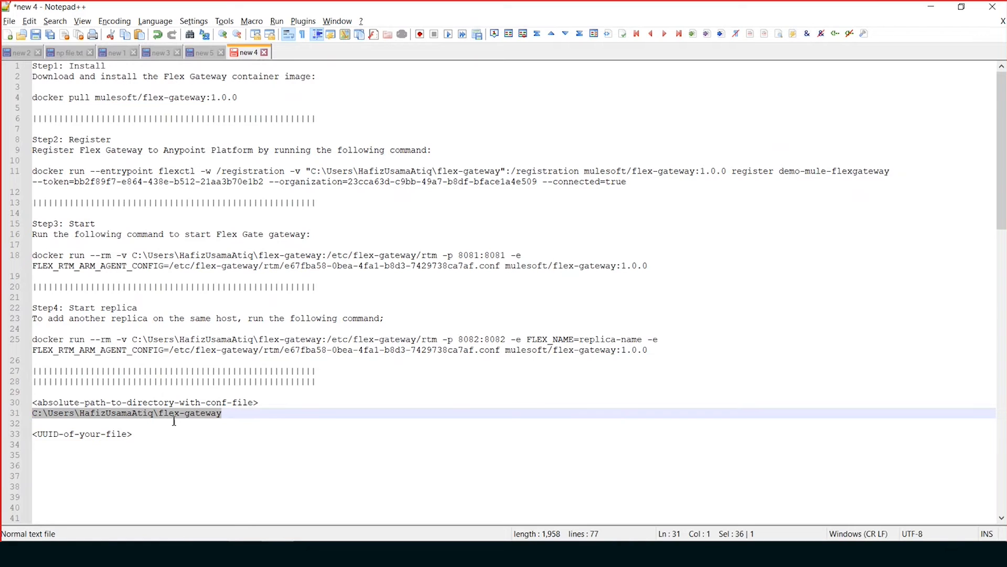
- Copy the .conf file's UUID from the flex-gateway folder in File Explorer into the Notepad++ notes under <UUID-of-your-file>
{"action": "left_click", "coordinate": [213, 553]}
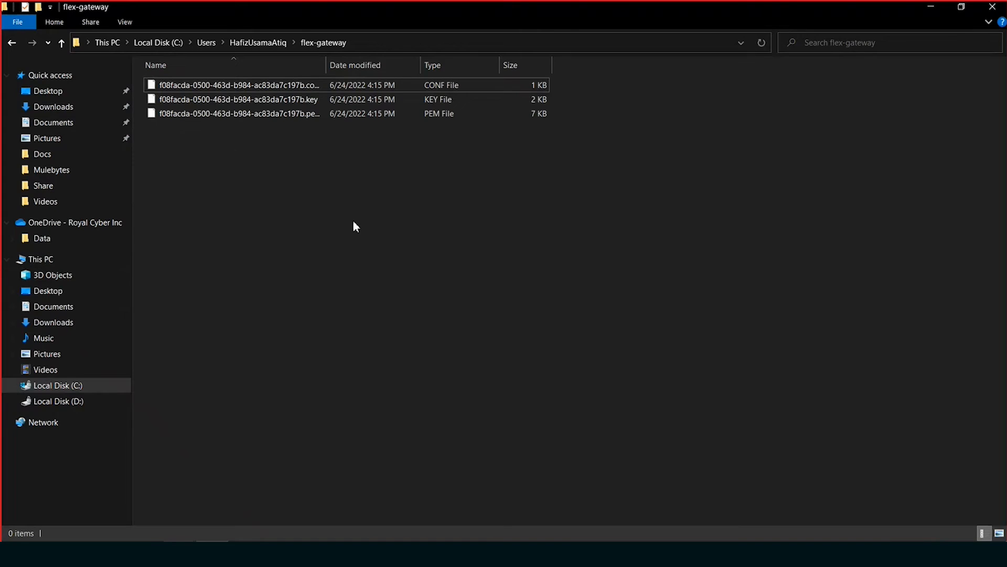
{"action": "left_click", "coordinate": [243, 86]}
{"action": "key", "text": "F2"}
{"action": "key", "text": "ctrl+c"}
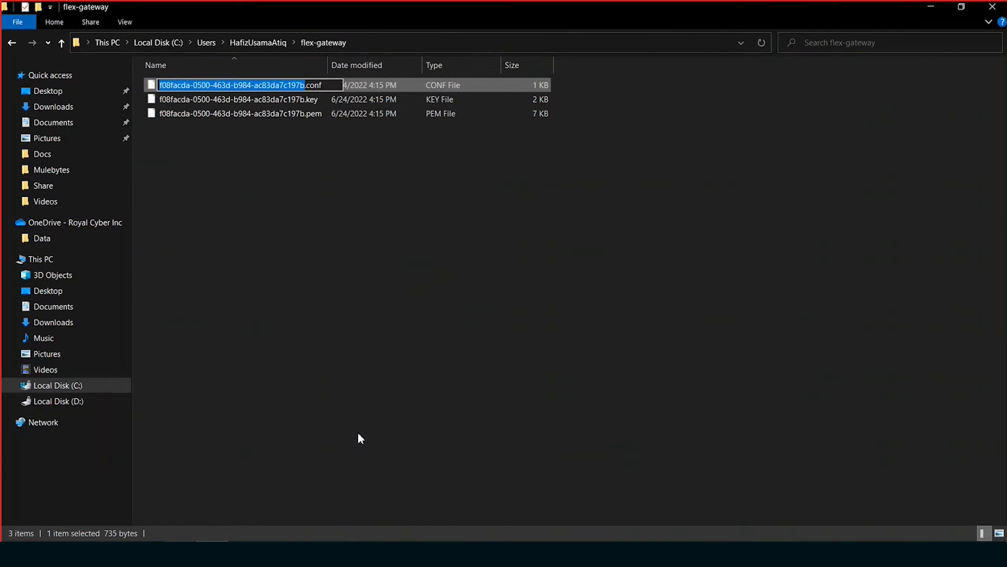
{"action": "left_click", "coordinate": [308, 295]}
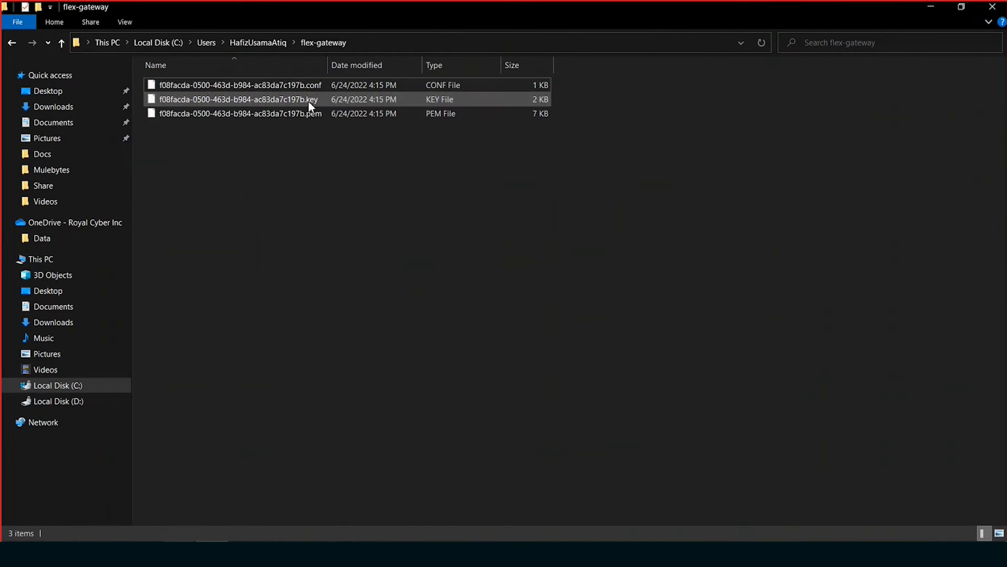
{"action": "left_click", "coordinate": [938, 6]}
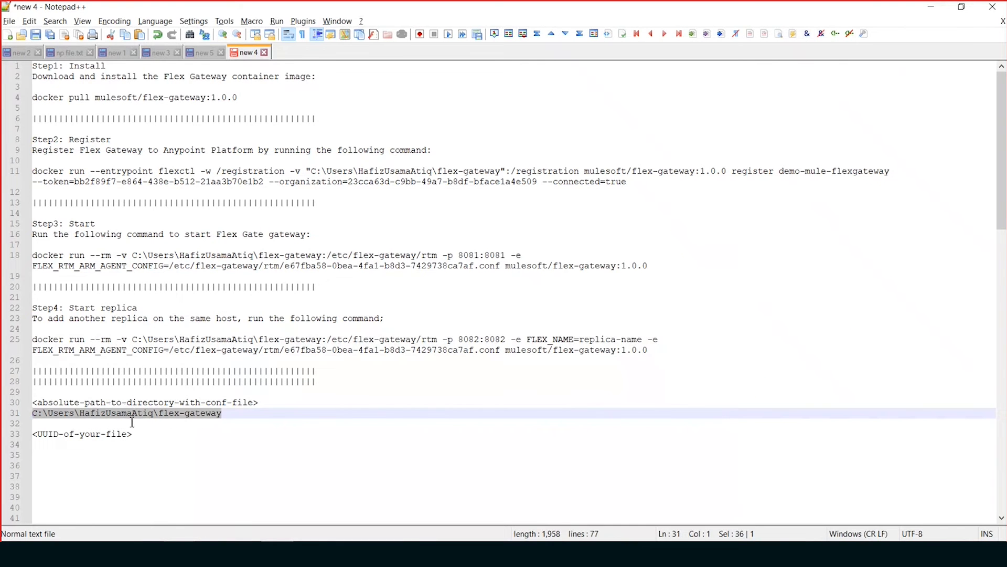
{"action": "left_click", "coordinate": [128, 445]}
{"action": "key", "text": "ctrl+v"}
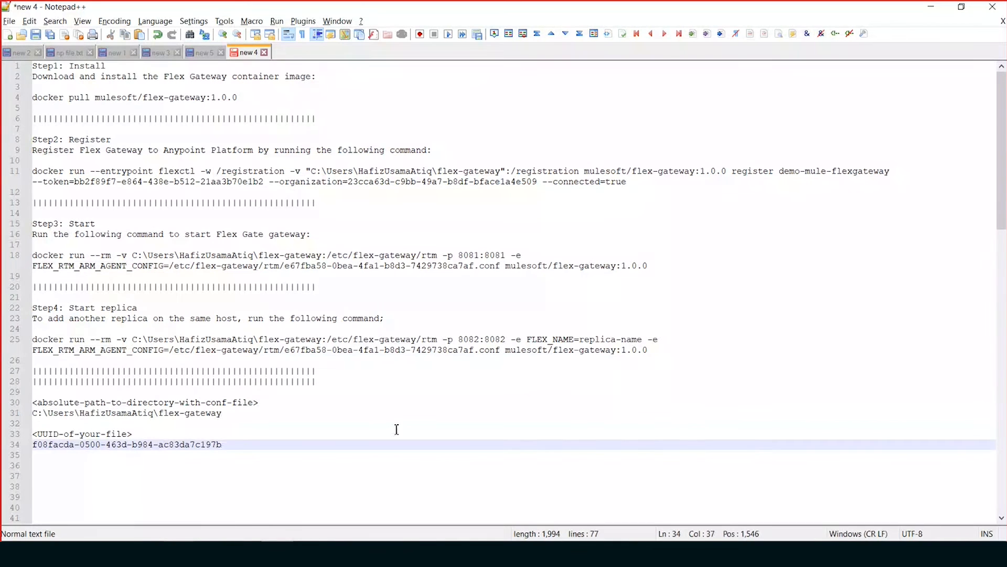
- Replace the .conf UUID in the Step4 replica command and the Step3 start command with the newly copied one
{"action": "left_click", "coordinate": [475, 350]}
{"action": "left_click_drag", "start_coordinate": [476, 350], "coordinate": [286, 354]}
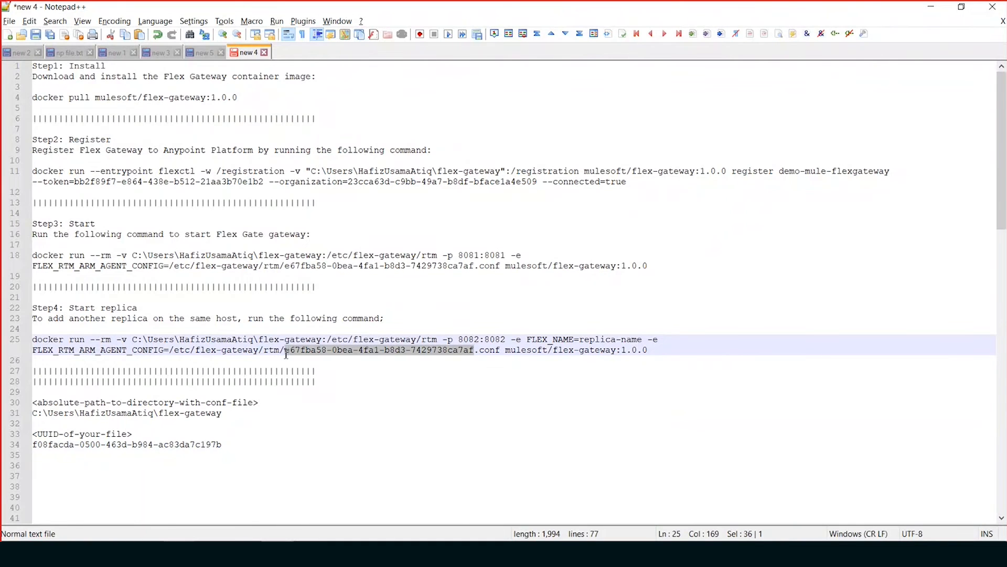
{"action": "key", "text": "ctrl+v"}
{"action": "left_click_drag", "start_coordinate": [476, 267], "coordinate": [286, 268]}
{"action": "key", "text": "ctrl+v"}
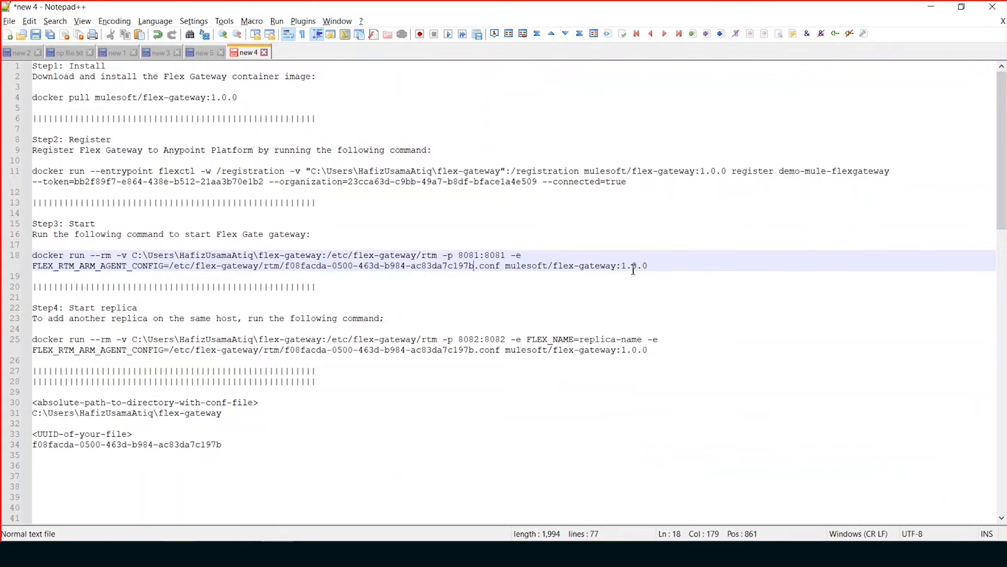
- Run the Step3 start command on port 8081 in Command Prompt, check the gateway's status in Runtime Manager, and return to the notes
{"action": "left_click_drag", "start_coordinate": [691, 267], "coordinate": [32, 254]}
{"action": "key", "text": "ctrl+c"}
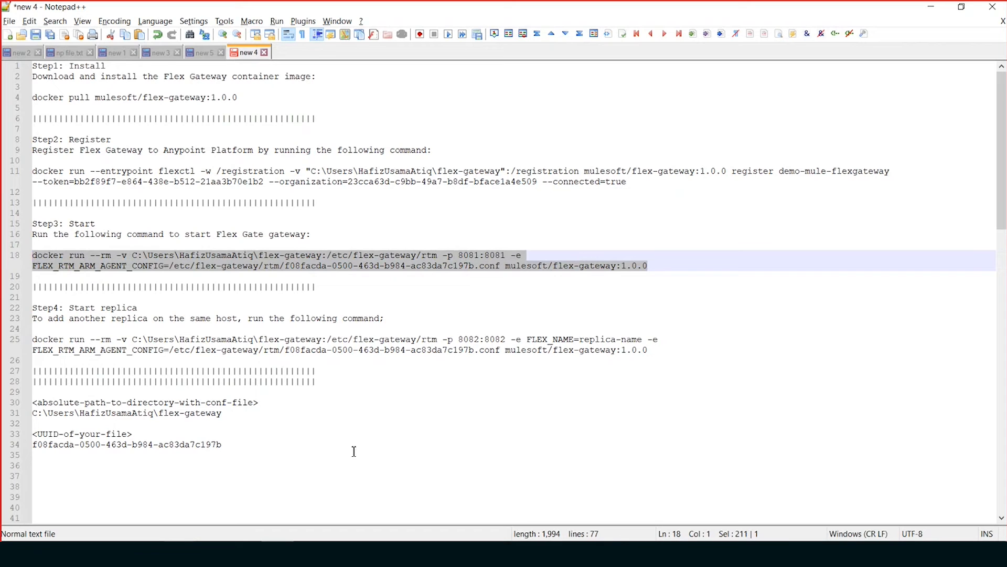
{"action": "key", "text": "alt+Tab"}
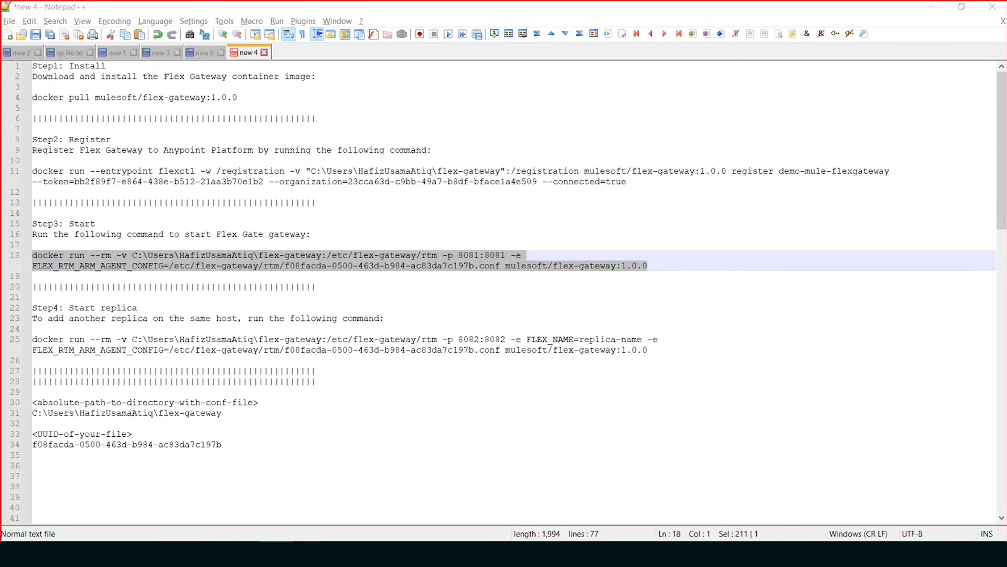
{"action": "key", "text": "ctrl+v"}
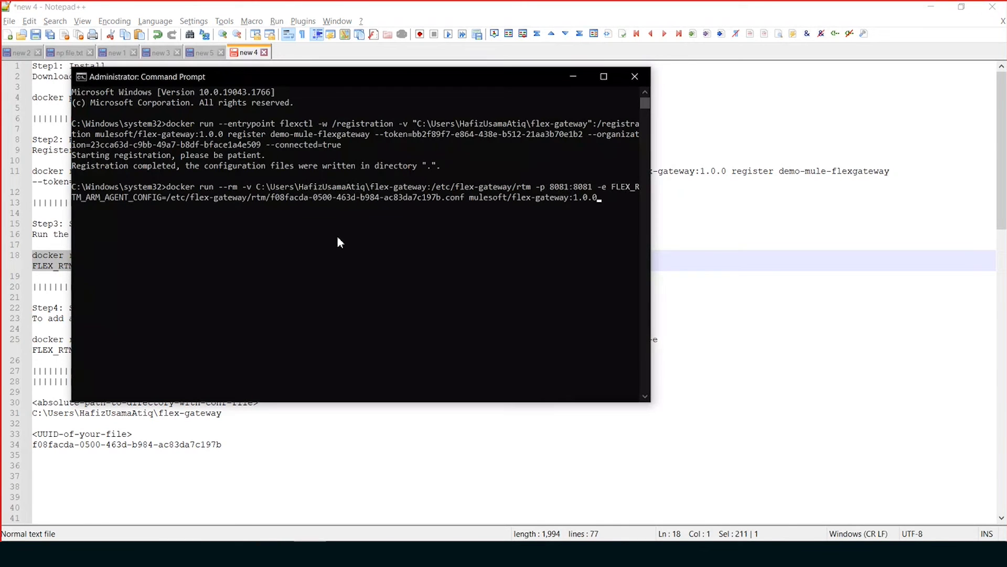
{"action": "key", "text": "Return"}
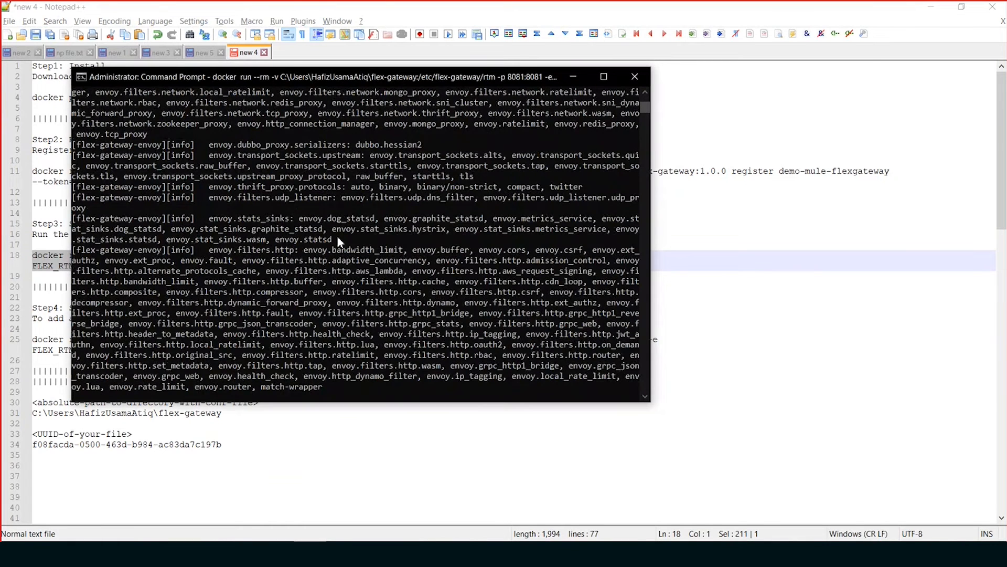
{"action": "left_click", "coordinate": [500, 464]}
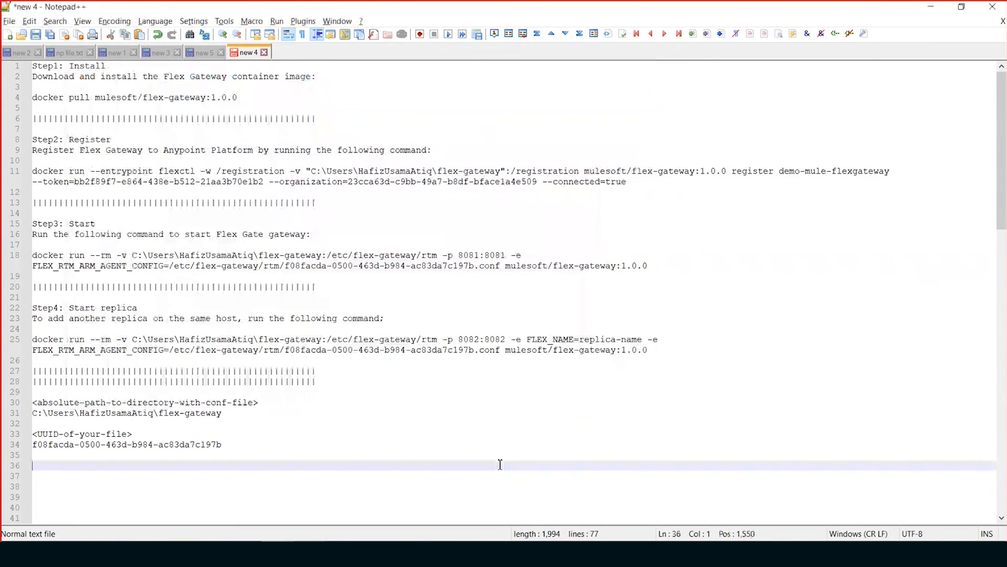
{"action": "key", "text": "alt+Tab"}
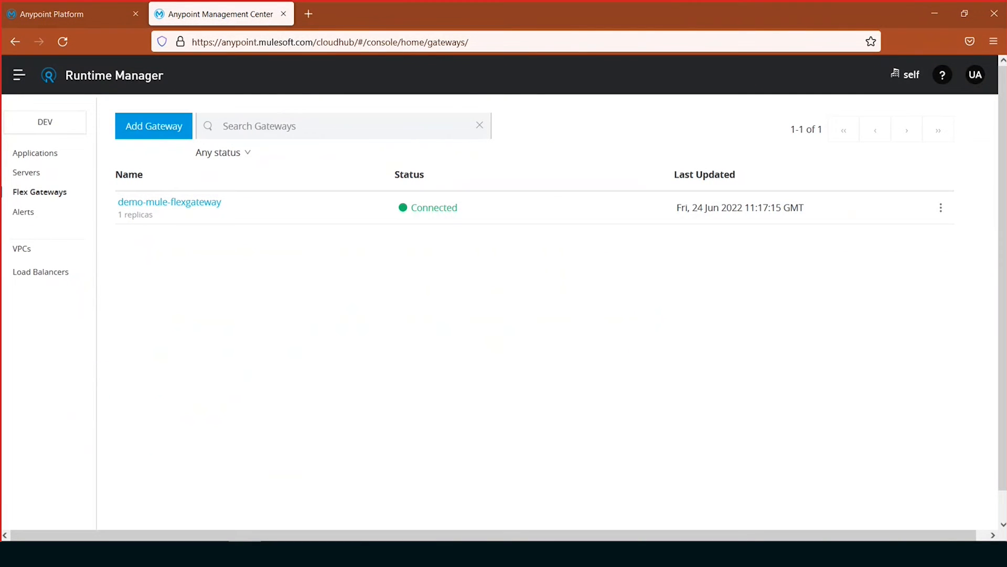
{"action": "key", "text": "alt+Tab"}
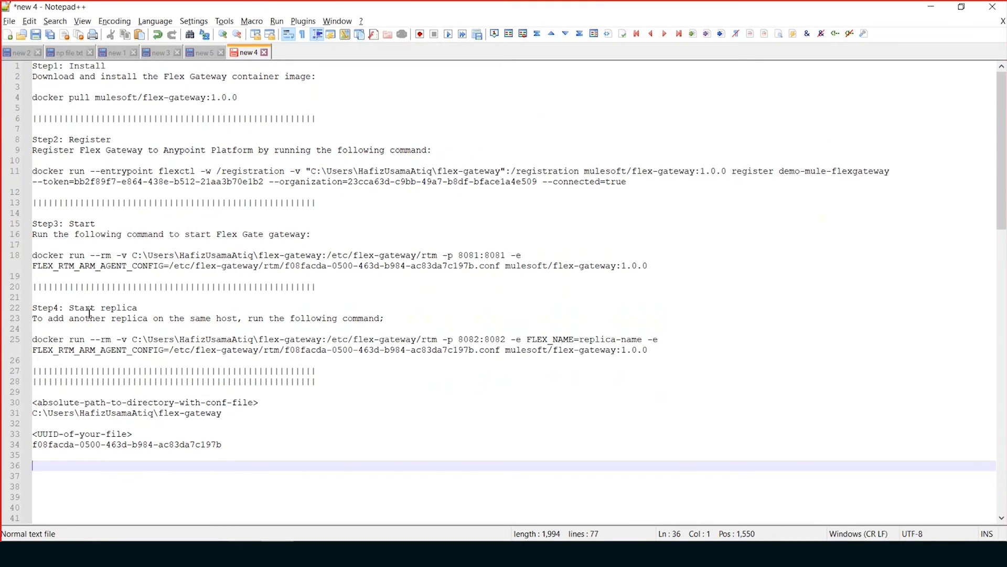
- Run the Step4 start replica command for replica-name on port 8082 in a new Command Prompt window
{"action": "left_click_drag", "start_coordinate": [649, 350], "coordinate": [2, 336]}
{"action": "key", "text": "ctrl+c"}
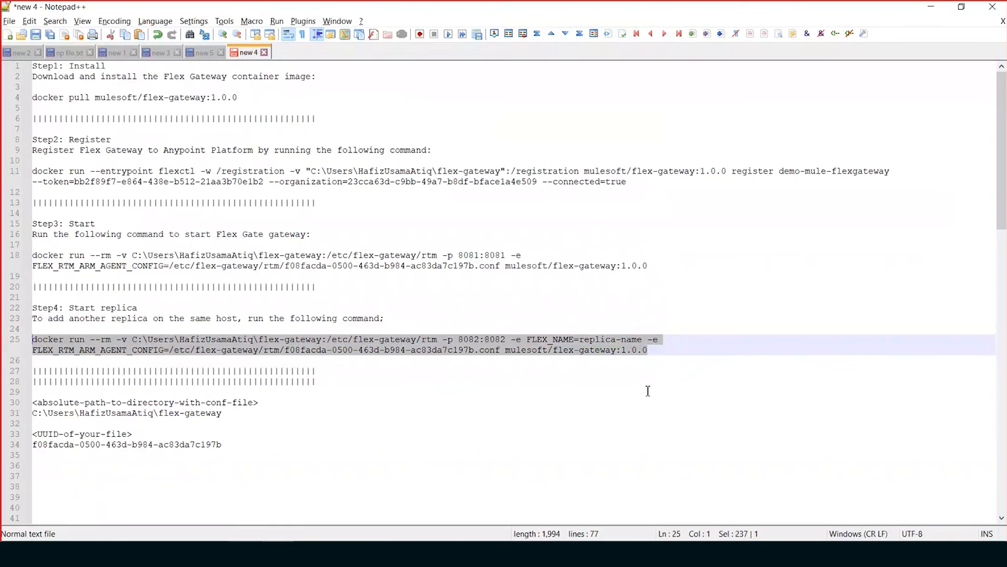
{"action": "key", "text": "super"}
{"action": "type", "text": "cmd"}
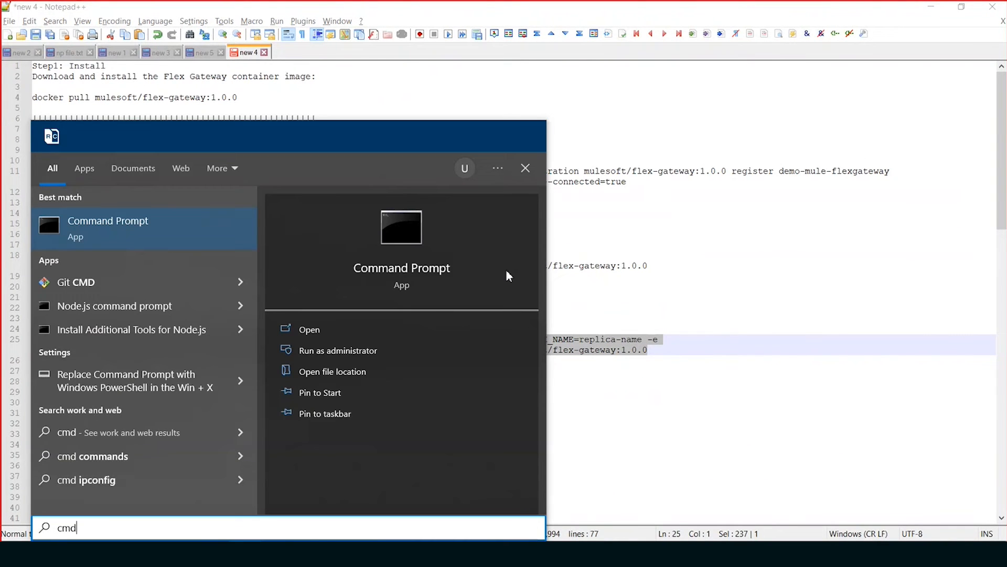
{"action": "left_click", "coordinate": [335, 329]}
{"action": "right_click", "coordinate": [621, 229]}
{"action": "key", "text": "Return"}
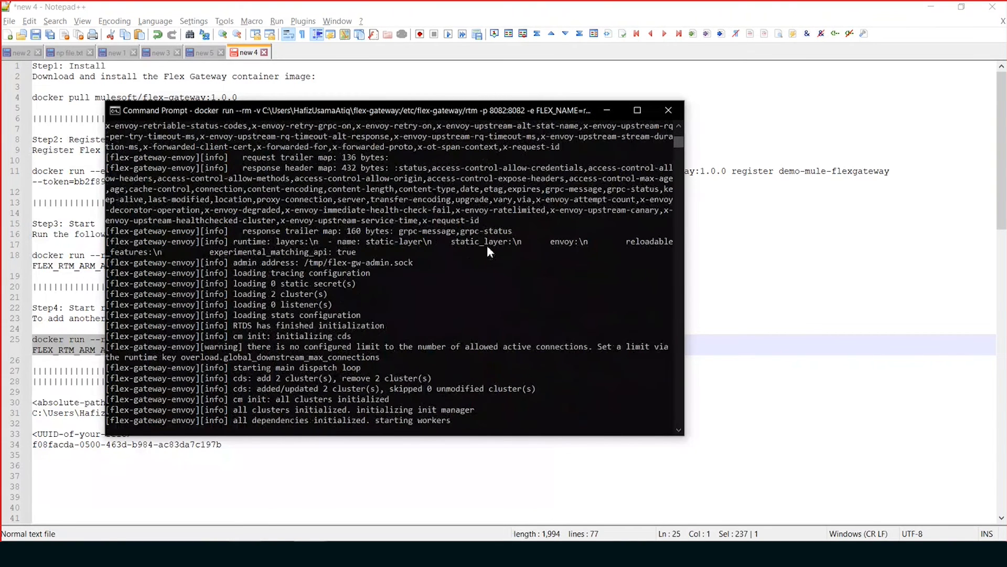
- Review the replicas and APIs of demo-mule-flexgateway in Runtime Manager in the browser
{"action": "left_click", "coordinate": [815, 369]}
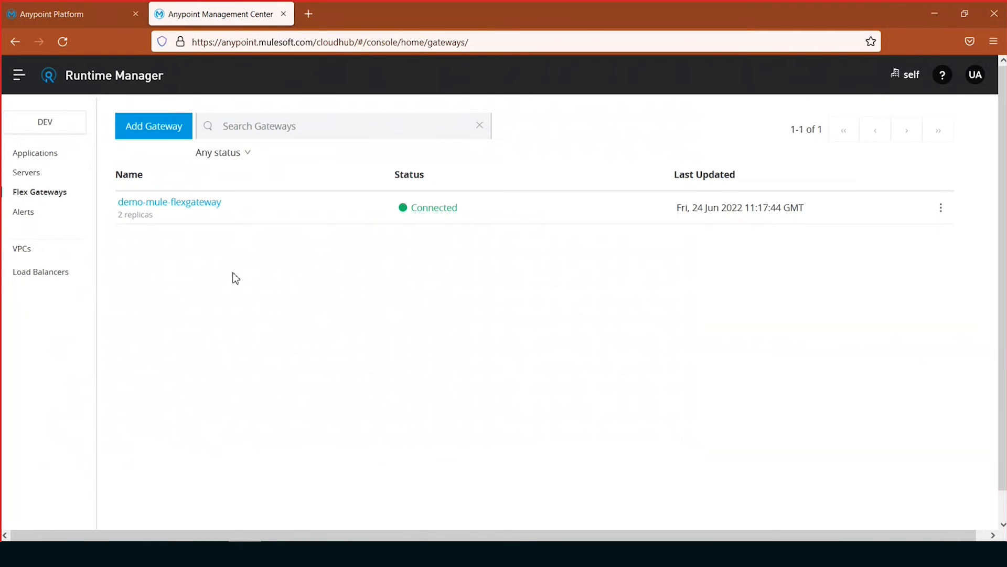
{"action": "left_click", "coordinate": [165, 204]}
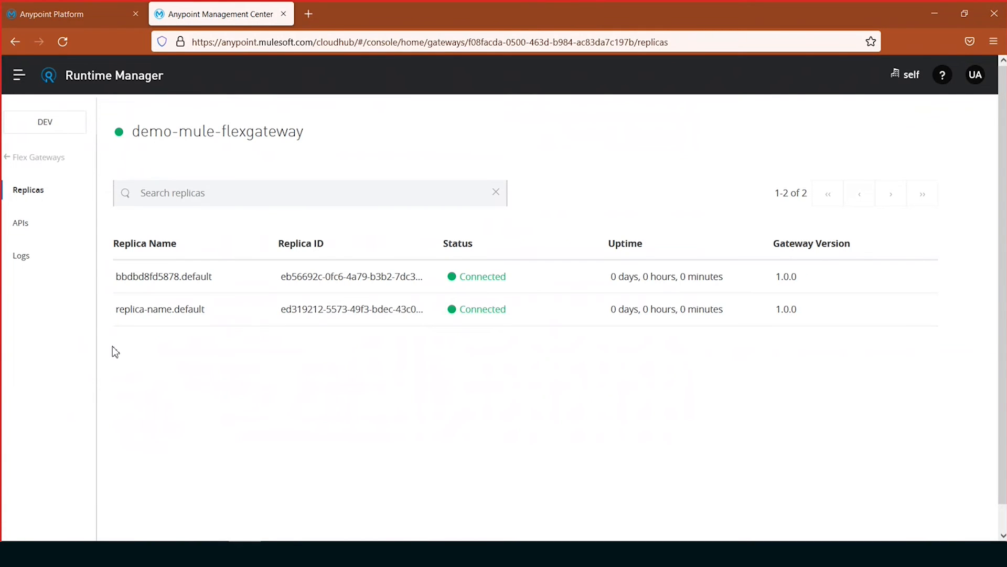
{"action": "left_click", "coordinate": [17, 225]}
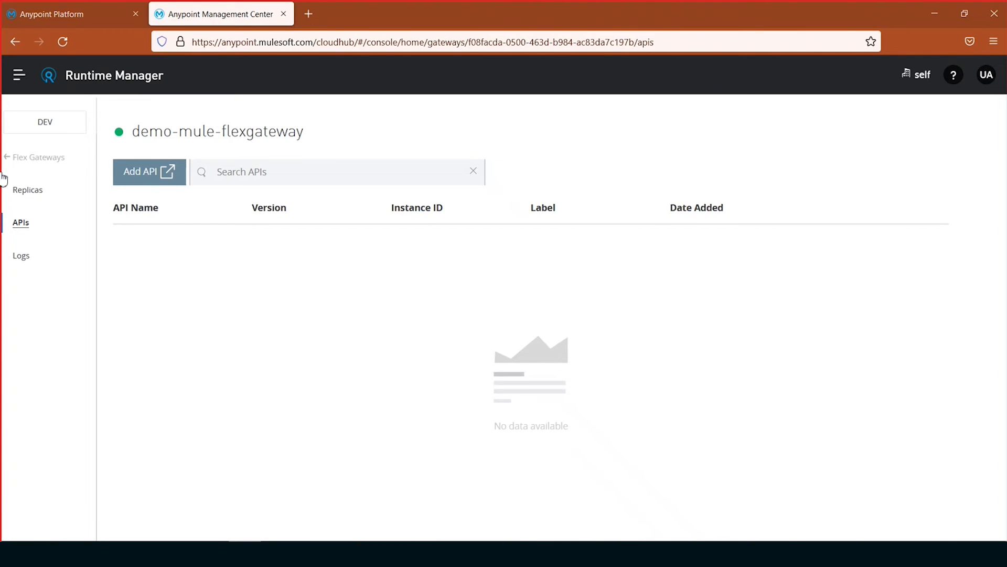
- Open API Manager in its own browser tab and start adding a new API in the dev environment
{"action": "left_click", "coordinate": [16, 76]}
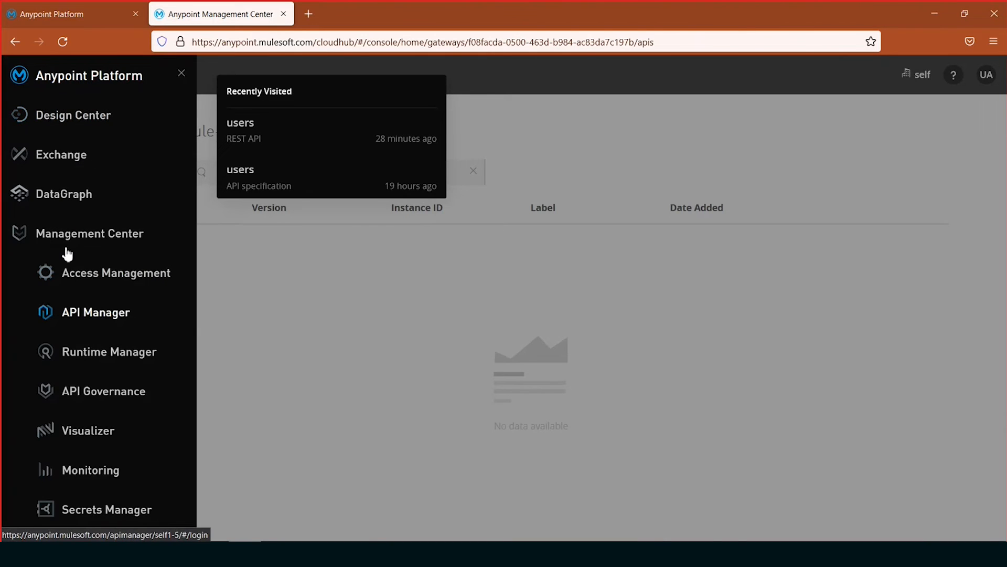
{"action": "left_click", "coordinate": [108, 315]}
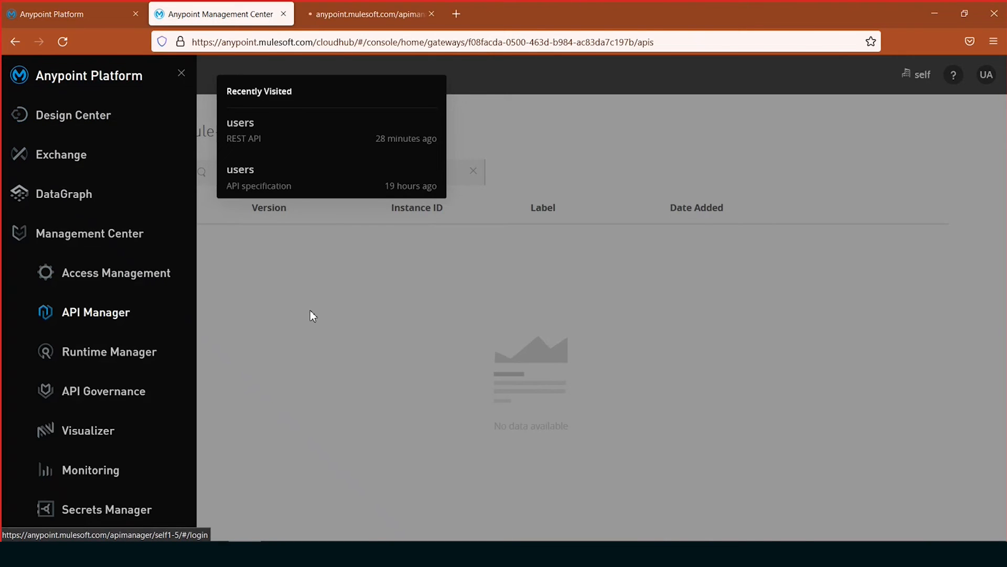
{"action": "left_click", "coordinate": [310, 310]}
{"action": "left_click", "coordinate": [367, 19]}
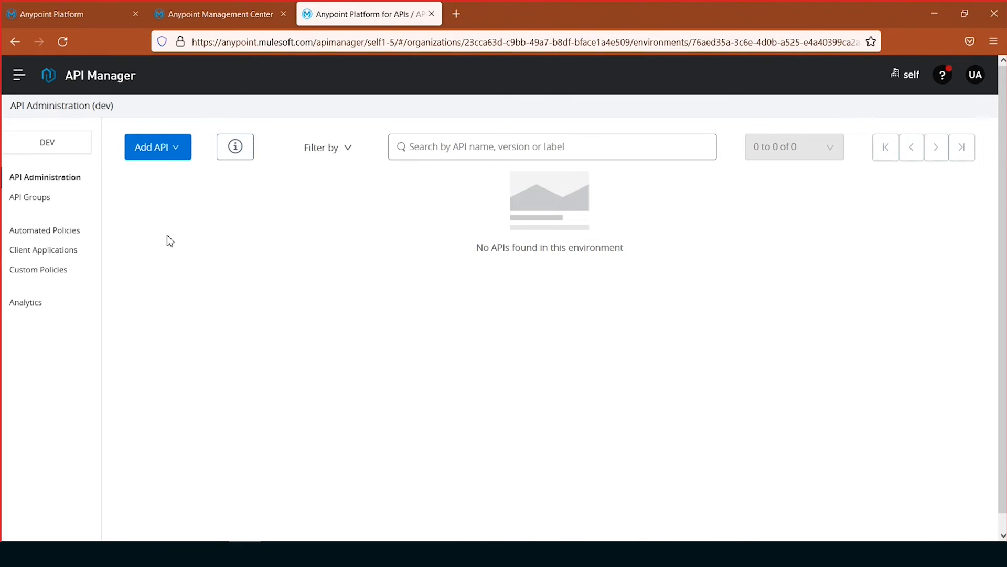
{"action": "left_click", "coordinate": [175, 152]}
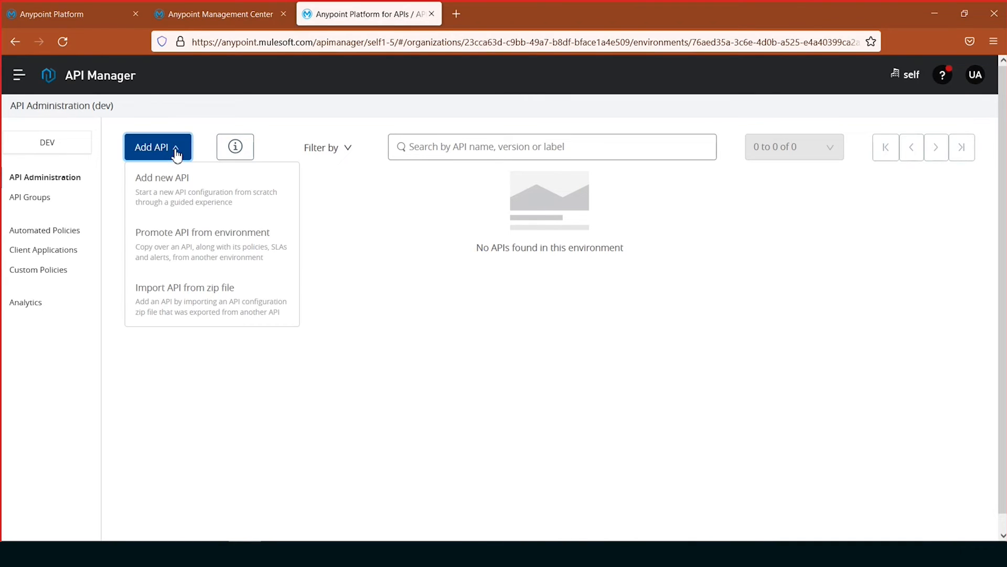
{"action": "left_click", "coordinate": [179, 194]}
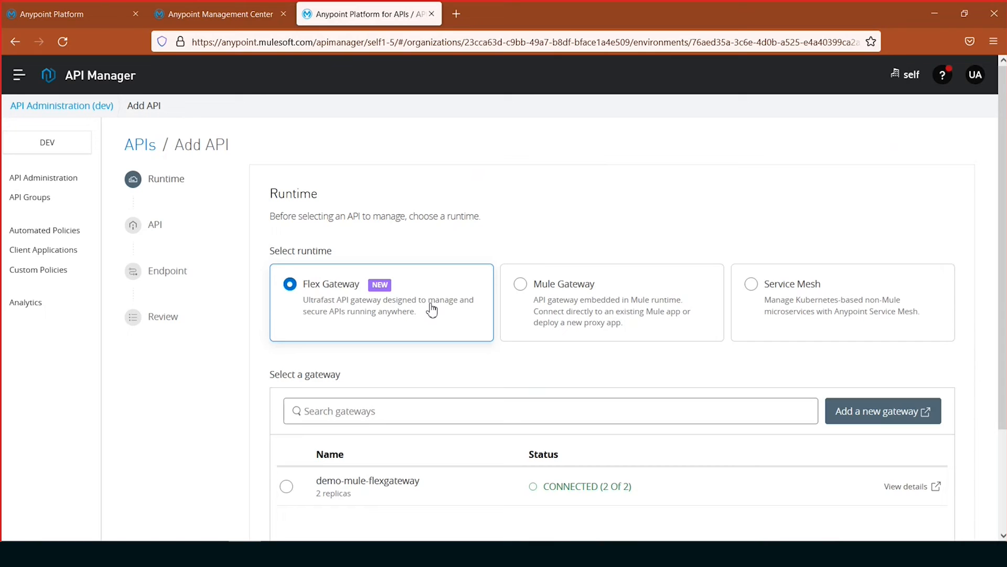
- Compare the Mule Gateway and Service Mesh options, choose Flex Gateway as runtime with demo-mule-flexgateway, and continue
{"action": "left_click", "coordinate": [529, 300]}
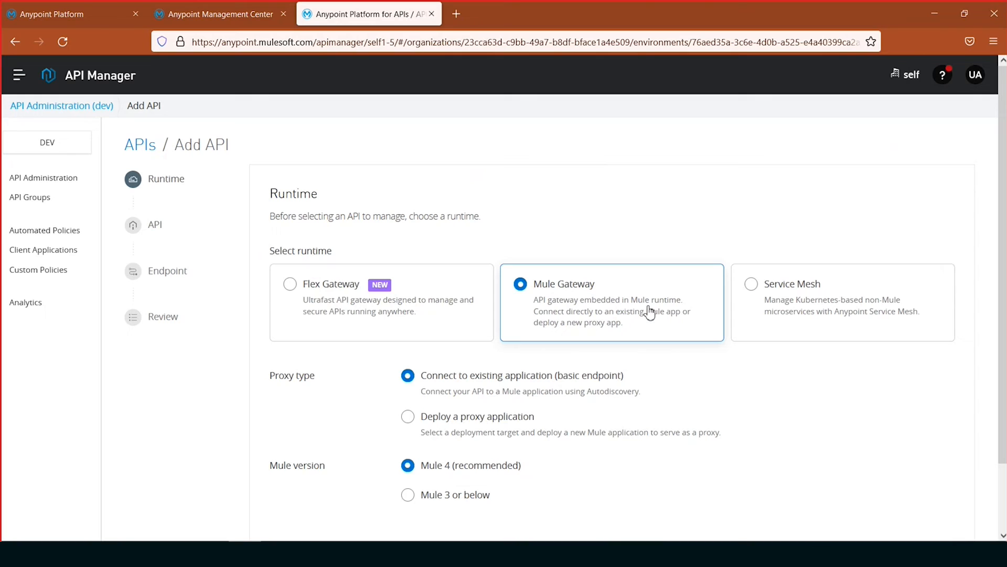
{"action": "left_click", "coordinate": [825, 300]}
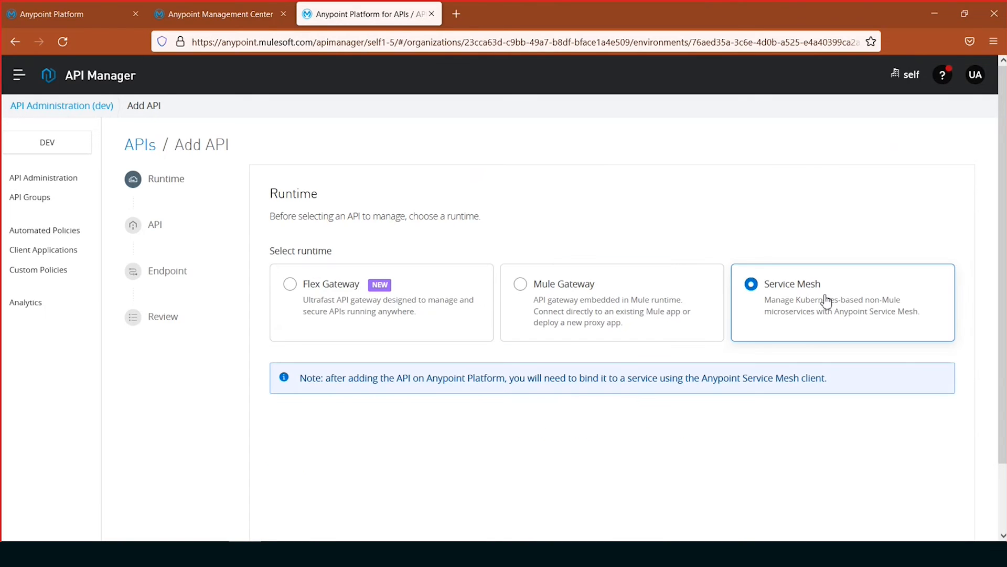
{"action": "left_click", "coordinate": [378, 308]}
{"action": "scroll", "coordinate": [680, 345], "scroll_direction": "down", "scroll_amount": 2}
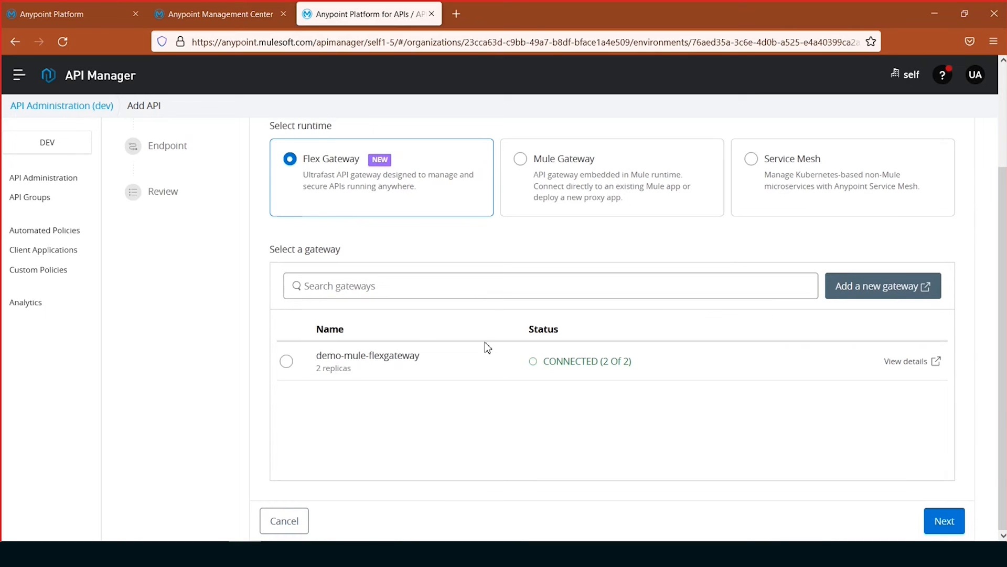
{"action": "left_click", "coordinate": [286, 362]}
{"action": "left_click", "coordinate": [944, 524]}
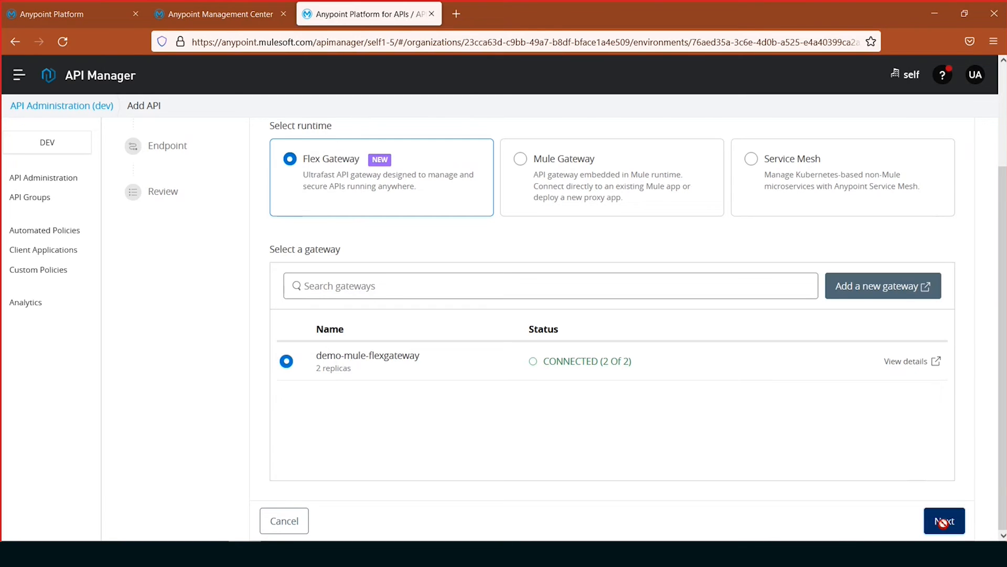
- Check the fields offered for creating a new API, and return to selecting an API from Exchange
{"action": "scroll", "coordinate": [181, 352], "scroll_direction": "up", "scroll_amount": 3}
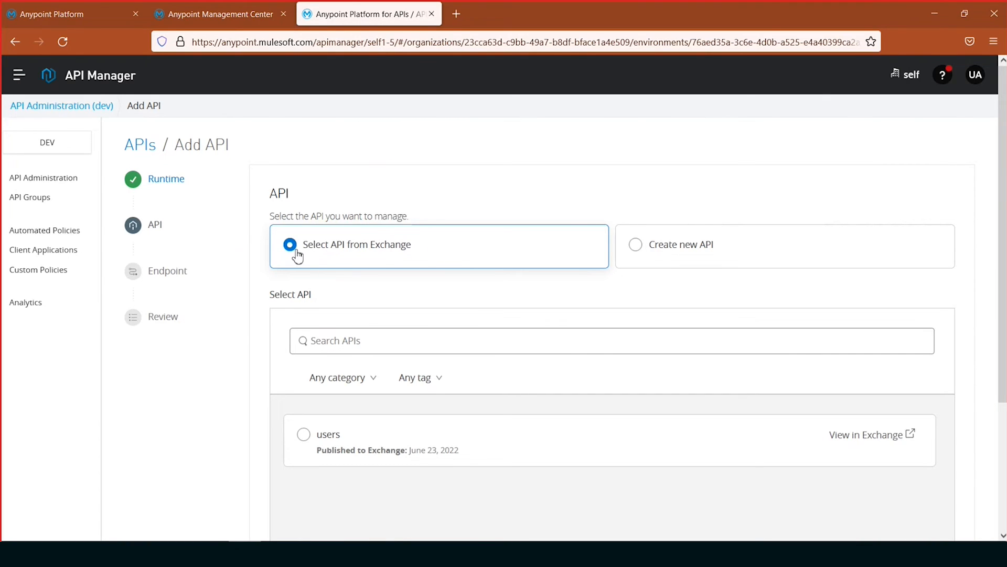
{"action": "left_click", "coordinate": [775, 253]}
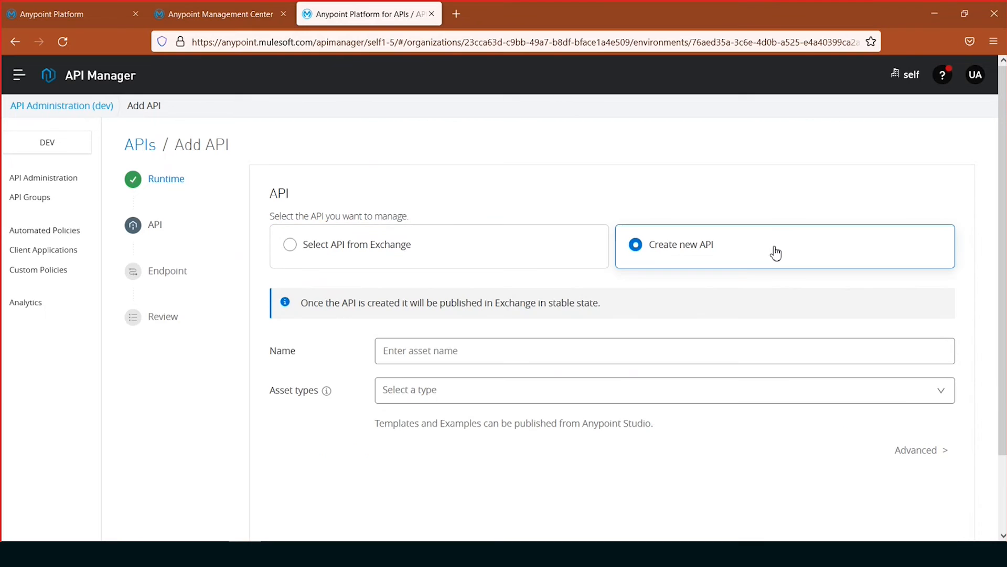
{"action": "left_click", "coordinate": [498, 249]}
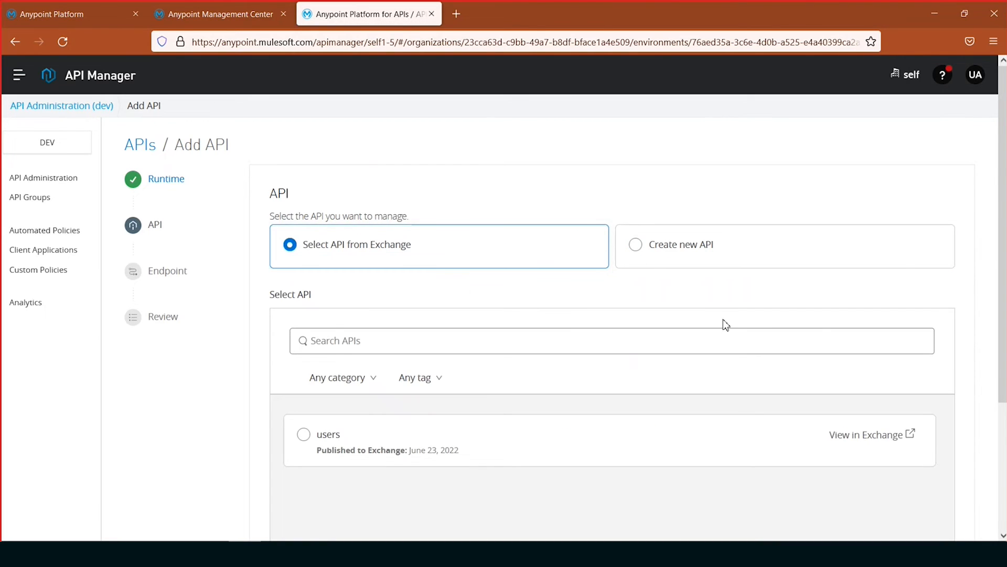
- Select the users API from Exchange, check the category and tag filters, and continue to the endpoint settings
{"action": "scroll", "coordinate": [596, 320], "scroll_direction": "down", "scroll_amount": 3}
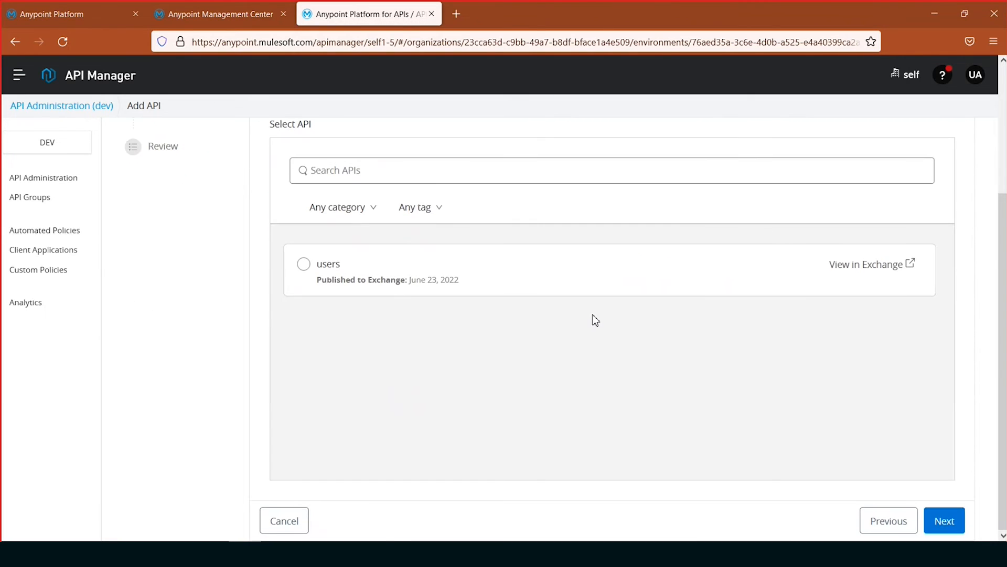
{"action": "left_click", "coordinate": [306, 269]}
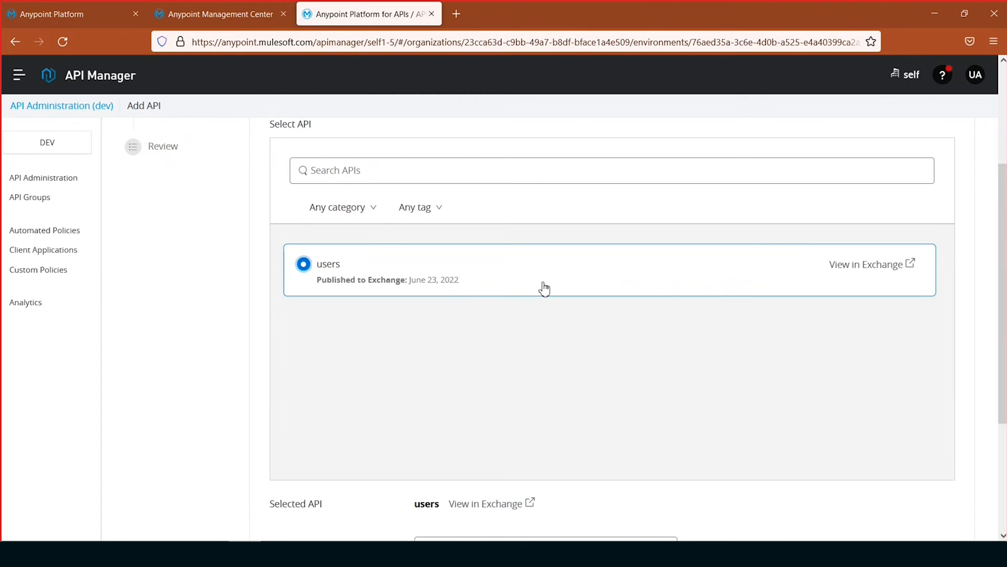
{"action": "left_click", "coordinate": [356, 206]}
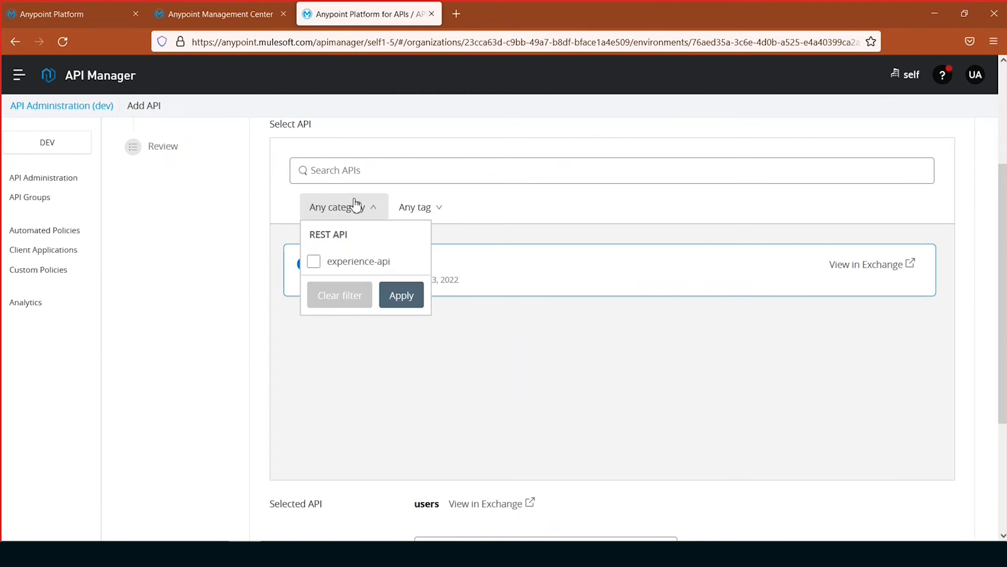
{"action": "left_click", "coordinate": [444, 207]}
{"action": "left_click", "coordinate": [559, 212]}
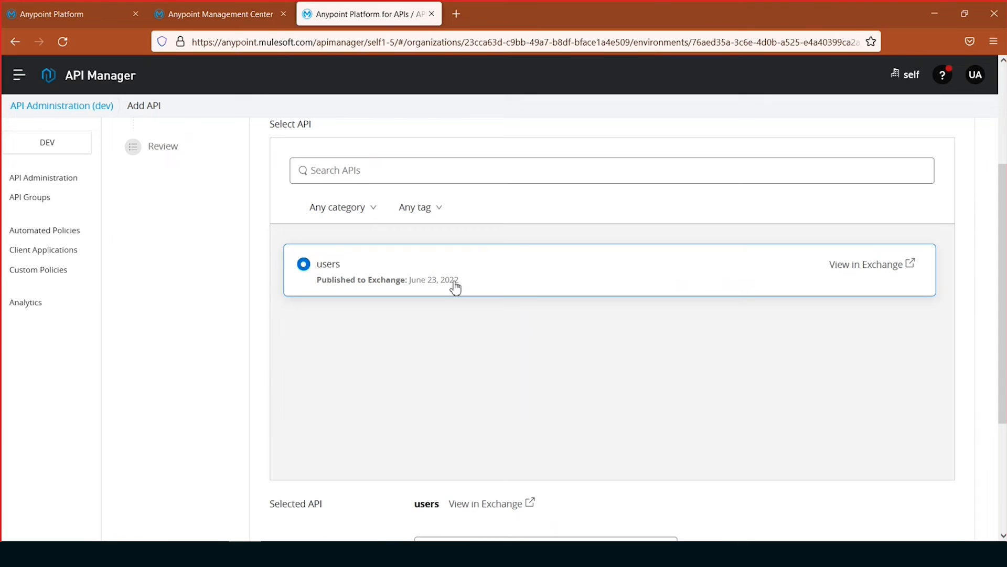
{"action": "scroll", "coordinate": [732, 387], "scroll_direction": "down", "scroll_amount": 3}
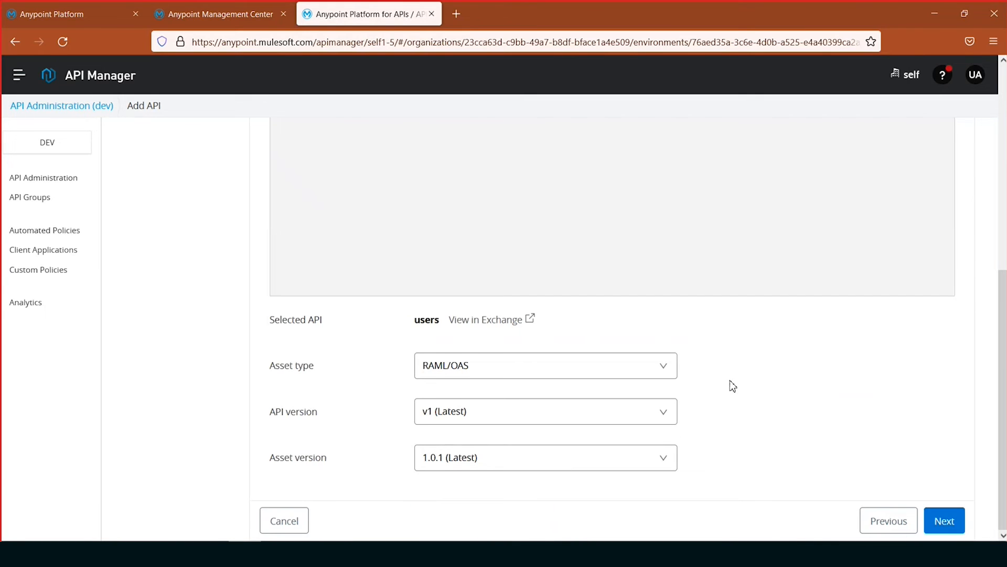
{"action": "scroll", "coordinate": [732, 387], "scroll_direction": "up", "scroll_amount": 3}
{"action": "scroll", "coordinate": [882, 390], "scroll_direction": "down", "scroll_amount": 1}
{"action": "scroll", "coordinate": [881, 390], "scroll_direction": "down", "scroll_amount": 3}
{"action": "left_click", "coordinate": [948, 522]}
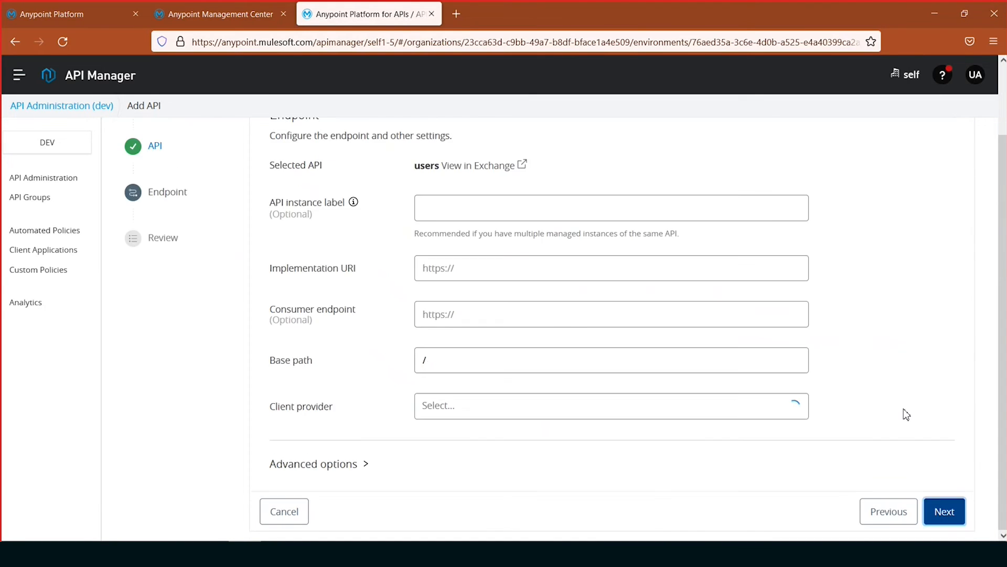
{"action": "scroll", "coordinate": [769, 359], "scroll_direction": "up", "scroll_amount": 3}
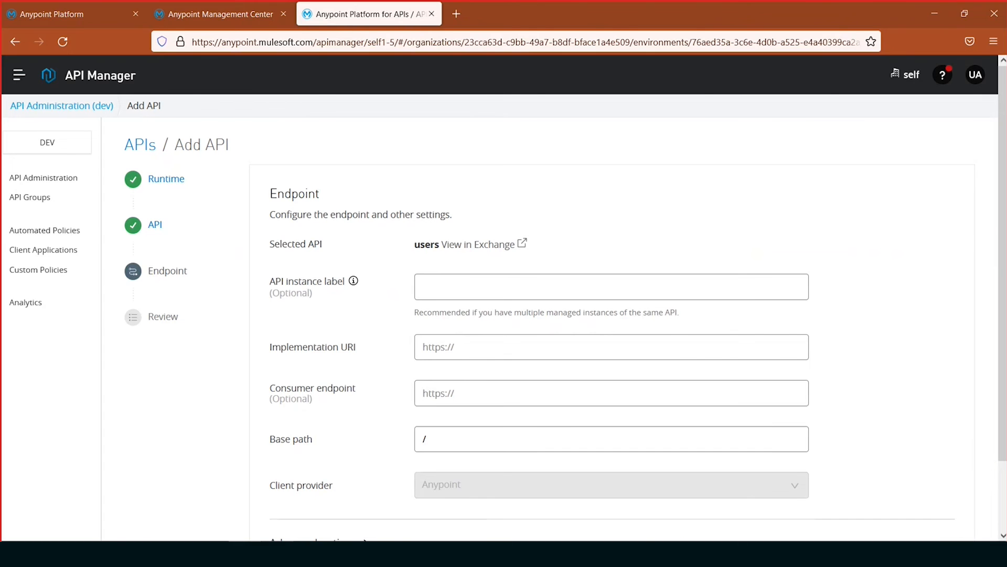
{"action": "left_click", "coordinate": [277, 553]}
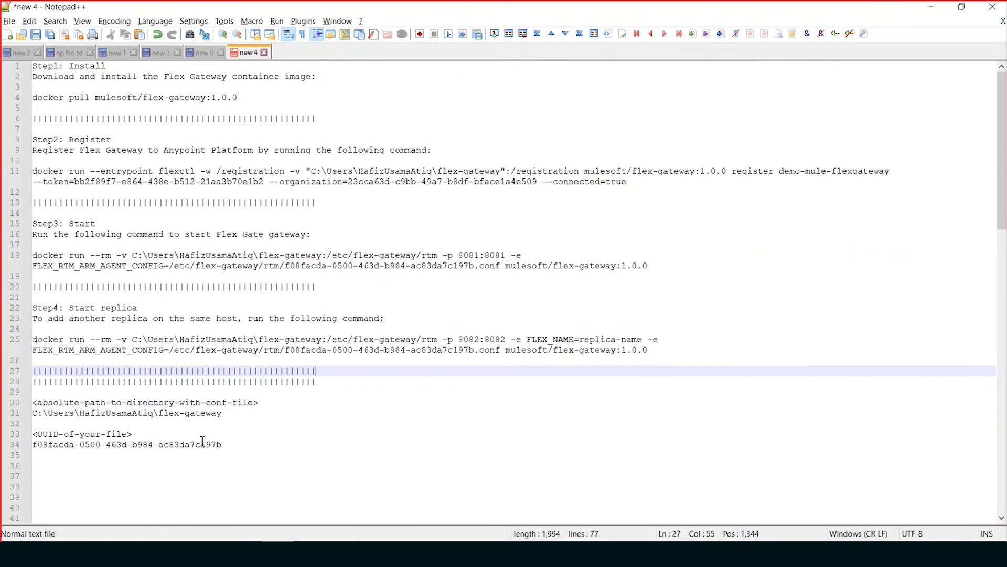
{"action": "scroll", "coordinate": [202, 440], "scroll_direction": "down", "scroll_amount": 6}
{"action": "scroll", "coordinate": [202, 441], "scroll_direction": "down", "scroll_amount": 2}
{"action": "left_click_drag", "start_coordinate": [255, 413], "coordinate": [27, 418]}
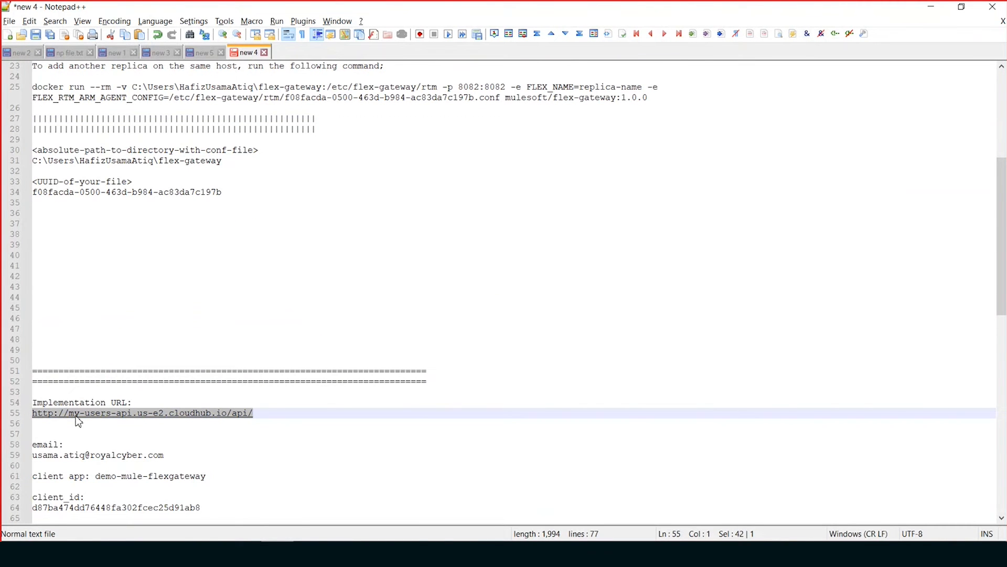
{"action": "key", "text": "ctrl+c"}
{"action": "key", "text": "alt+Tab"}
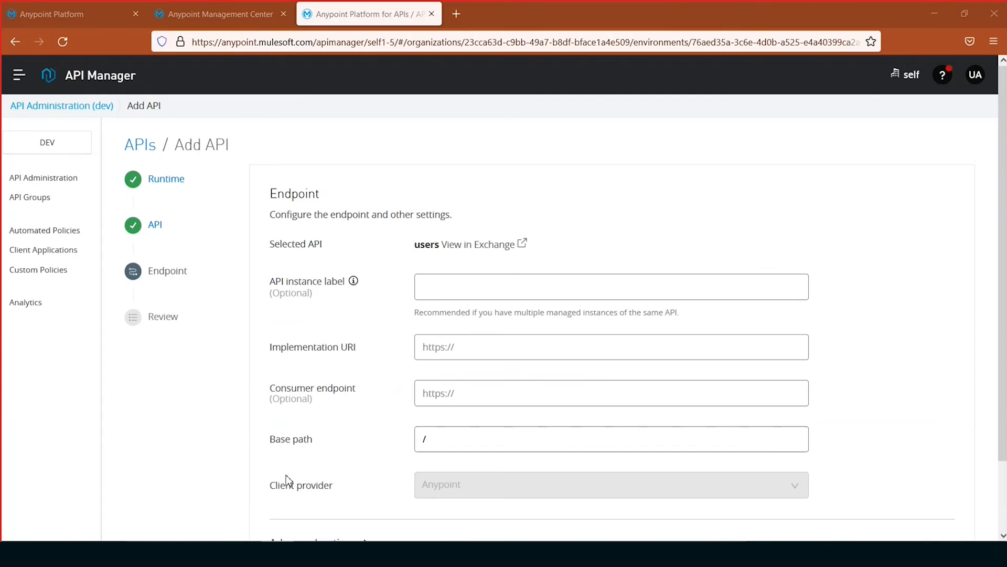
{"action": "left_click", "coordinate": [501, 346]}
{"action": "key", "text": "ctrl+v"}
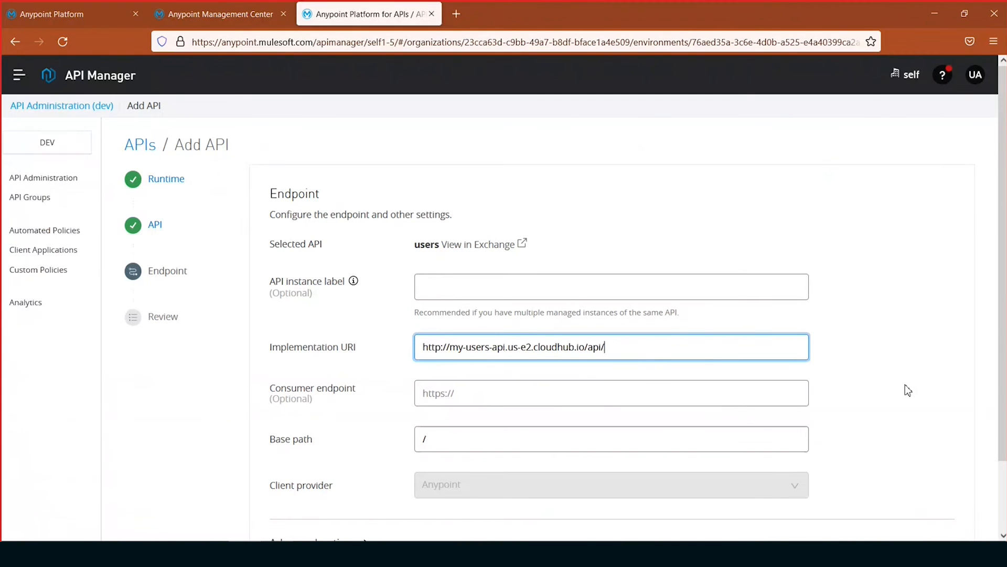
{"action": "scroll", "coordinate": [907, 388], "scroll_direction": "down", "scroll_amount": 2}
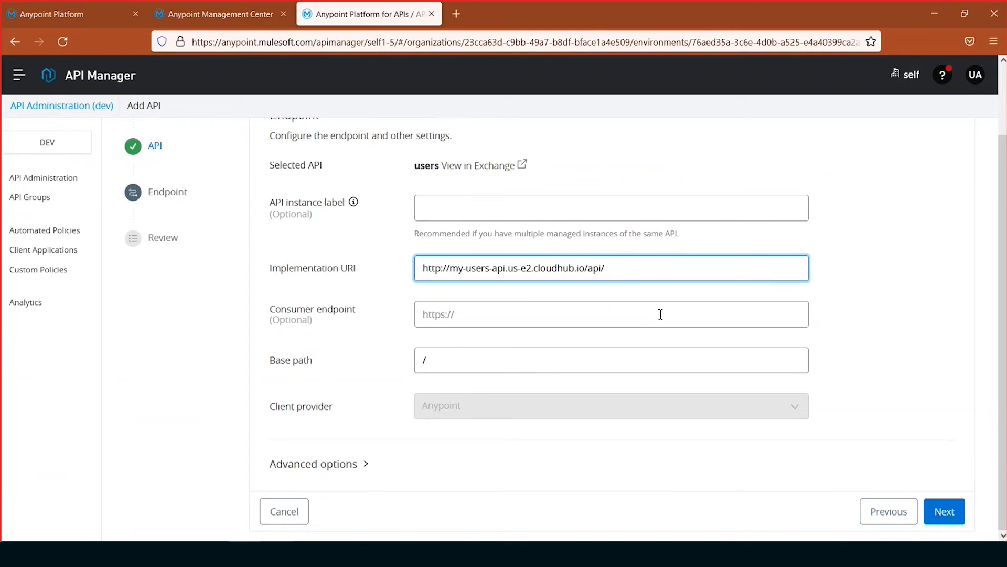
{"action": "left_click", "coordinate": [946, 510]}
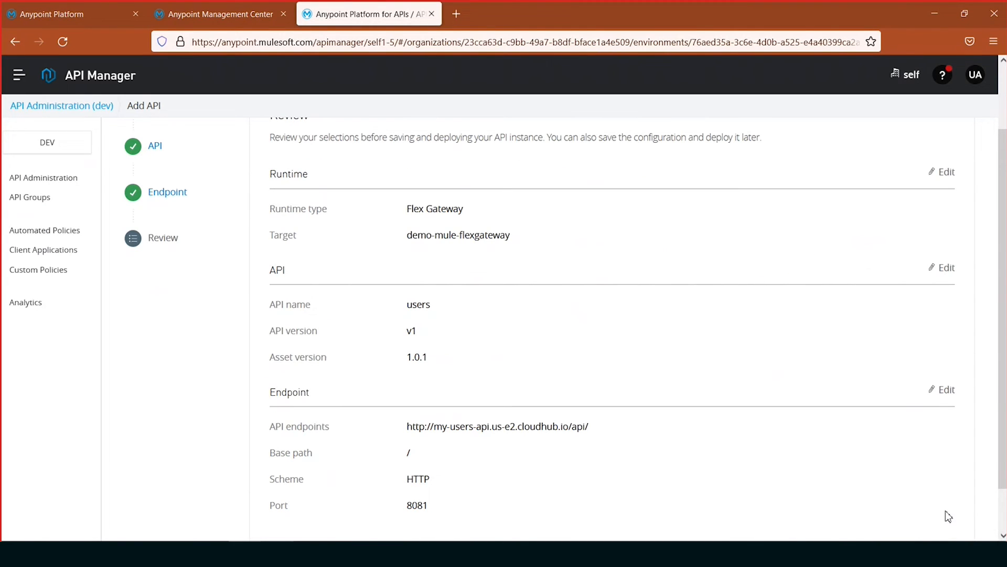
- Review the runtime, API and endpoint summary, check the saving options, and save and deploy the users API
{"action": "scroll", "coordinate": [885, 417], "scroll_direction": "up", "scroll_amount": 2}
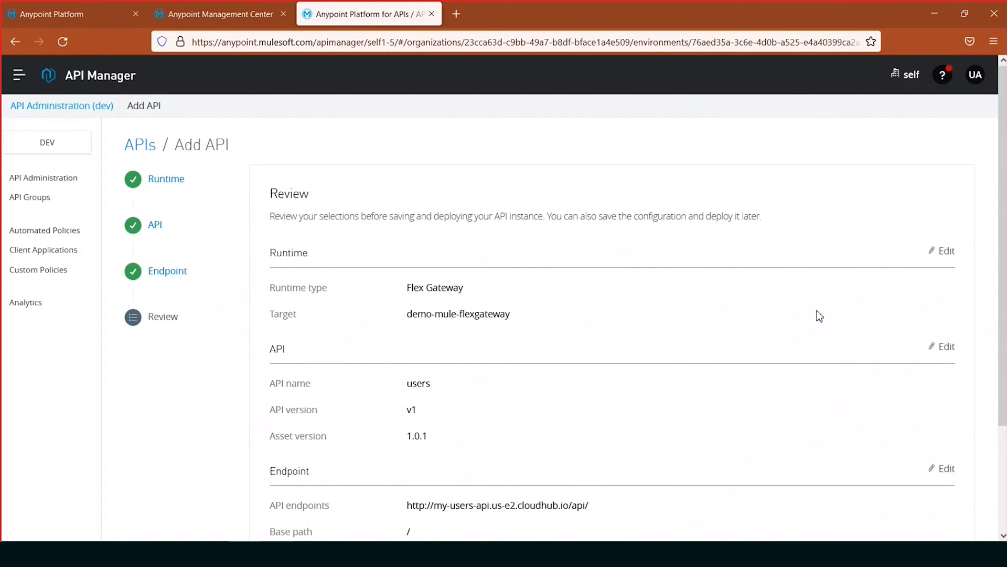
{"action": "scroll", "coordinate": [818, 315], "scroll_direction": "down", "scroll_amount": 3}
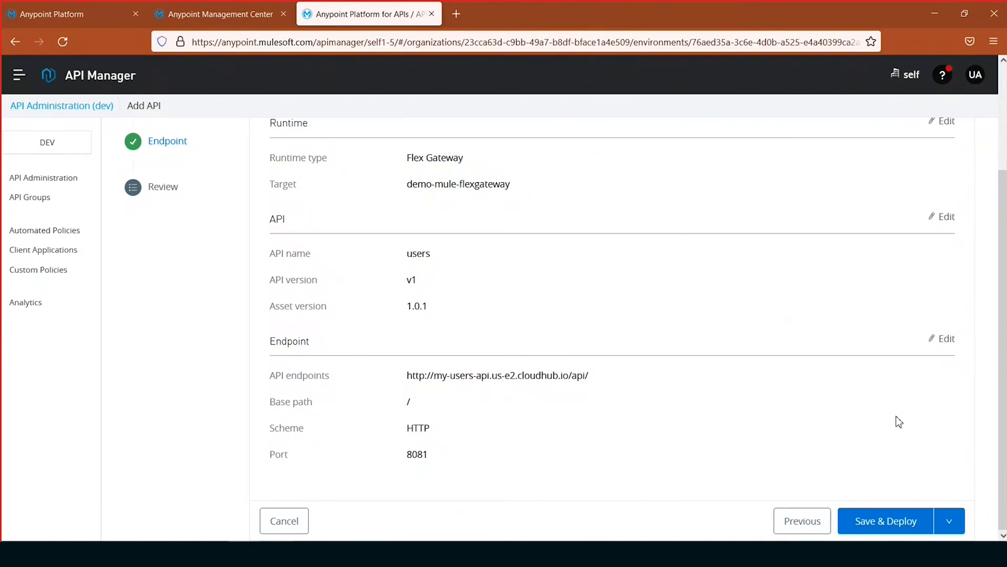
{"action": "left_click", "coordinate": [950, 522]}
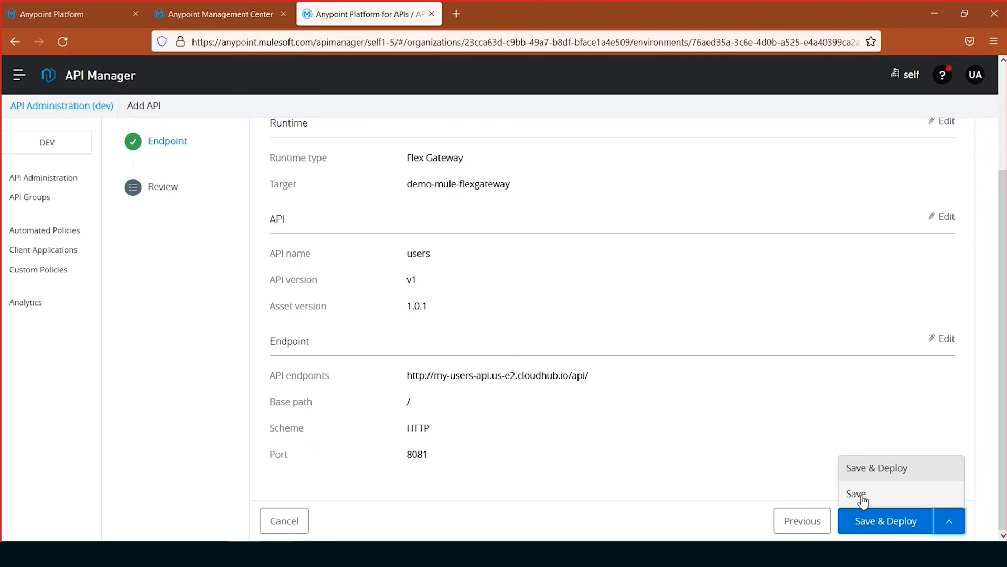
{"action": "left_click", "coordinate": [895, 532]}
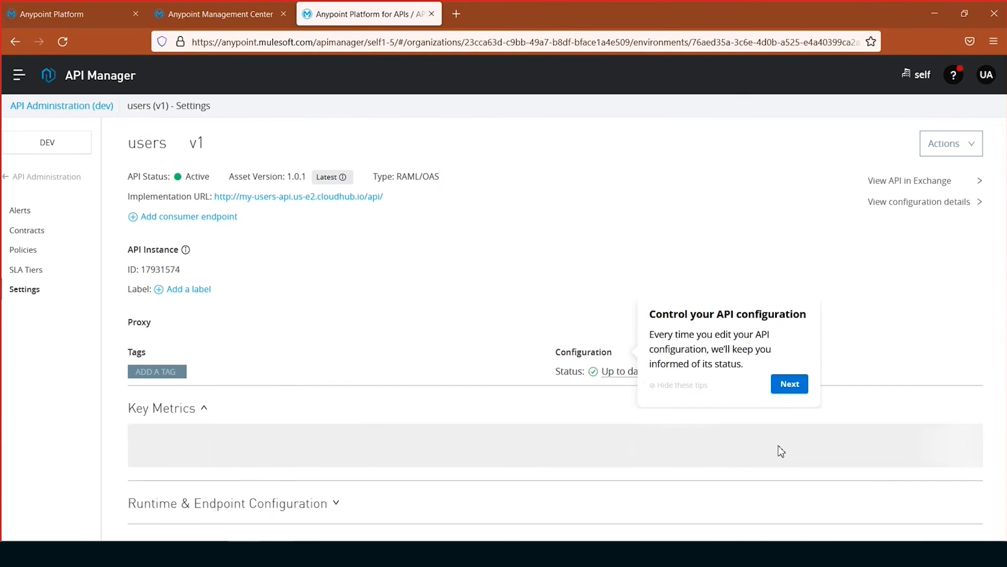
- Hide the configuration tips and examine the users API's settings and key metrics
{"action": "left_click", "coordinate": [677, 385]}
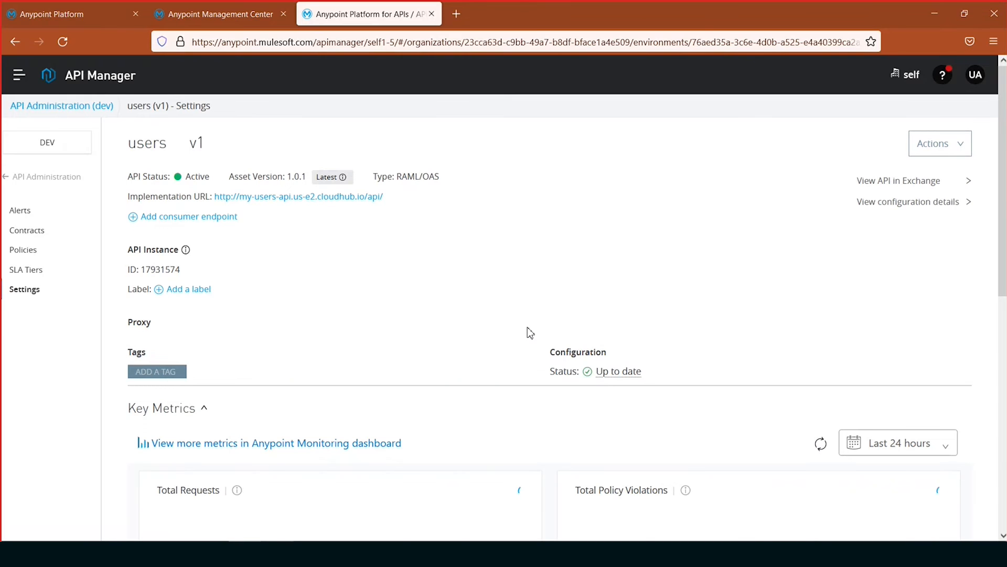
{"action": "scroll", "coordinate": [530, 346], "scroll_direction": "down", "scroll_amount": 4}
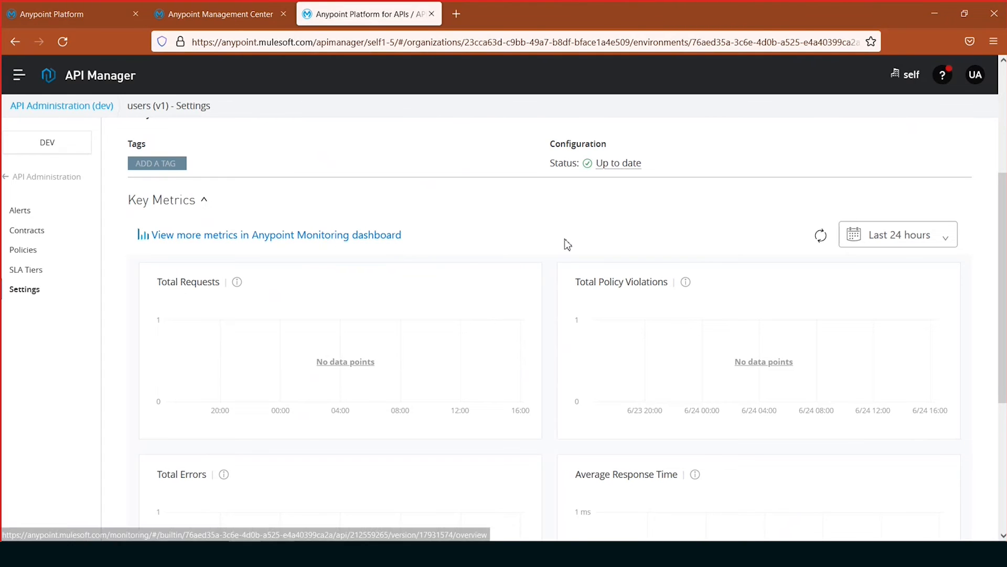
{"action": "scroll", "coordinate": [546, 326], "scroll_direction": "down", "scroll_amount": 5}
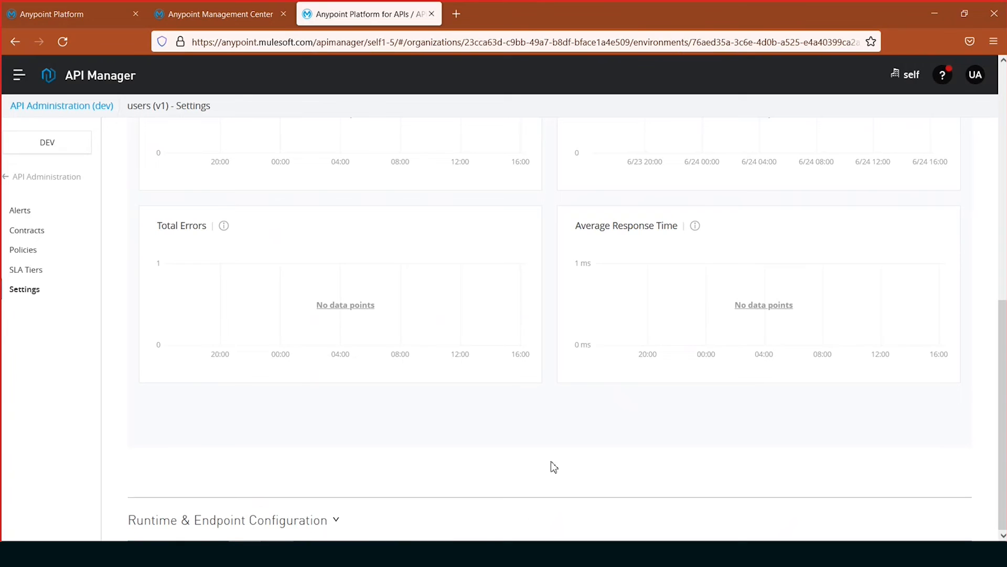
{"action": "scroll", "coordinate": [554, 464], "scroll_direction": "up", "scroll_amount": 5}
{"action": "scroll", "coordinate": [555, 464], "scroll_direction": "up", "scroll_amount": 3}
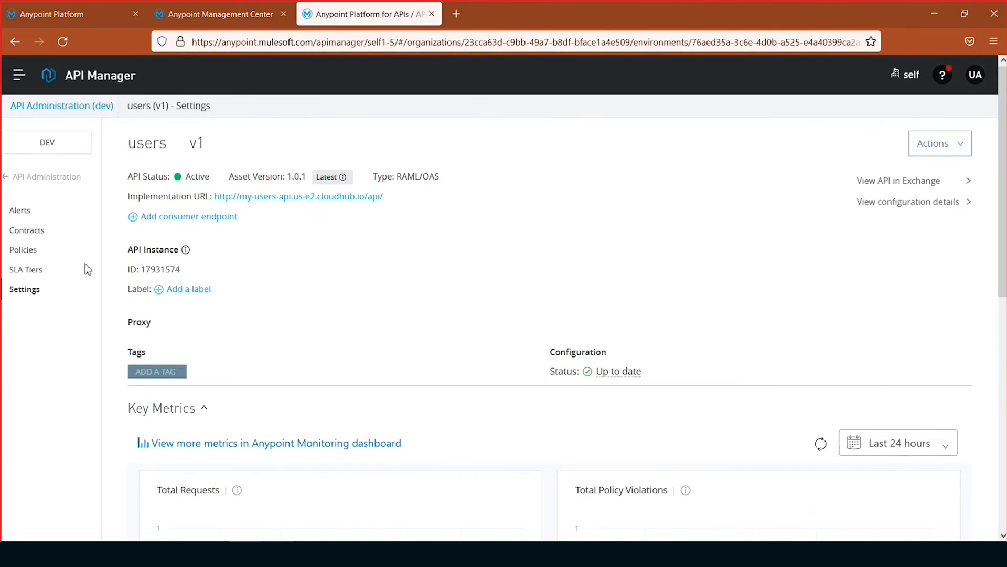
- Start adding an API-level policy to the users API and choose Basic Authentication - Simple from the Security category
{"action": "left_click", "coordinate": [24, 254]}
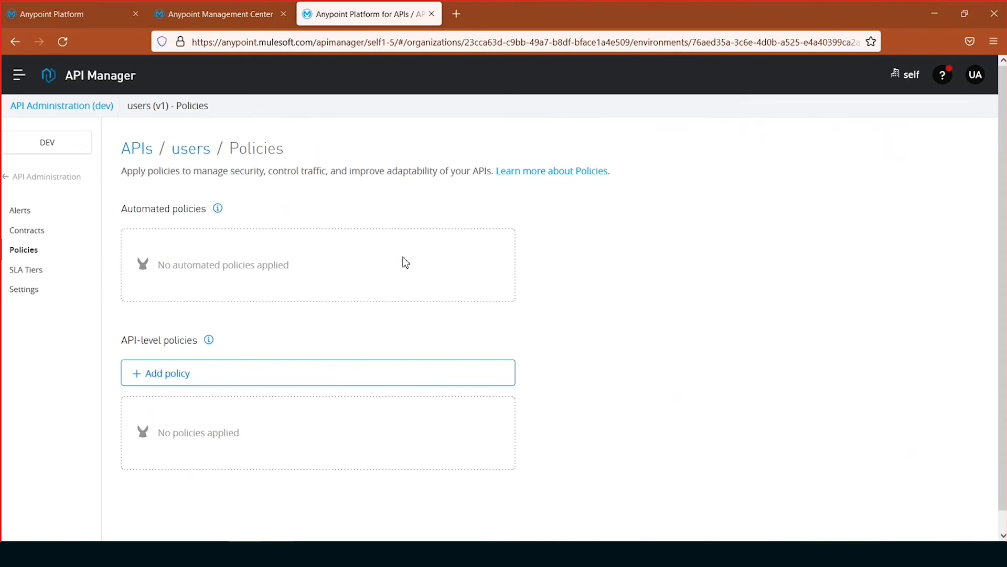
{"action": "scroll", "coordinate": [738, 344], "scroll_direction": "down", "scroll_amount": 1}
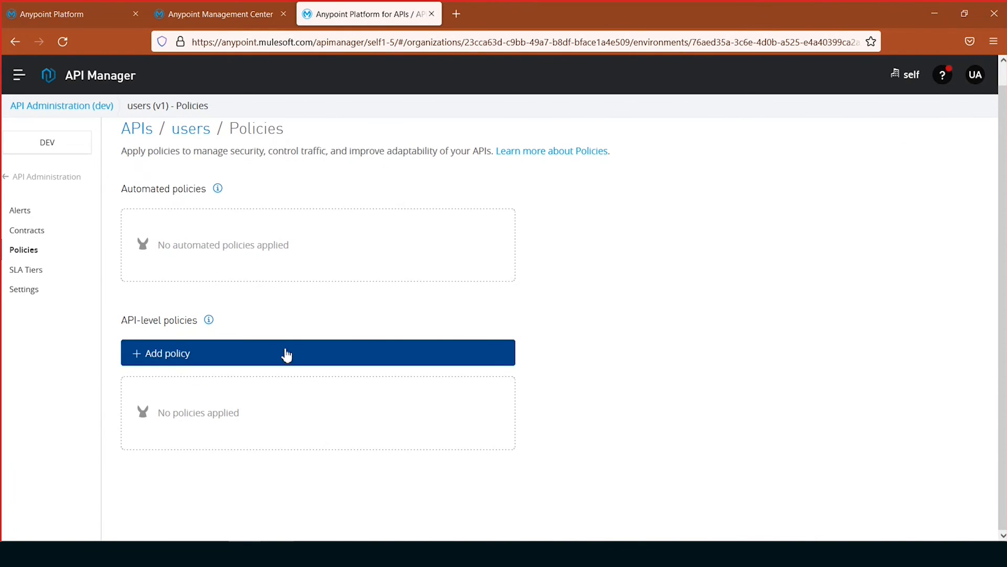
{"action": "left_click", "coordinate": [167, 357]}
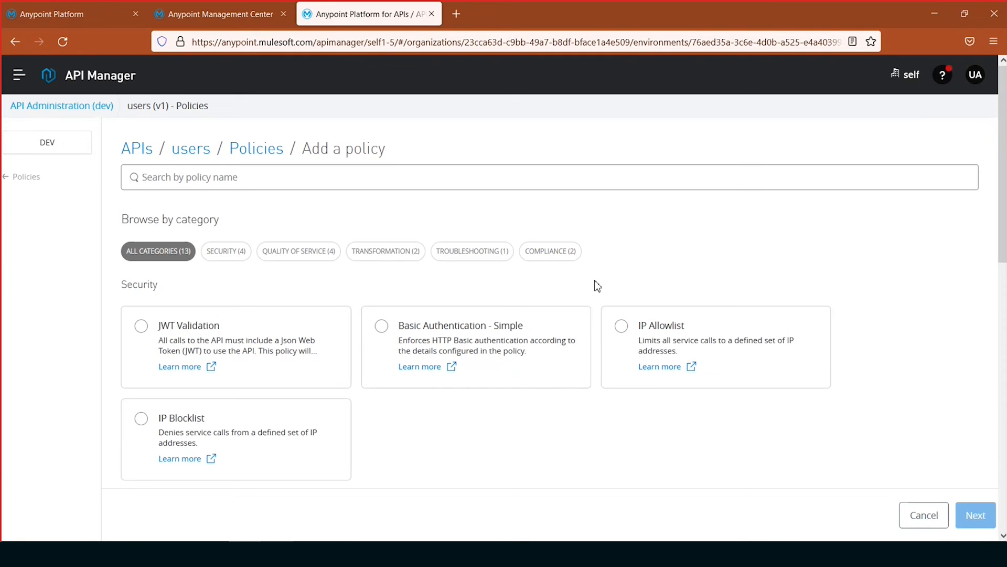
{"action": "left_click", "coordinate": [231, 256]}
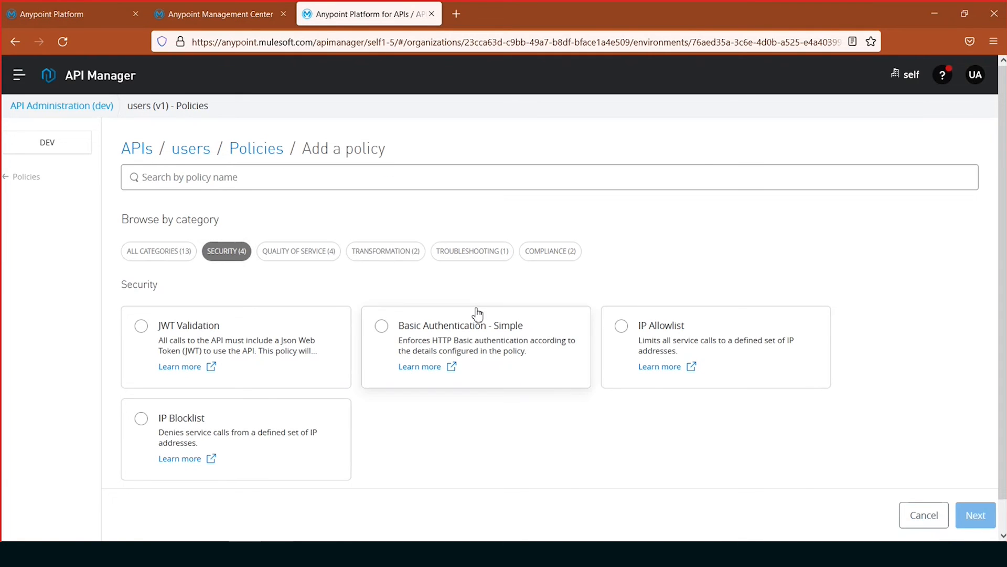
{"action": "left_click", "coordinate": [492, 347]}
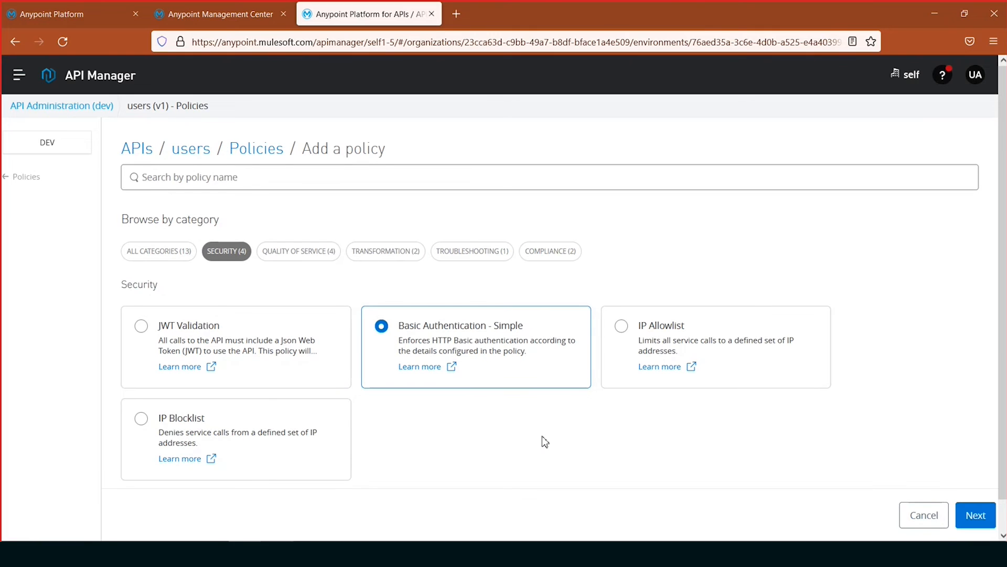
{"action": "left_click", "coordinate": [975, 515]}
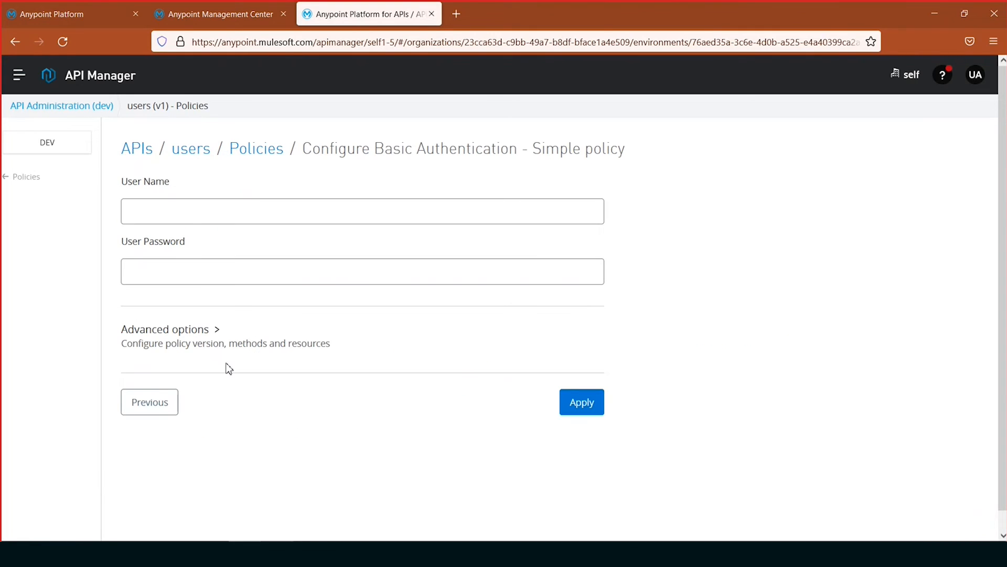
- Set the policy's User Name to admin, enter the User Password, and apply the Basic Authentication - Simple policy
{"action": "left_click", "coordinate": [262, 215]}
{"action": "key", "text": "Tab"}
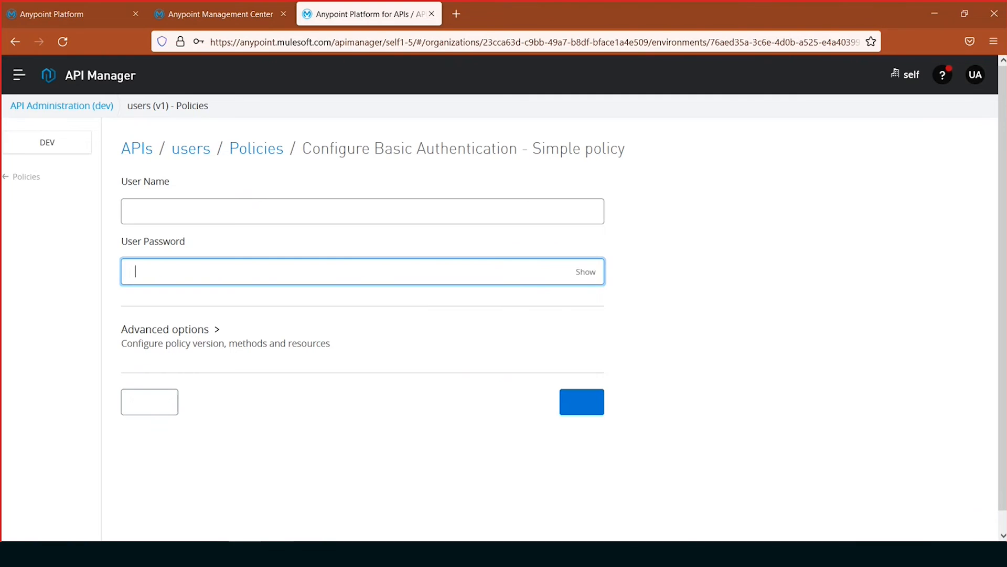
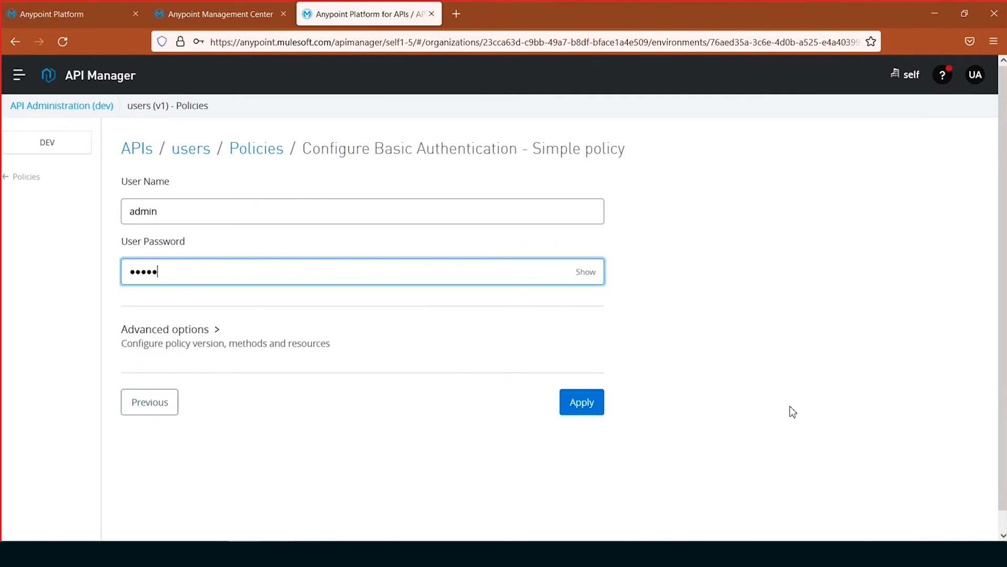
{"action": "left_click", "coordinate": [574, 410]}
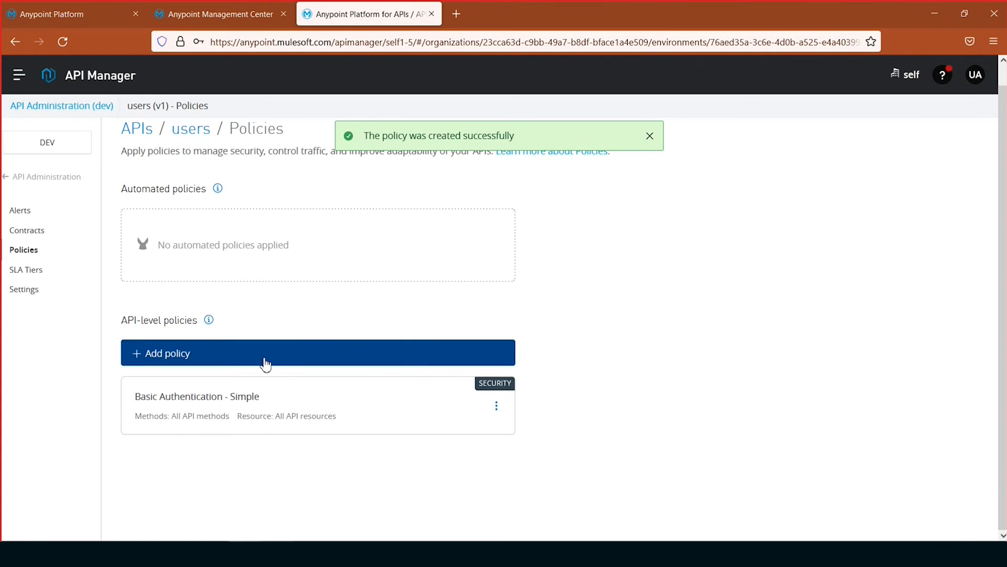
- Start adding another API-level policy to the users API and choose Rate Limiting from the Quality of Service category
{"action": "left_click", "coordinate": [261, 361]}
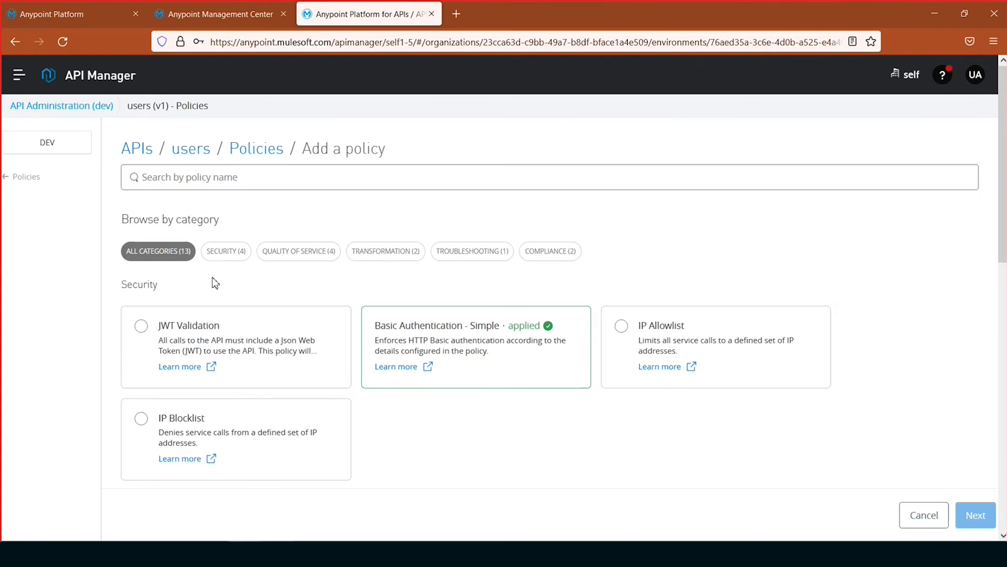
{"action": "left_click", "coordinate": [317, 254]}
{"action": "left_click", "coordinate": [276, 436]}
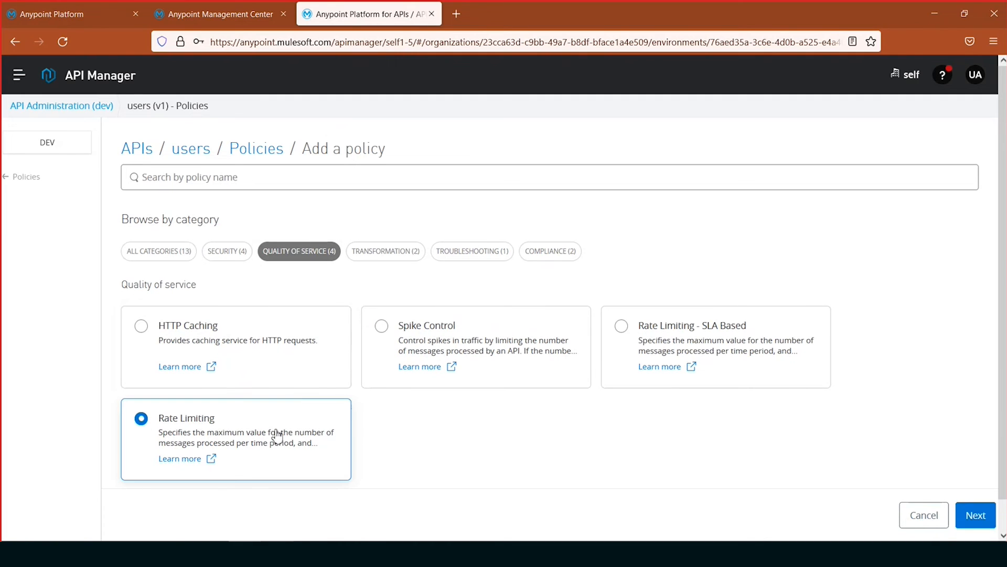
{"action": "left_click", "coordinate": [981, 516]}
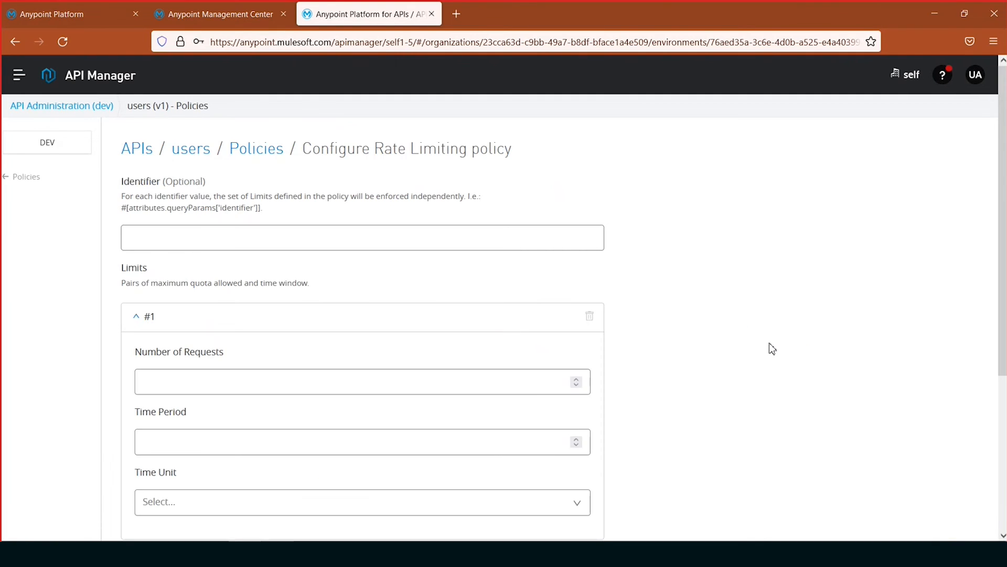
- Limit requests to 5 per 1 Minute, enable Expose Headers, and apply the Rate Limiting policy
{"action": "scroll", "coordinate": [306, 198], "scroll_direction": "down", "scroll_amount": 4}
{"action": "left_click", "coordinate": [305, 182]}
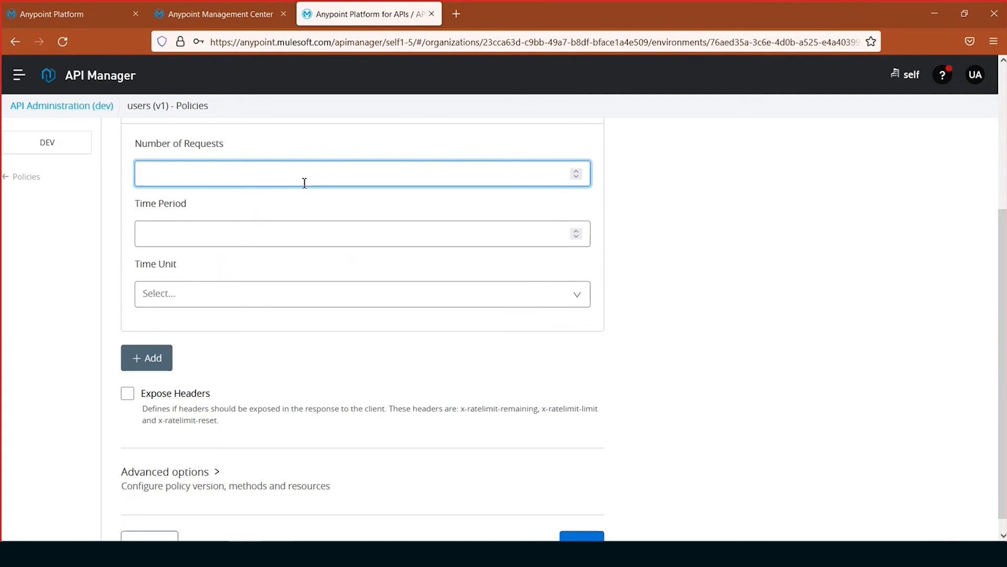
{"action": "type", "text": "5"}
{"action": "left_click", "coordinate": [247, 242]}
{"action": "type", "text": "1"}
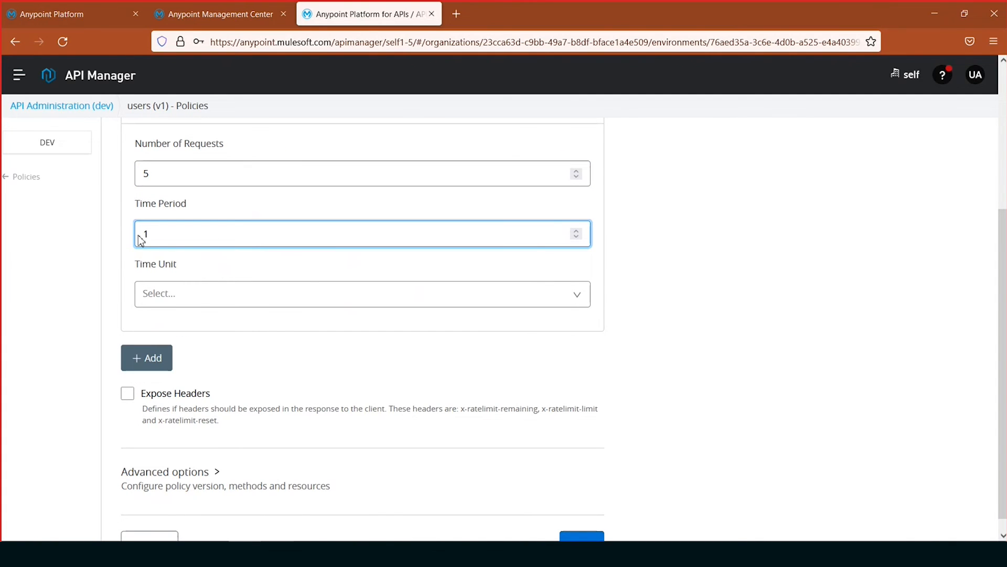
{"action": "left_click", "coordinate": [326, 295]}
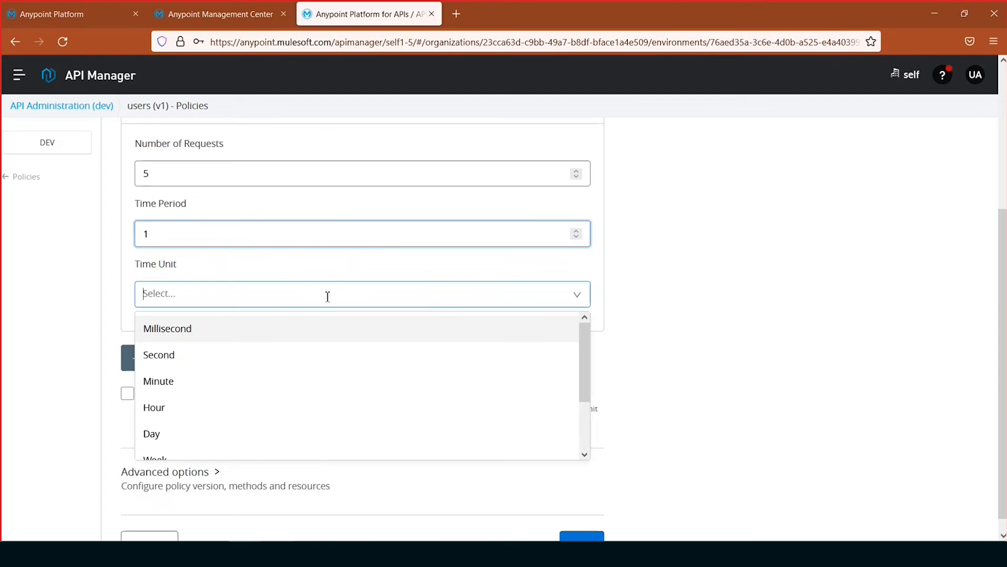
{"action": "left_click", "coordinate": [168, 381]}
{"action": "scroll", "coordinate": [723, 373], "scroll_direction": "down", "scroll_amount": 1}
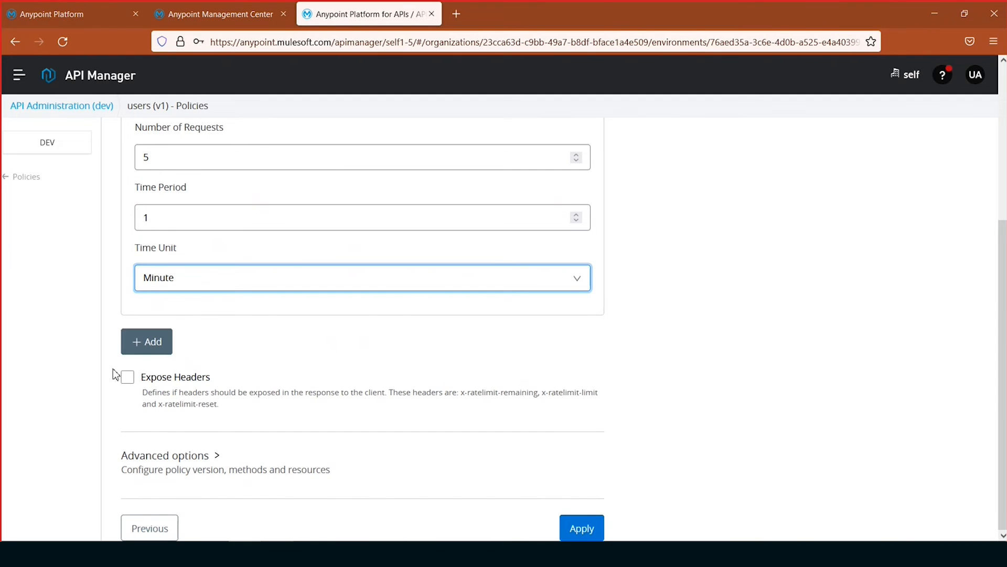
{"action": "left_click", "coordinate": [128, 377]}
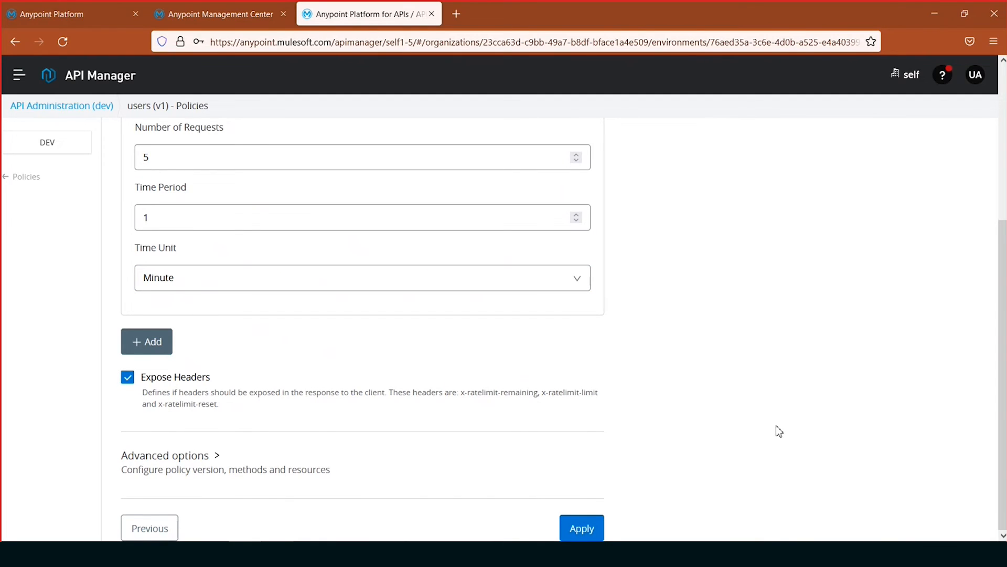
{"action": "left_click", "coordinate": [580, 530]}
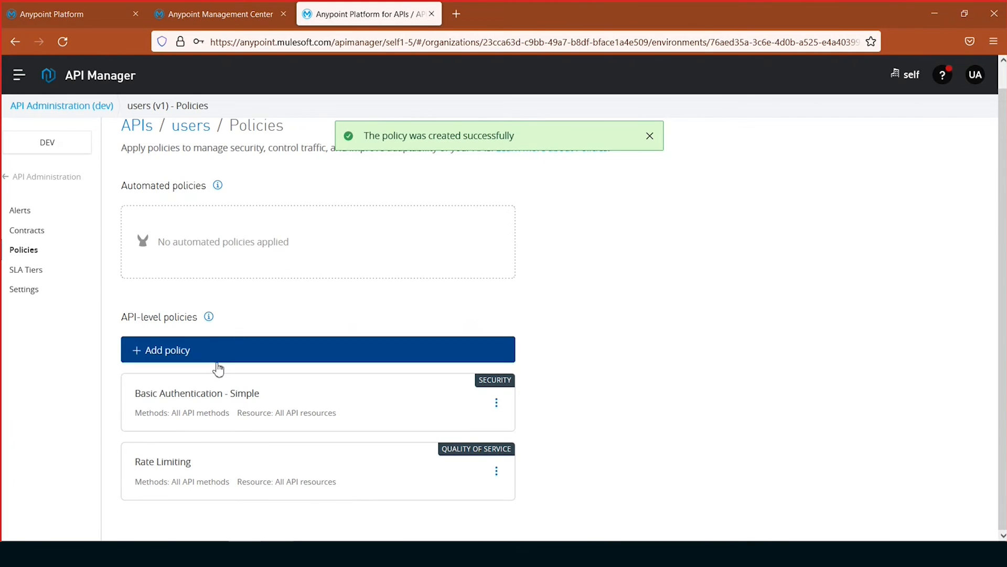
- Add the Client ID Enforcement policy from the Compliance category and apply it with the default Custom Expression credentials origin
{"action": "left_click", "coordinate": [217, 360]}
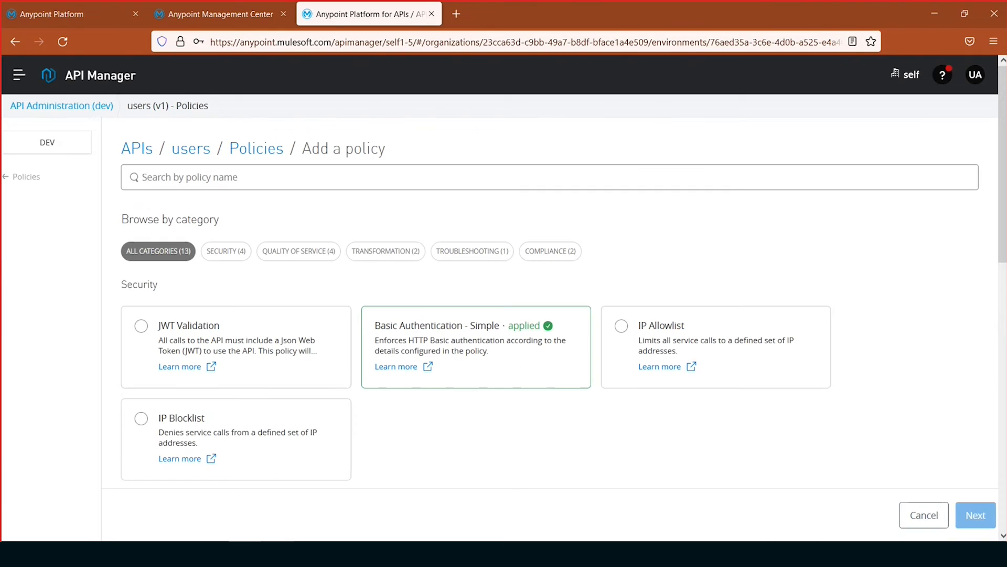
{"action": "left_click", "coordinate": [561, 251]}
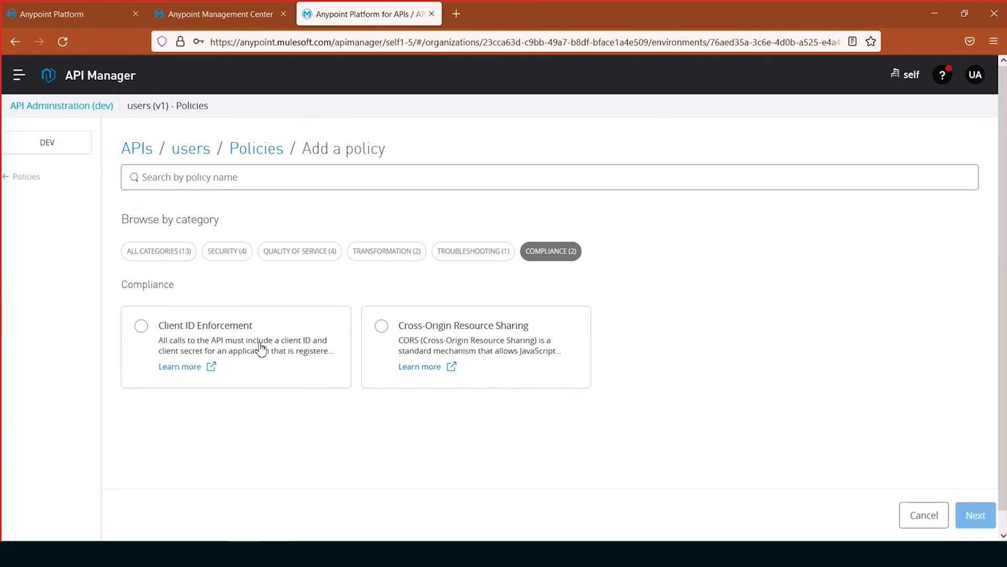
{"action": "left_click", "coordinate": [236, 332]}
{"action": "left_click", "coordinate": [967, 520]}
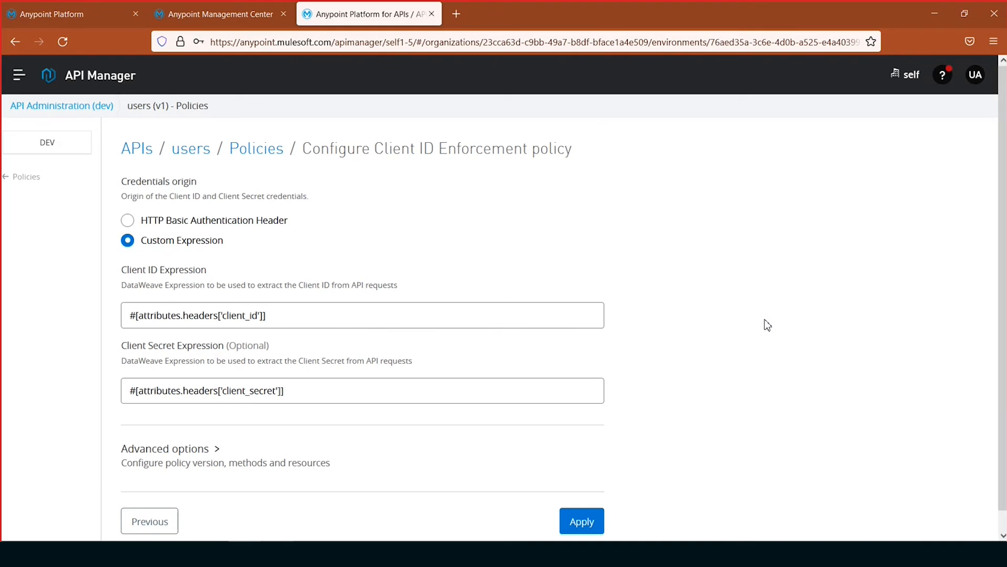
{"action": "scroll", "coordinate": [767, 321], "scroll_direction": "down", "scroll_amount": 2}
{"action": "left_click", "coordinate": [588, 497]}
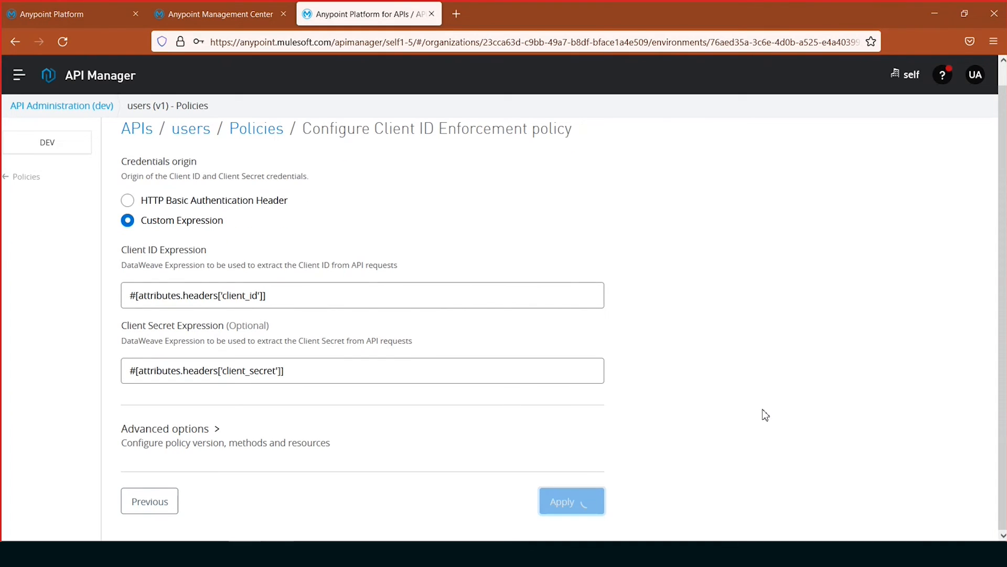
{"action": "scroll", "coordinate": [720, 406], "scroll_direction": "down", "scroll_amount": 3}
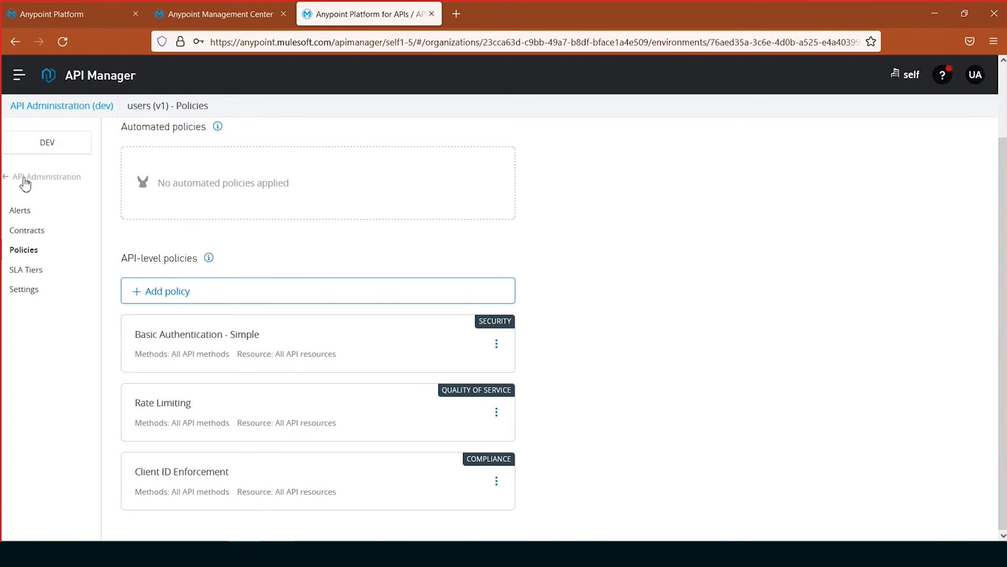
- Go to the users API's settings and open the API's Exchange page in a separate browser tab
{"action": "left_click", "coordinate": [25, 289]}
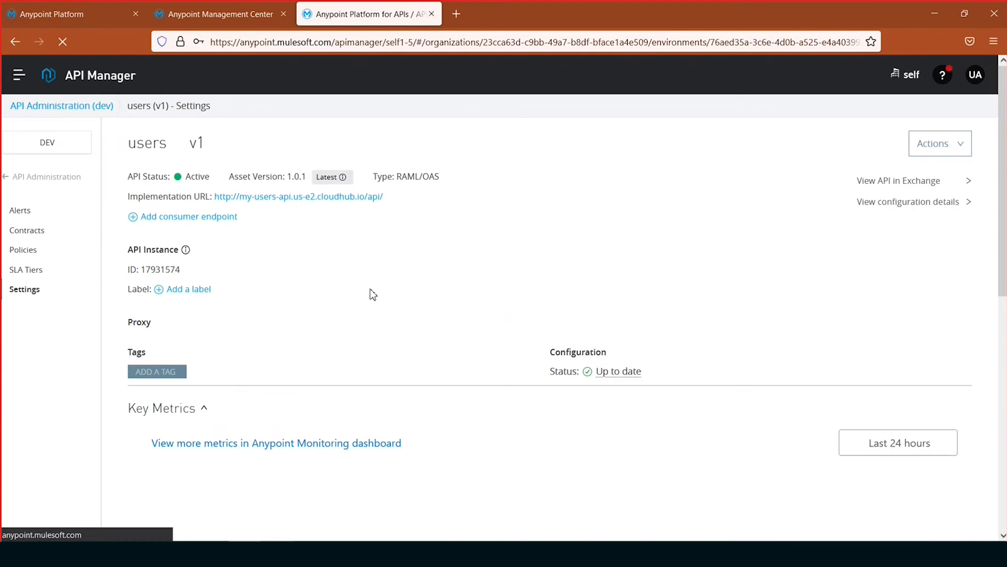
{"action": "middle_click", "coordinate": [898, 180]}
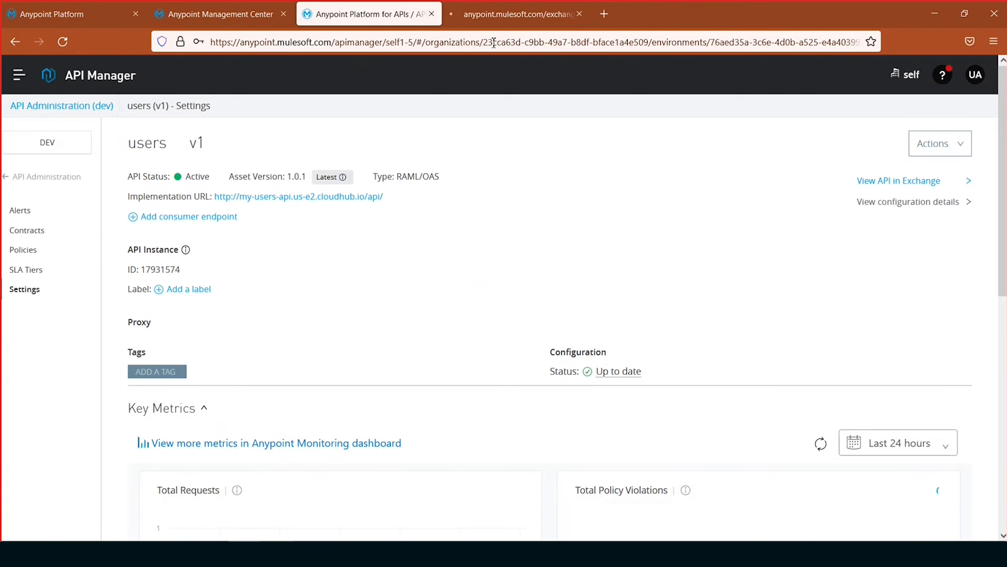
{"action": "left_click", "coordinate": [490, 11]}
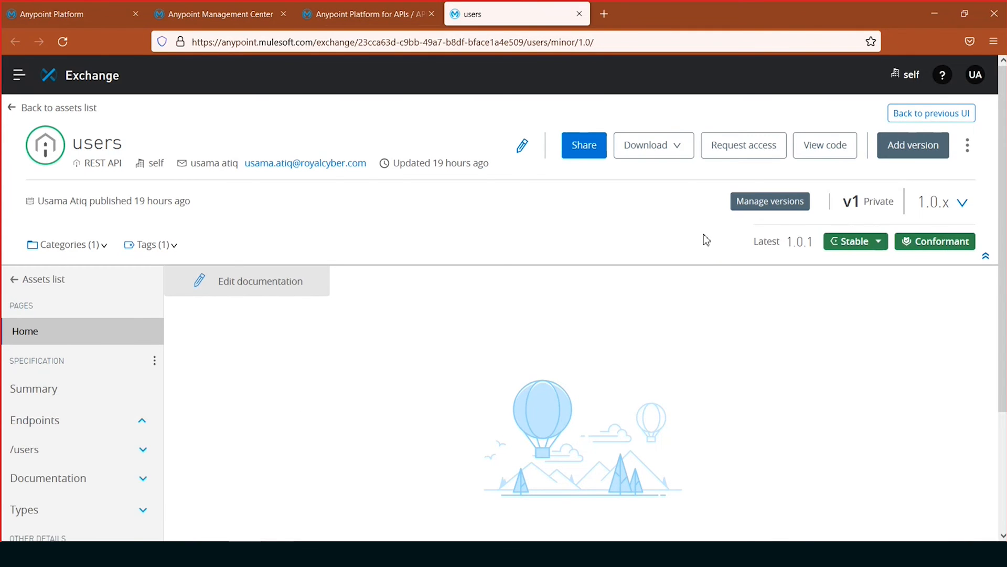
- Start an access request for the users API's v1 instance in dev and begin creating a new application for it
{"action": "left_click", "coordinate": [763, 149]}
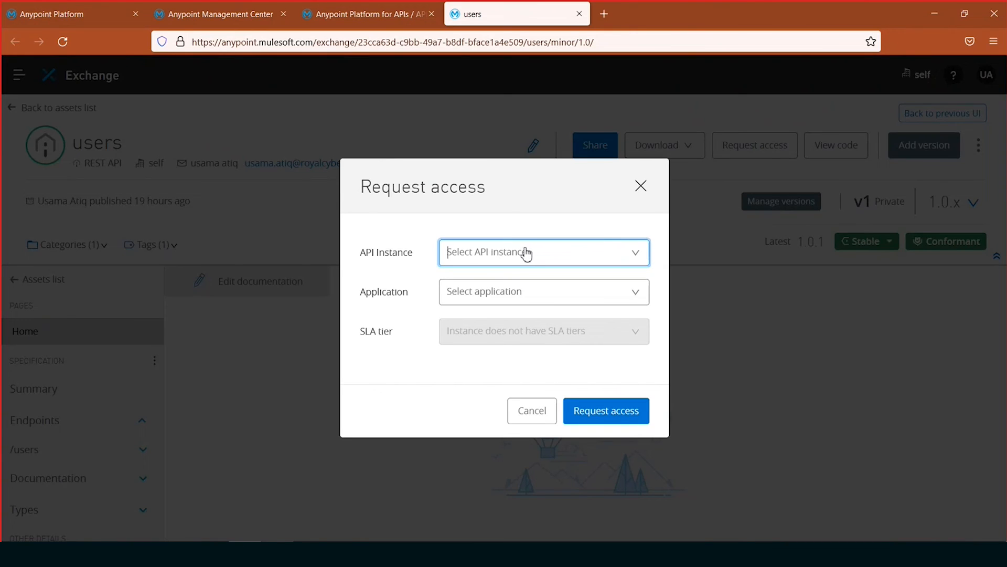
{"action": "left_click", "coordinate": [523, 253]}
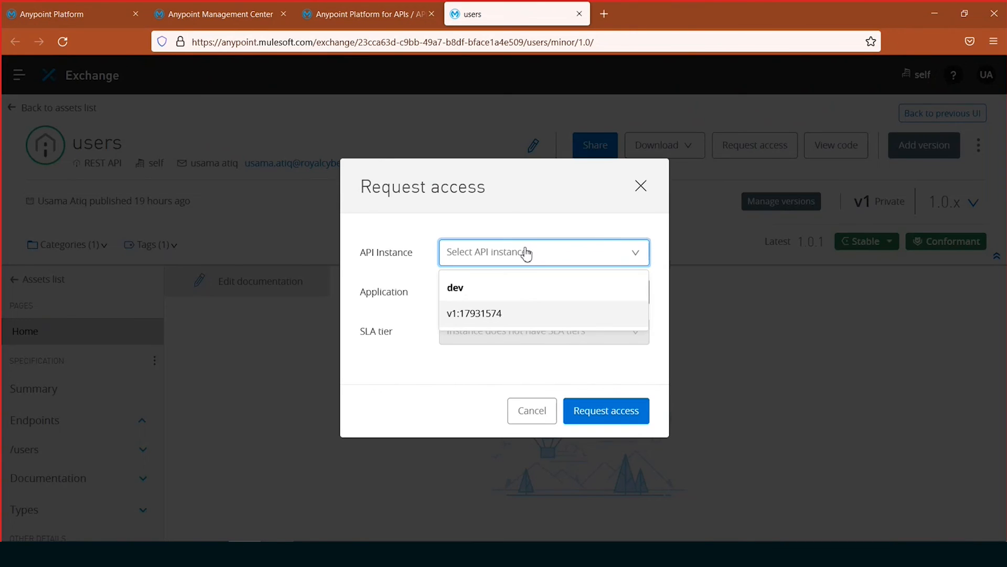
{"action": "left_click", "coordinate": [478, 315]}
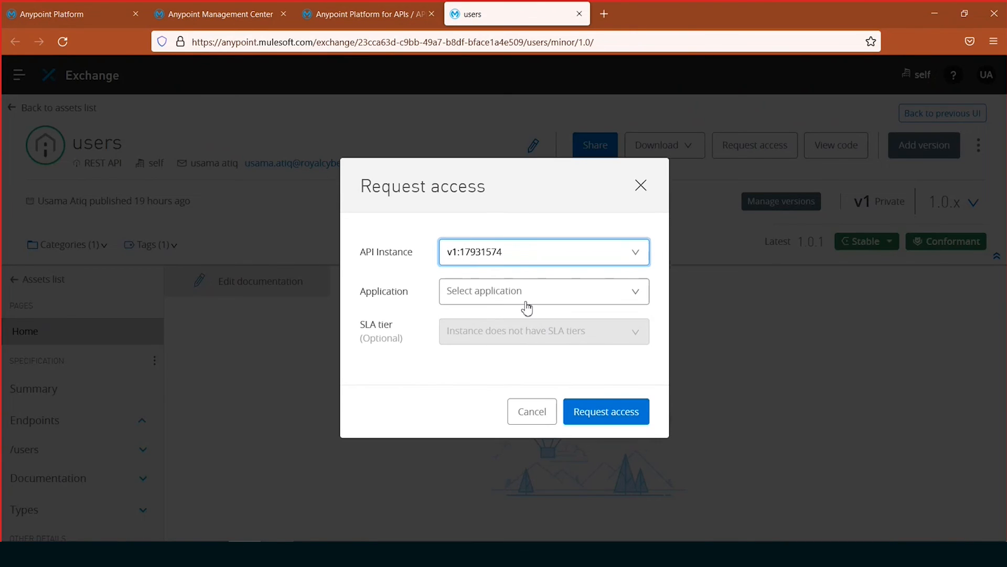
{"action": "left_click", "coordinate": [526, 302]}
{"action": "left_click", "coordinate": [515, 358]}
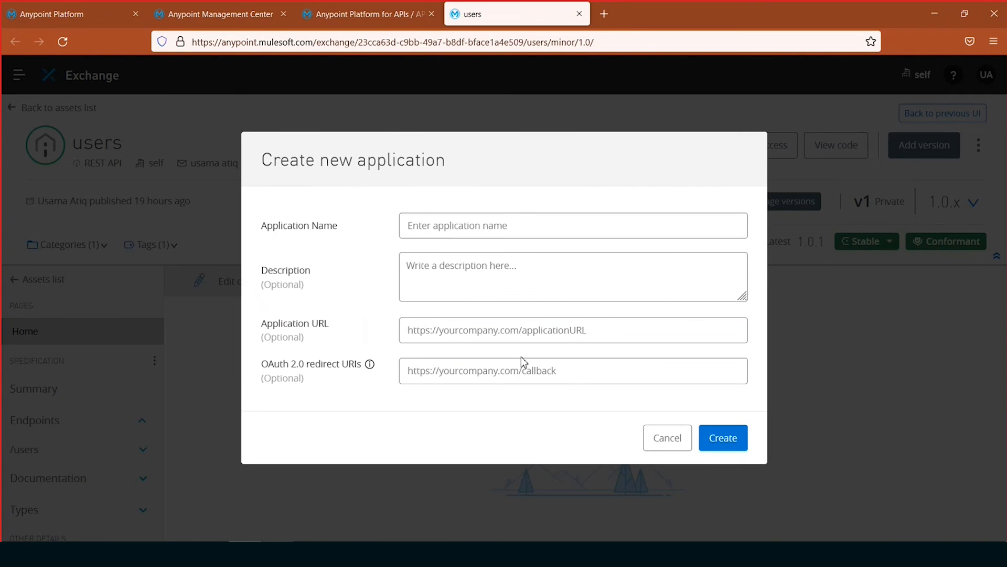
- Create the application as "Client app: demo-mule-flexgateway" and submit the API access request with it
{"action": "left_click", "coordinate": [430, 229]}
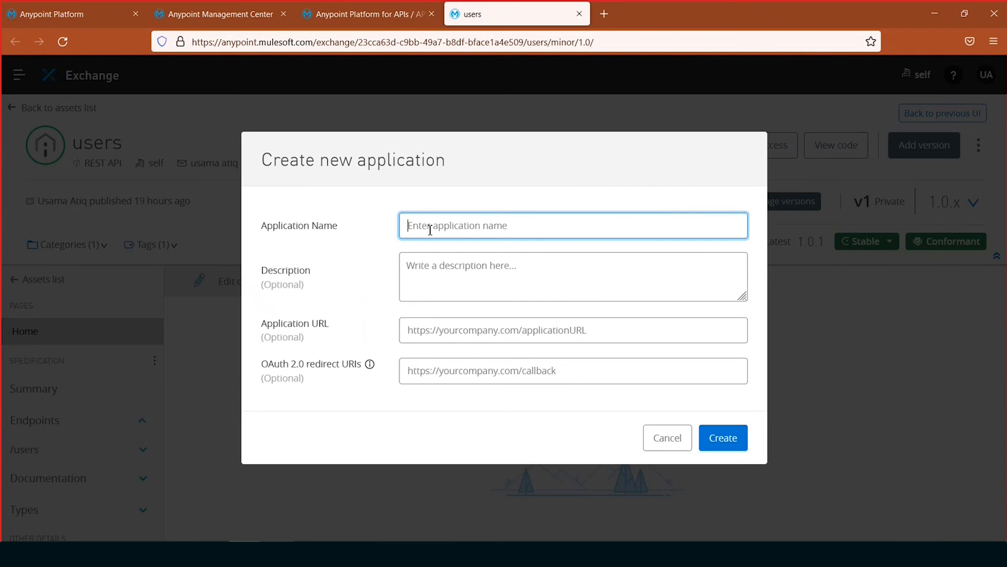
{"action": "type", "text": "Client app: mule"}
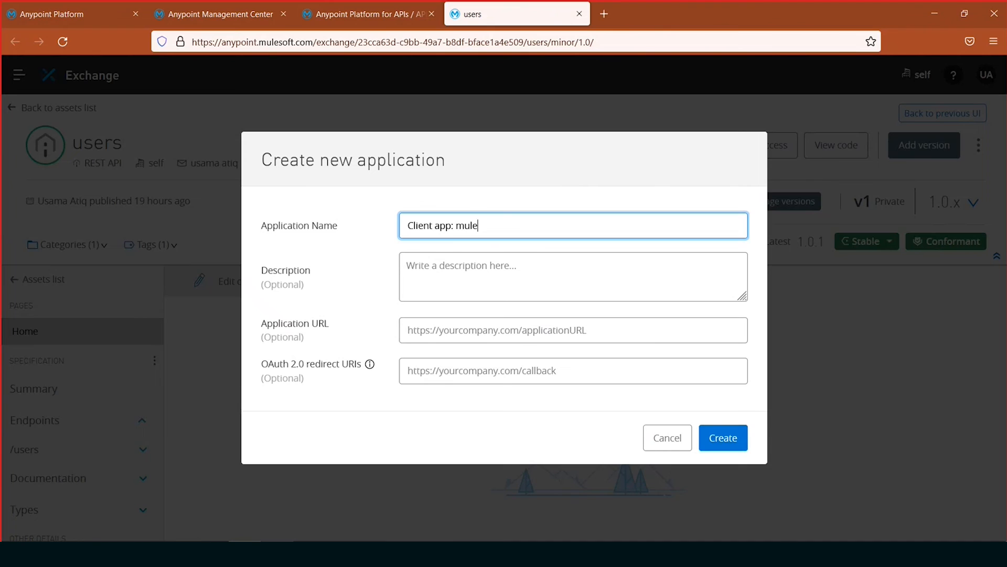
{"action": "key", "text": "BackSpace"}
{"action": "key", "text": "BackSpace"}
{"action": "key", "text": "BackSpace"}
{"action": "key", "text": "BackSpace"}
{"action": "type", "text": "demo-mule-flexgateway"}
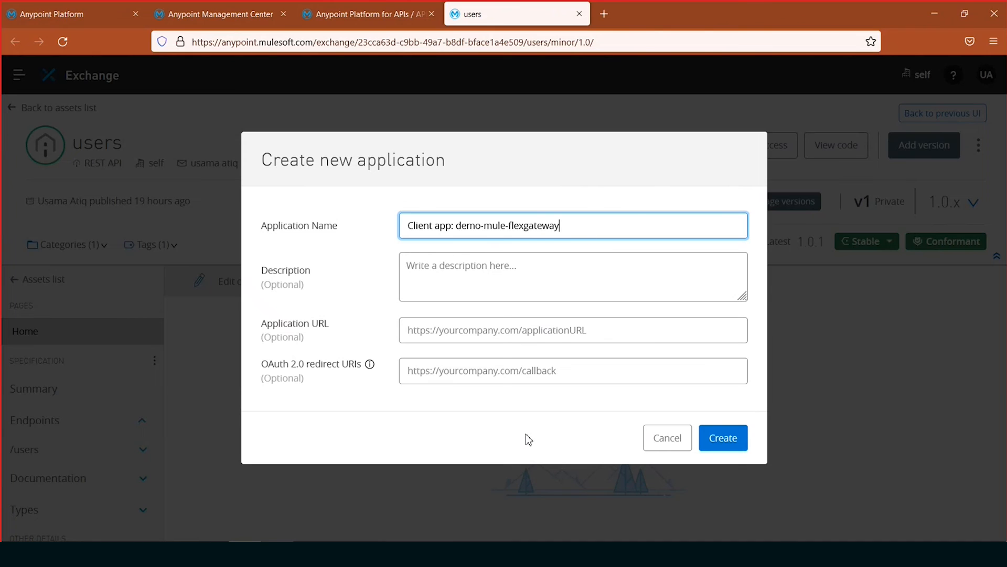
{"action": "left_click", "coordinate": [731, 442]}
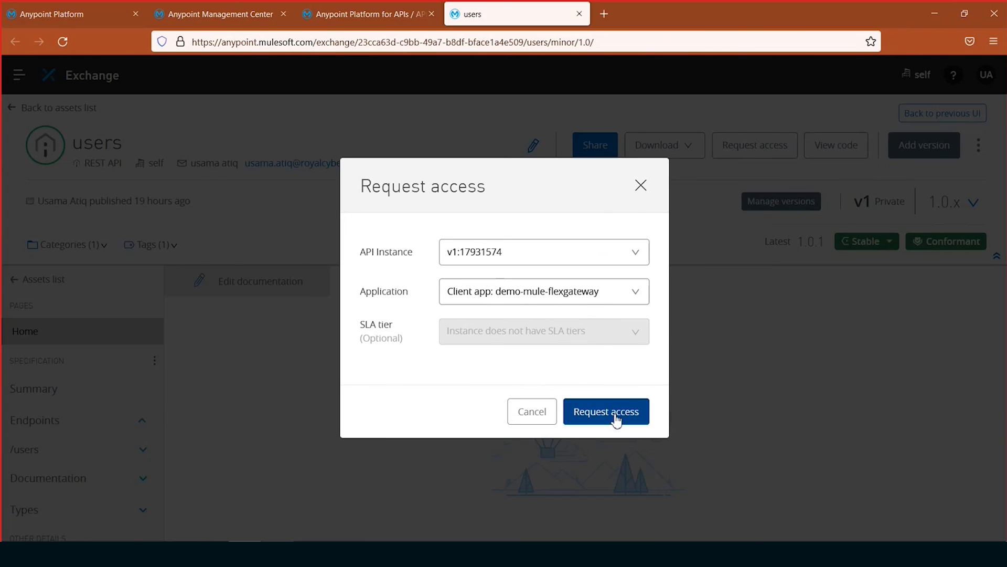
{"action": "left_click", "coordinate": [617, 420]}
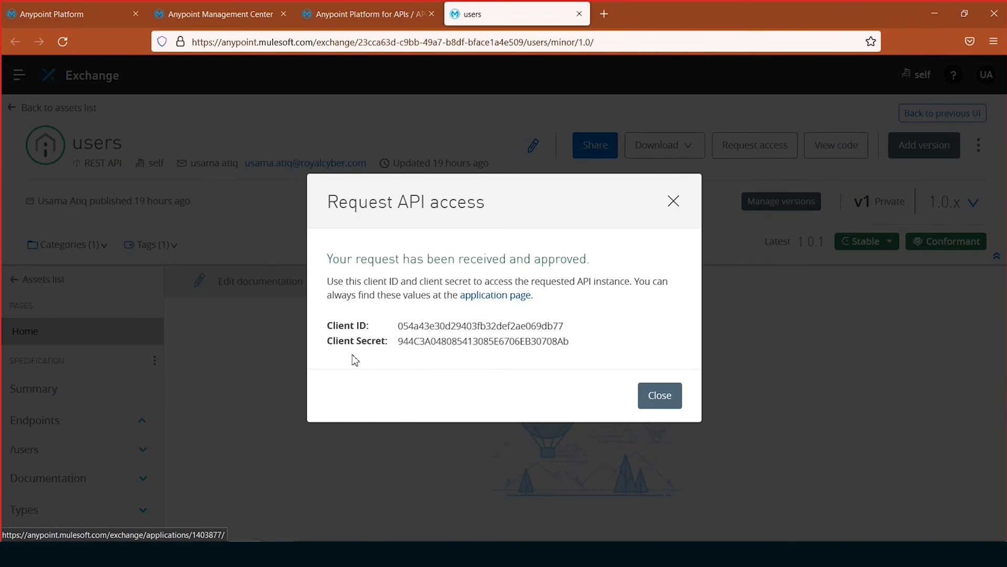
- Copy the granted Client ID and replace the old client_id value in the Notepad++ notes with it
{"action": "double_click", "coordinate": [512, 331]}
{"action": "key", "text": "ctrl+c"}
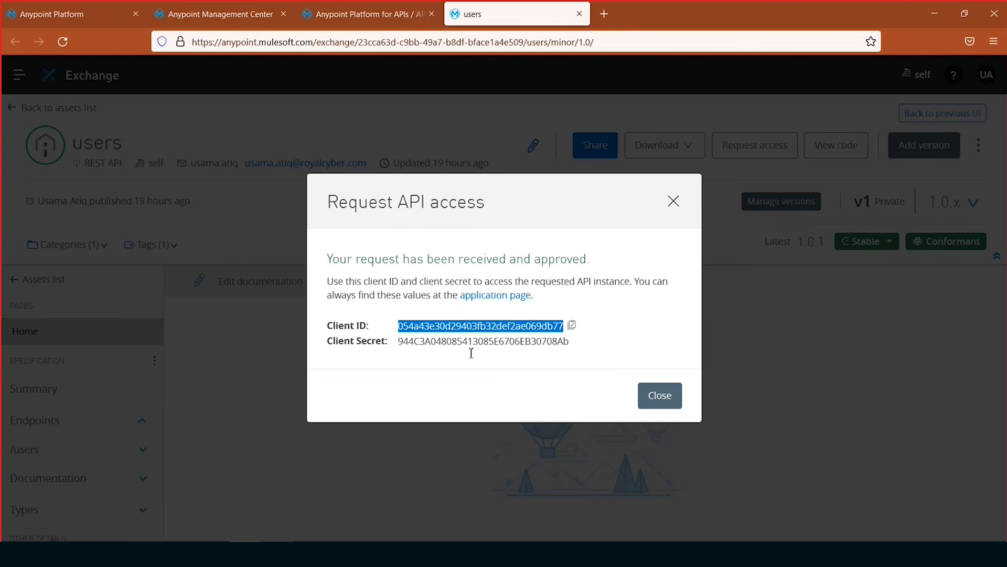
{"action": "key", "text": "alt+Tab"}
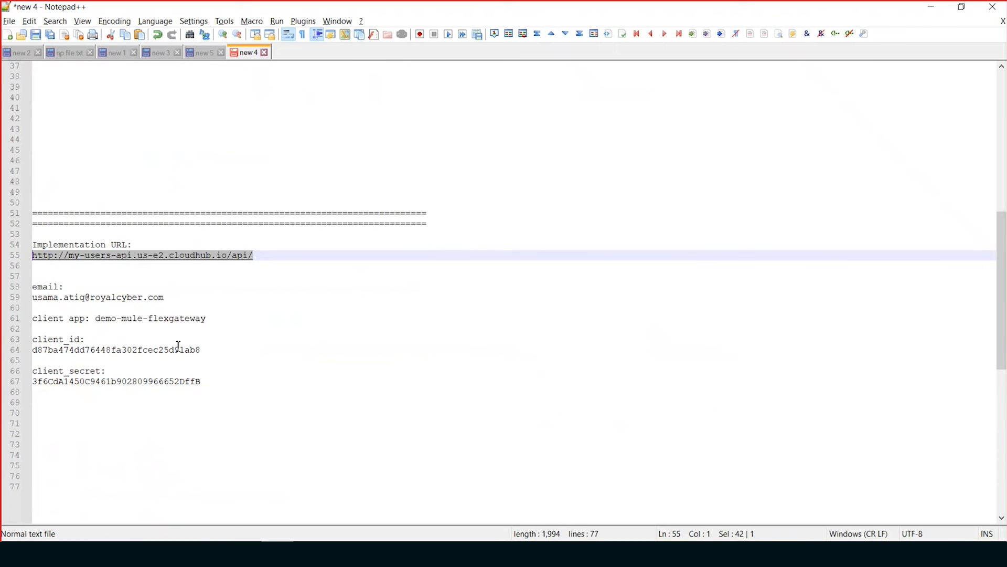
{"action": "double_click", "coordinate": [178, 351]}
{"action": "key", "text": "ctrl+v"}
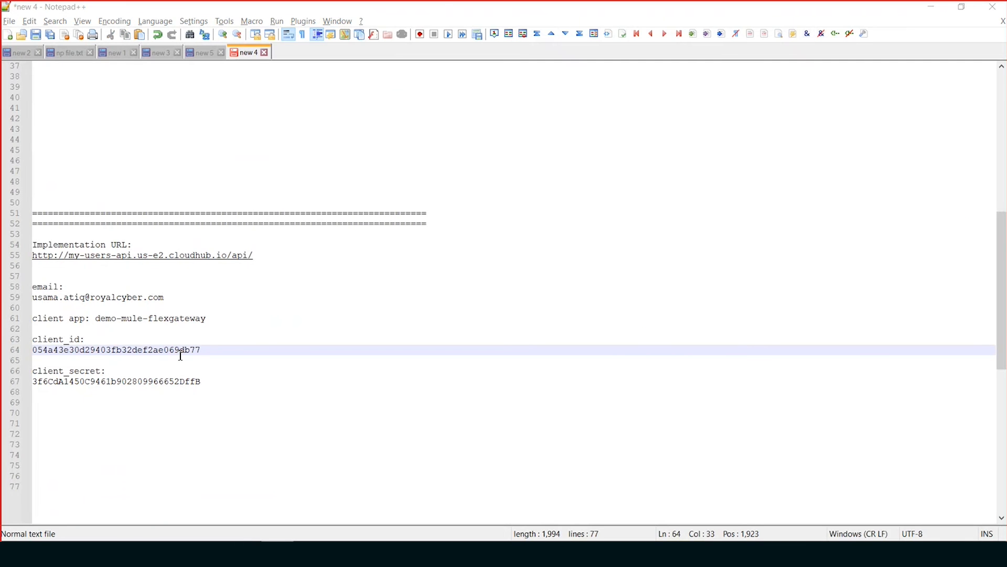
- Replace the client_secret value in the Notepad++ notes with the granted Client Secret, and close the access confirmation in the browser
{"action": "key", "text": "alt+Tab"}
{"action": "double_click", "coordinate": [523, 341]}
{"action": "key", "text": "ctrl+c"}
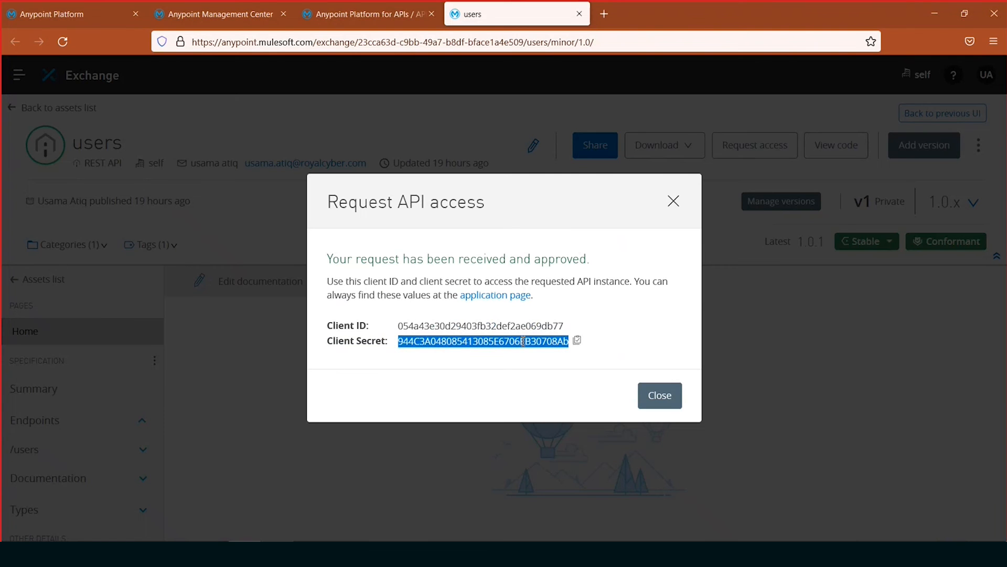
{"action": "key", "text": "alt+Tab"}
{"action": "double_click", "coordinate": [112, 383]}
{"action": "key", "text": "ctrl+v"}
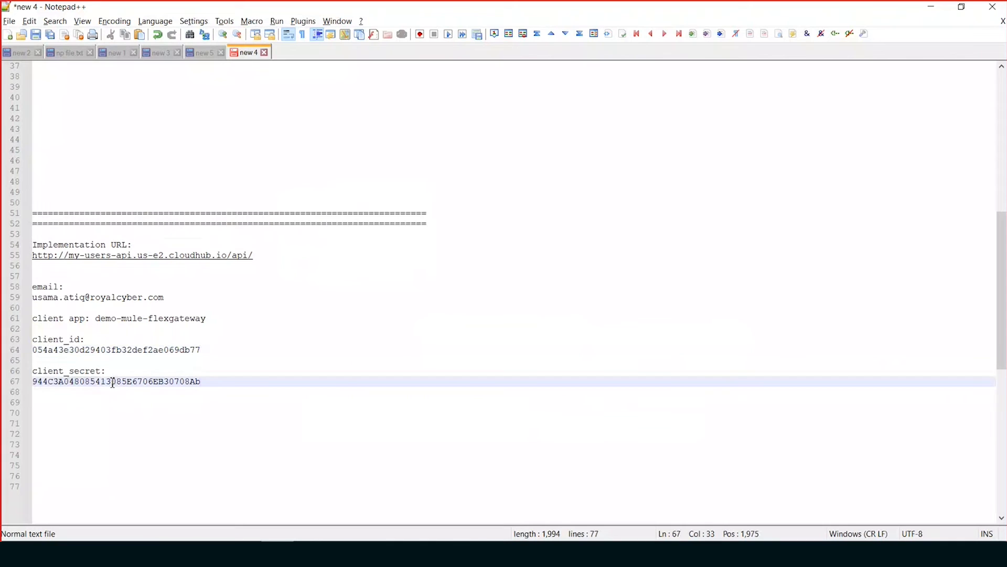
{"action": "key", "text": "alt+Tab"}
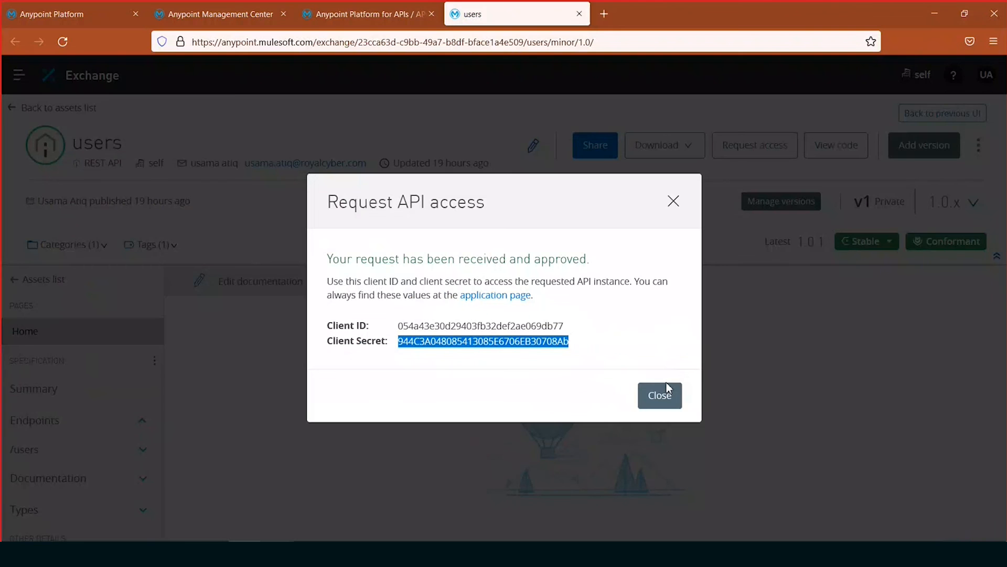
{"action": "left_click", "coordinate": [662, 396]}
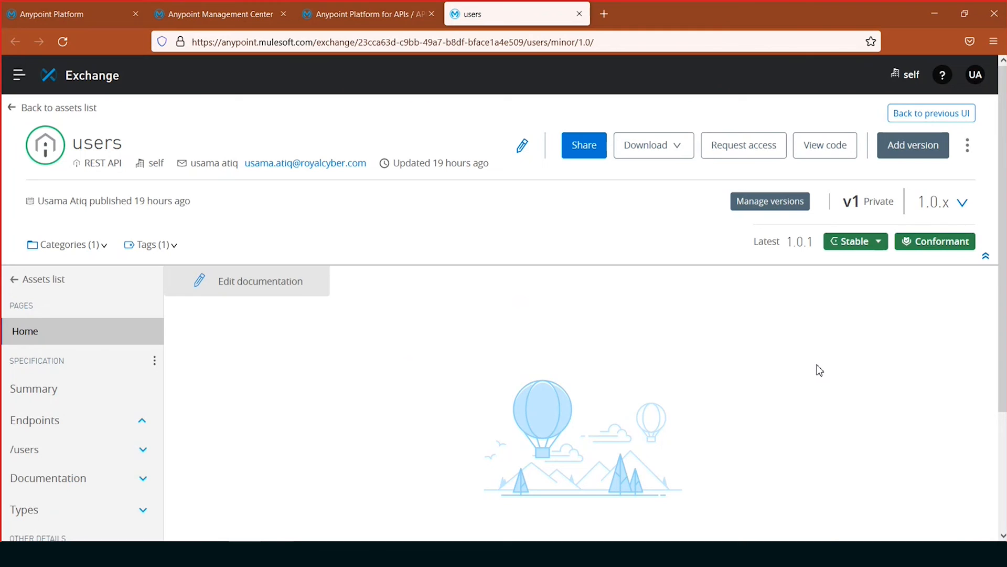
- Return to API Manager, look through the users API's settings and key metrics, and open its alerts
{"action": "left_click", "coordinate": [357, 14]}
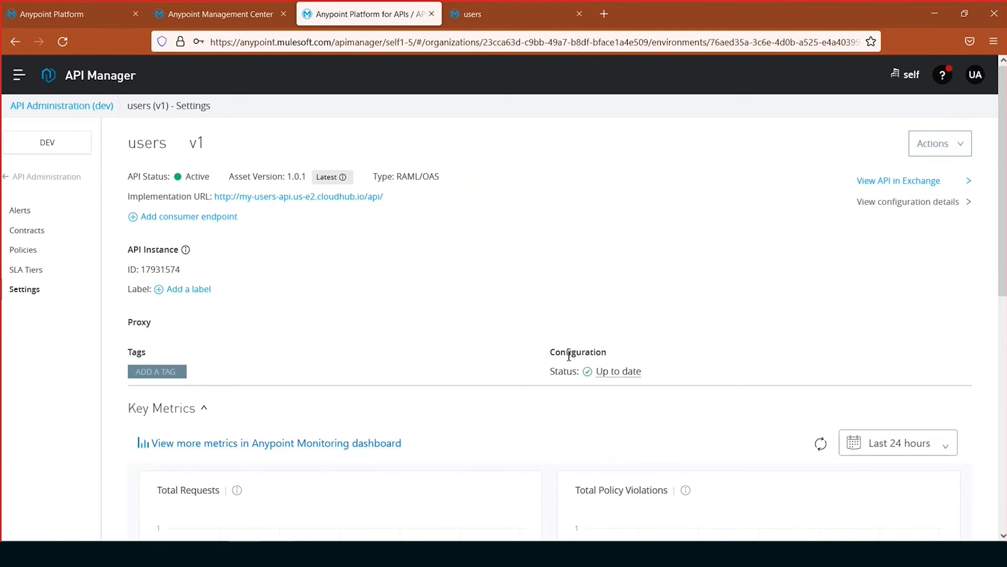
{"action": "scroll", "coordinate": [543, 362], "scroll_direction": "down", "scroll_amount": 1}
{"action": "scroll", "coordinate": [542, 389], "scroll_direction": "down", "scroll_amount": 5}
{"action": "scroll", "coordinate": [537, 443], "scroll_direction": "up", "scroll_amount": 5}
{"action": "left_click", "coordinate": [23, 215]}
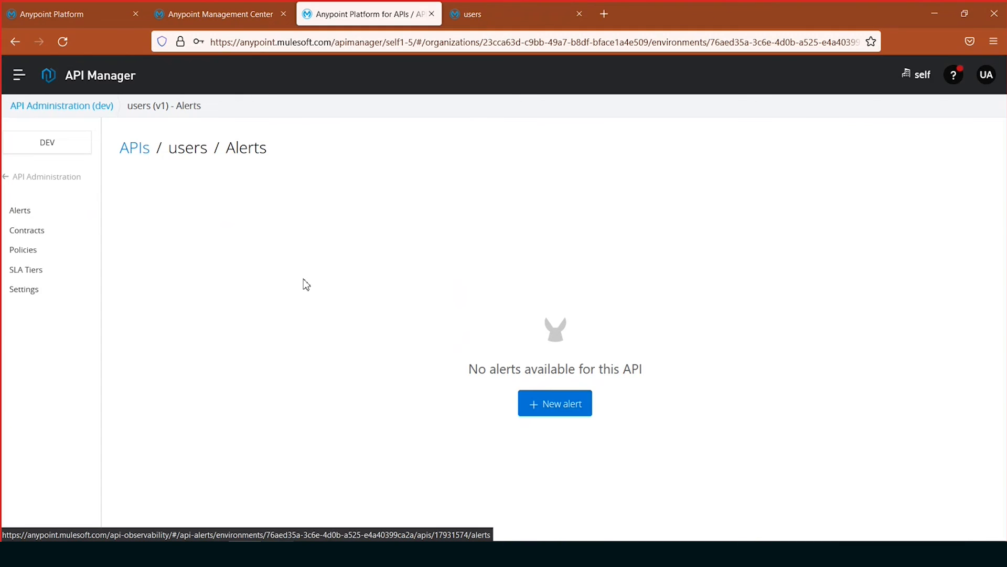
- Start a new alert for the users API, name it "demo alert" and keep its severity at Info
{"action": "left_click", "coordinate": [577, 403]}
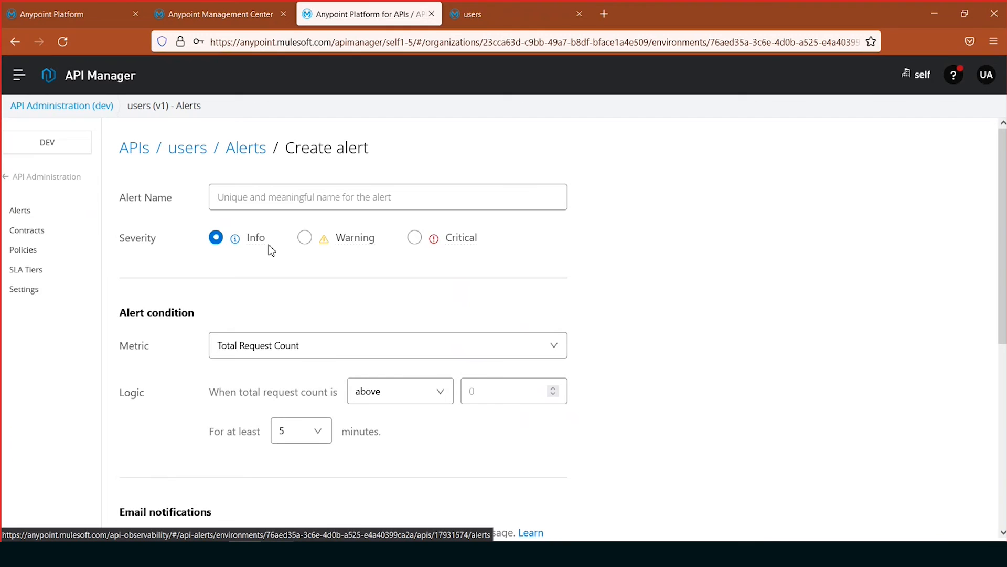
{"action": "left_click", "coordinate": [348, 196]}
{"action": "type", "text": "demo alert"}
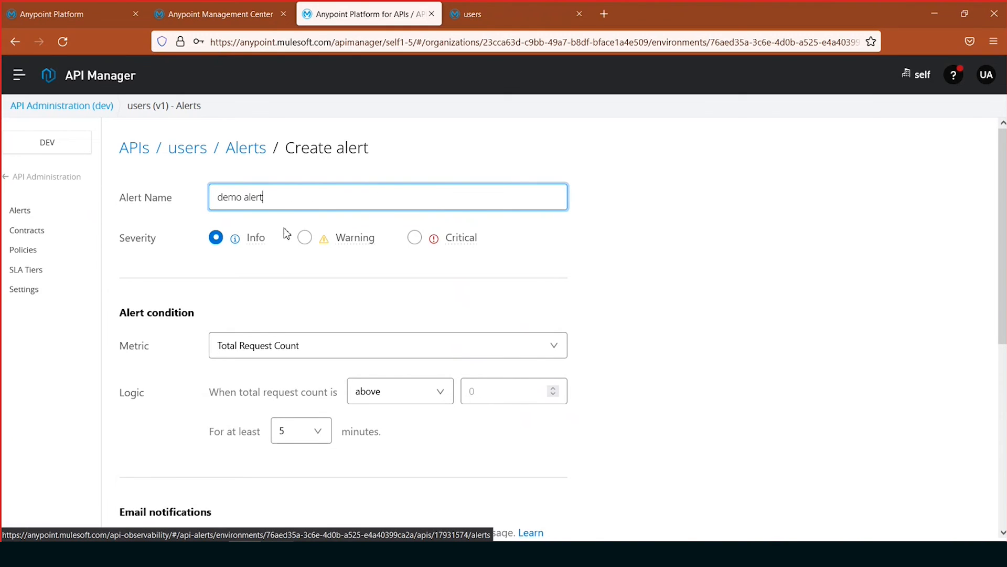
{"action": "scroll", "coordinate": [540, 235], "scroll_direction": "down", "scroll_amount": 2}
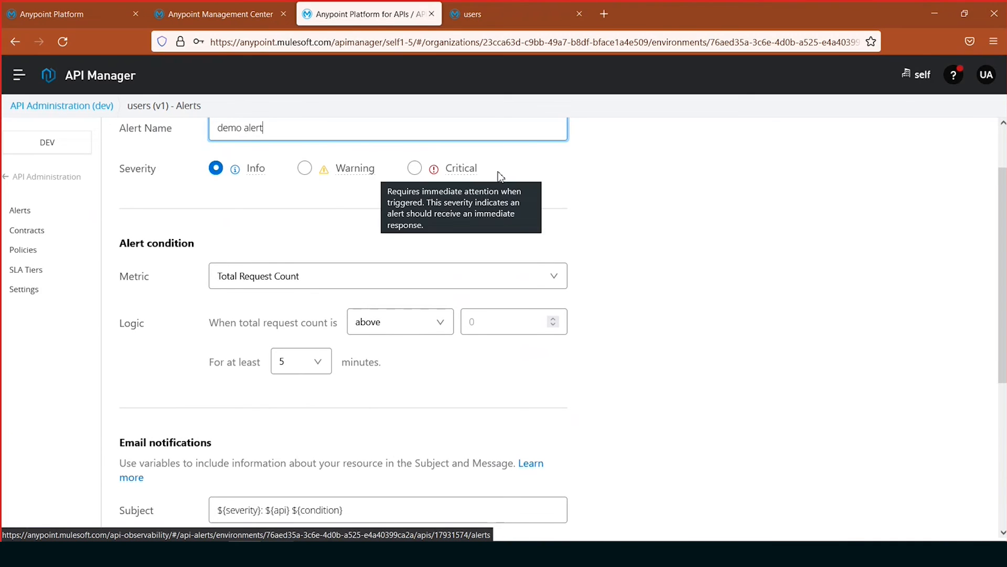
{"action": "scroll", "coordinate": [769, 252], "scroll_direction": "down", "scroll_amount": 1}
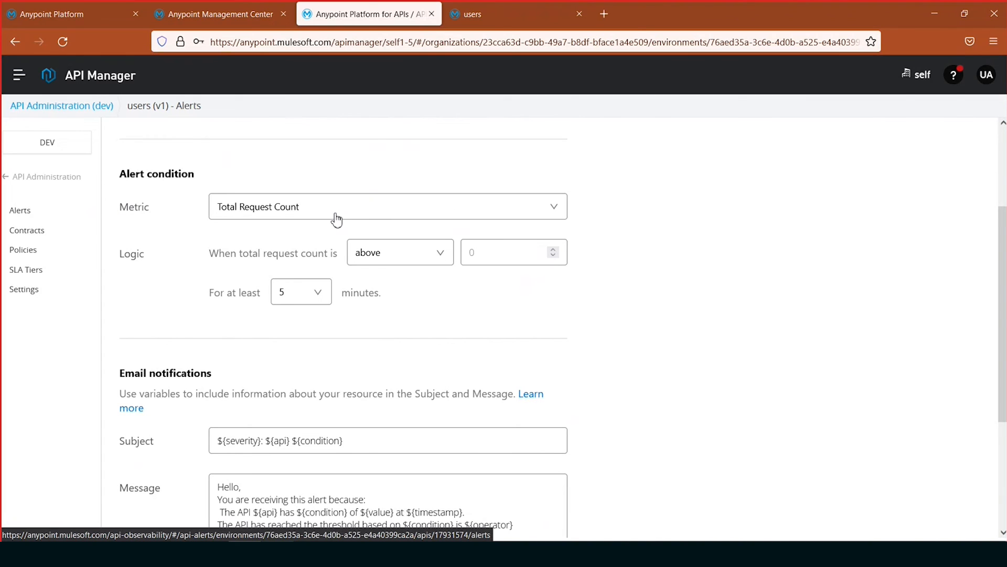
- Keep Total Request Count as the alert metric and set its condition to above 5 requests
{"action": "left_click", "coordinate": [351, 211]}
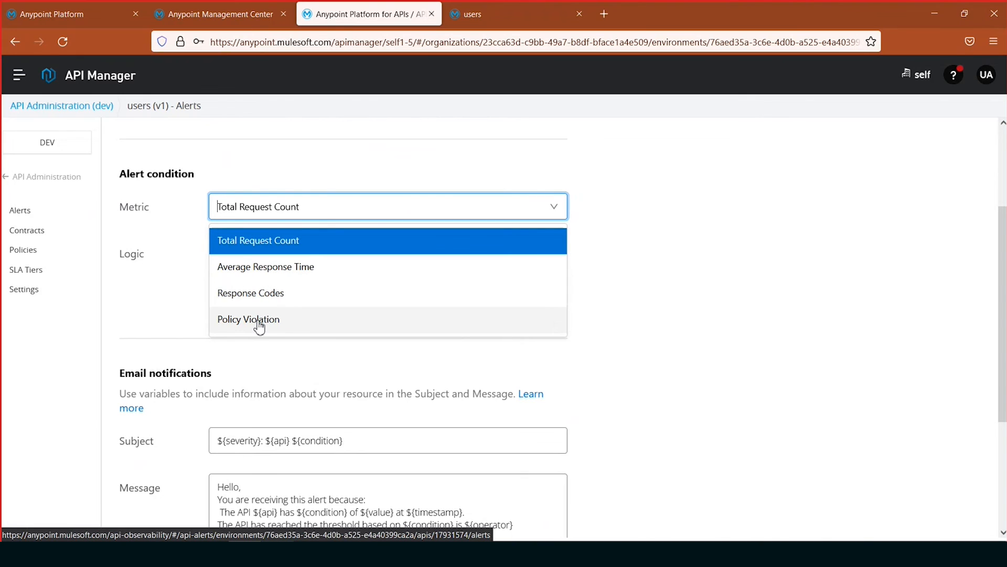
{"action": "left_click", "coordinate": [674, 250]}
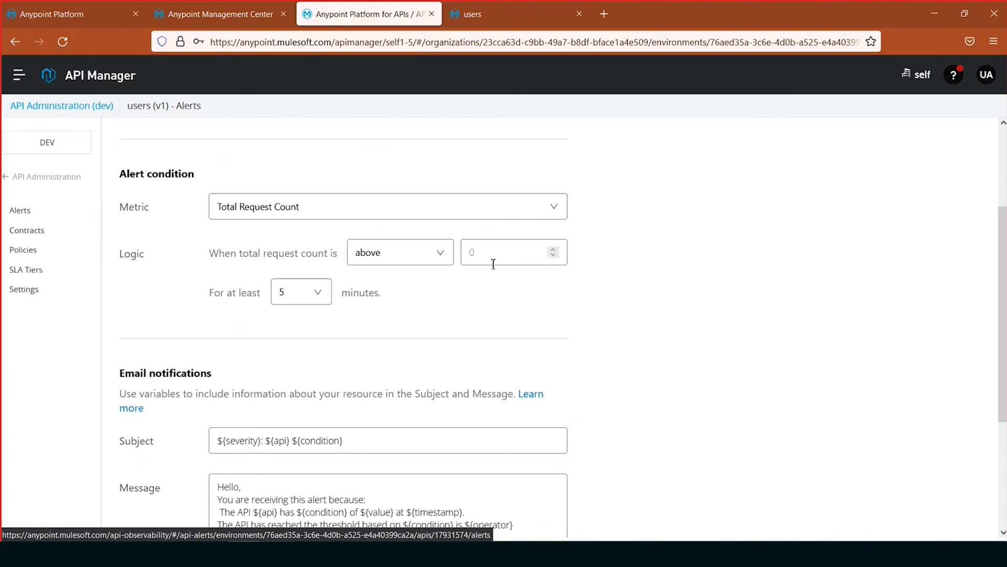
{"action": "left_click", "coordinate": [502, 256]}
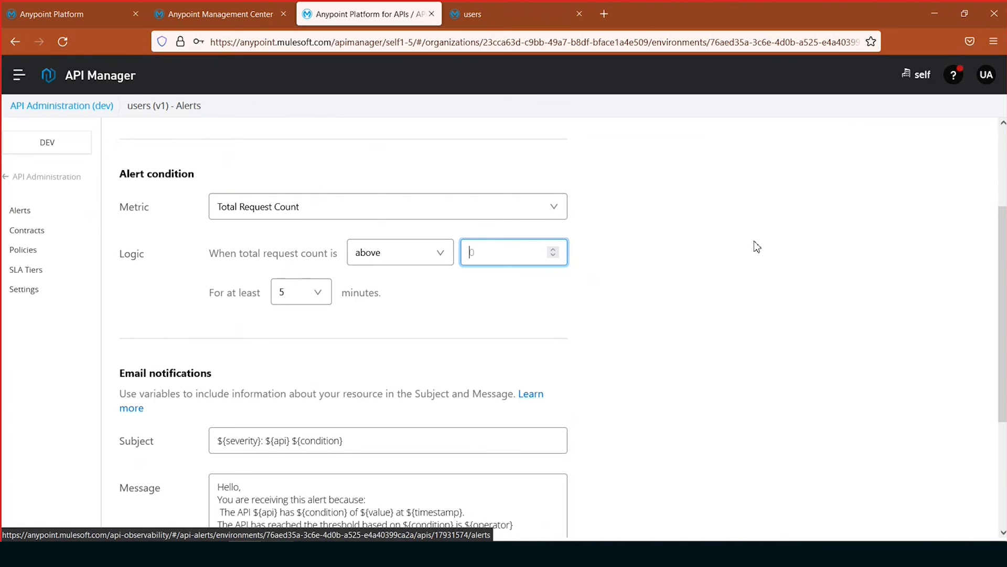
{"action": "type", "text": "5"}
{"action": "scroll", "coordinate": [627, 349], "scroll_direction": "down", "scroll_amount": 1}
{"action": "left_click", "coordinate": [318, 226]}
{"action": "left_click", "coordinate": [473, 235]}
{"action": "scroll", "coordinate": [686, 312], "scroll_direction": "down", "scroll_amount": 2}
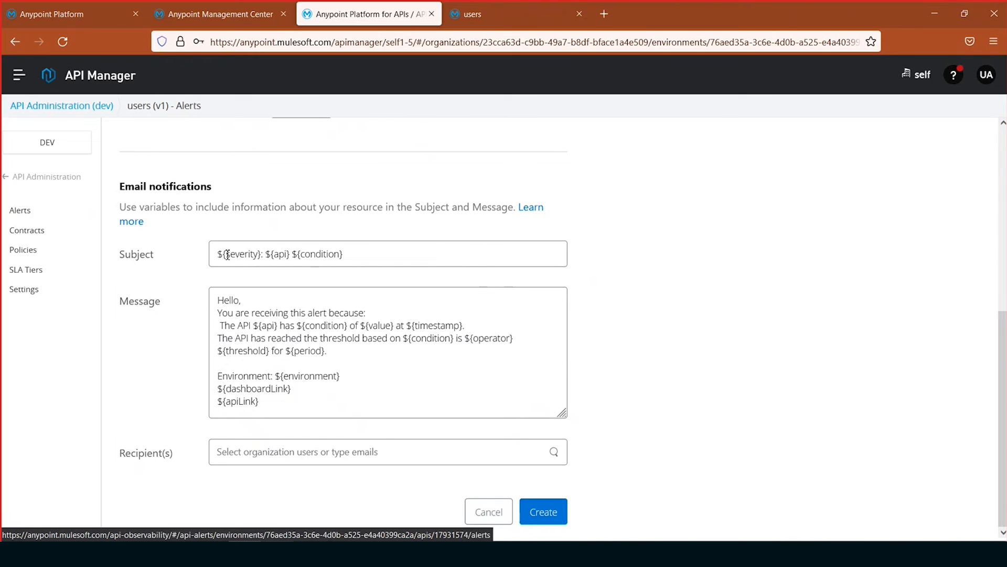
- Add the e-mail address from the Notepad++ notes as the alert's recipient, create the alert and expand its entry
{"action": "left_click", "coordinate": [371, 394]}
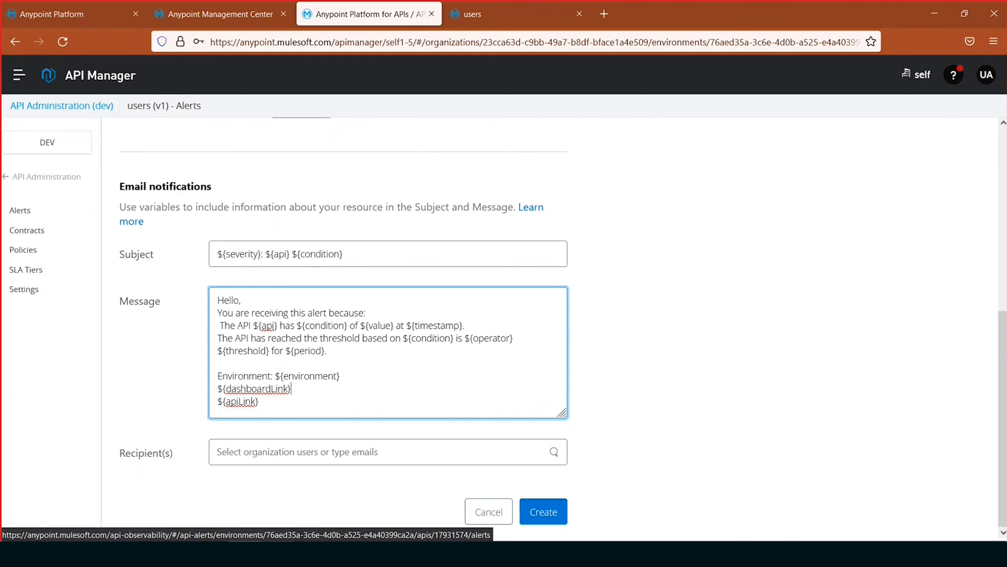
{"action": "key", "text": "alt+Tab"}
{"action": "left_click_drag", "start_coordinate": [164, 297], "coordinate": [6, 298]}
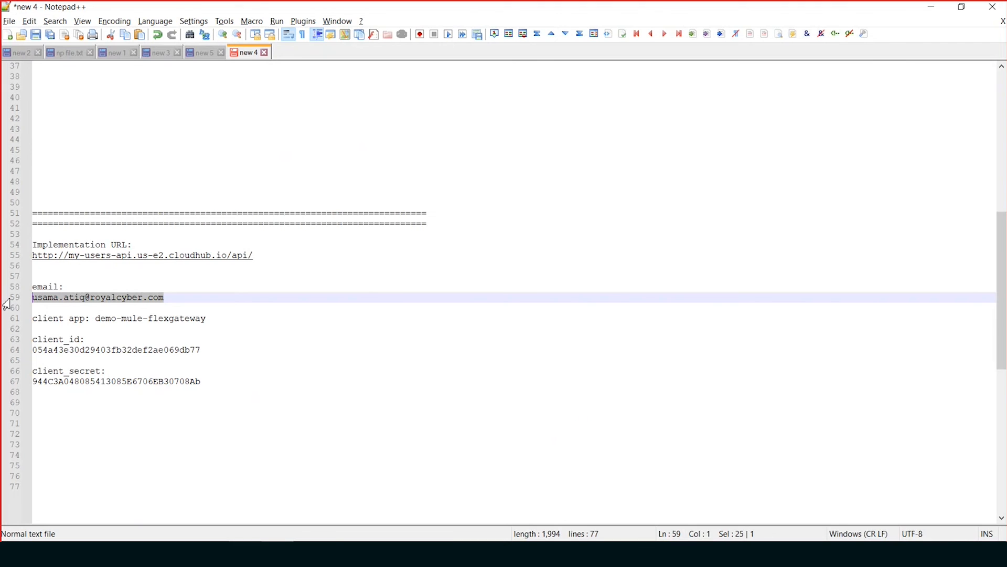
{"action": "key", "text": "alt+Tab"}
{"action": "key", "text": "Return"}
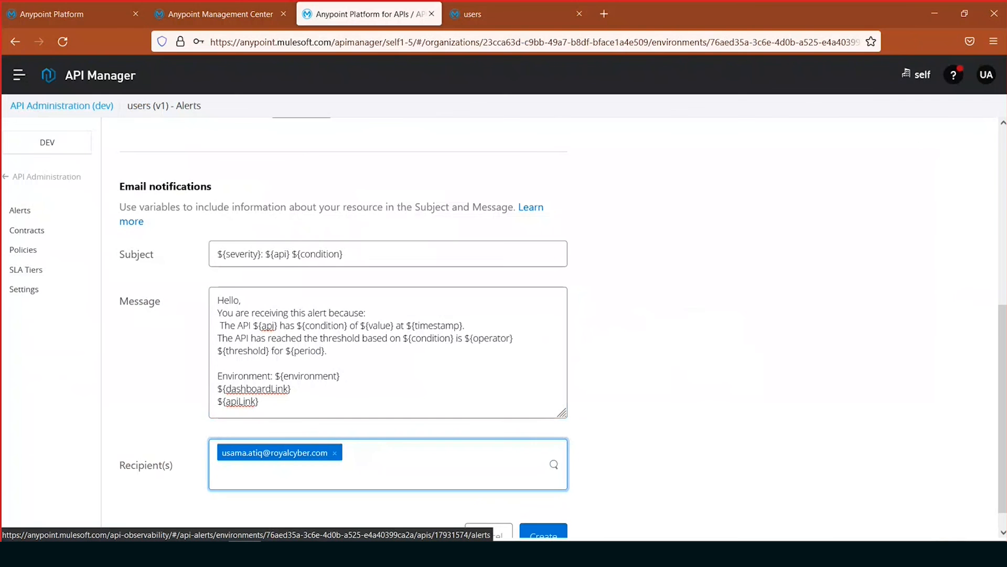
{"action": "left_click", "coordinate": [795, 444]}
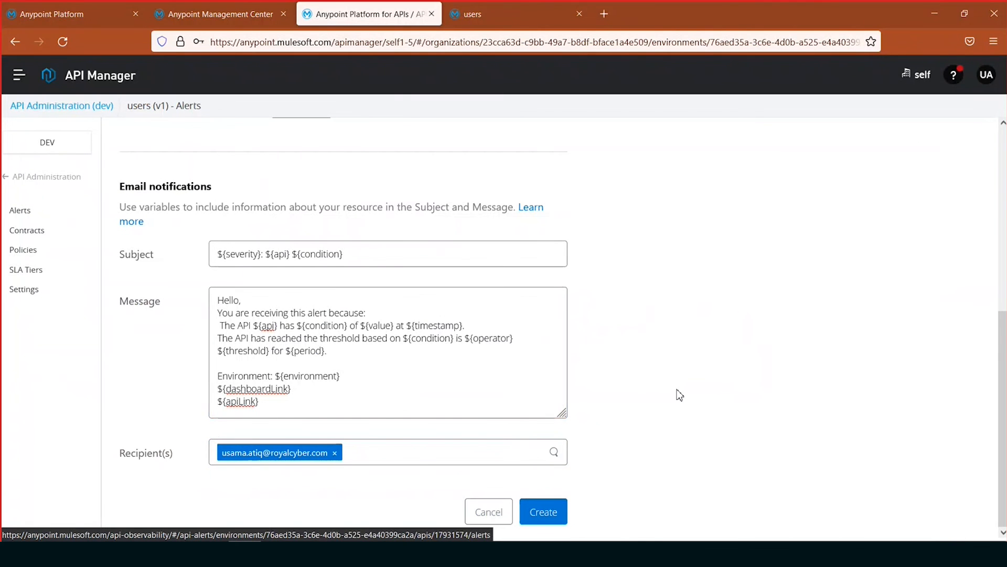
{"action": "left_click", "coordinate": [535, 518]}
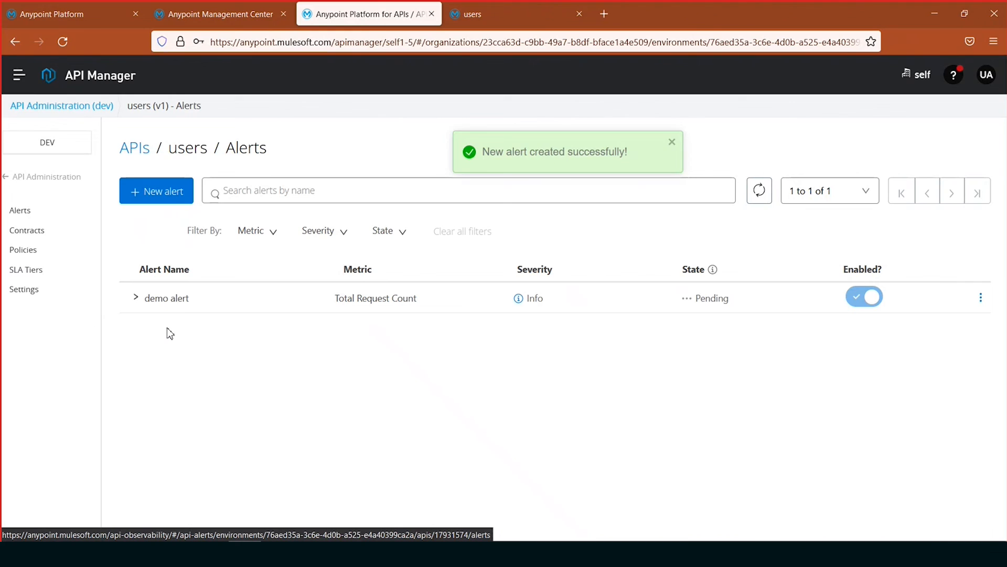
{"action": "left_click", "coordinate": [136, 297]}
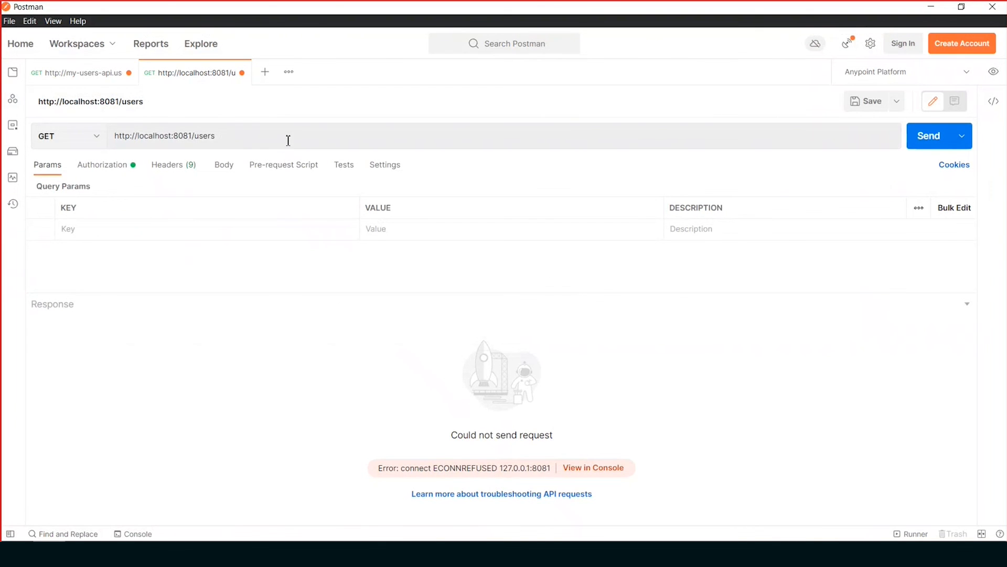
{"action": "left_click", "coordinate": [288, 140]}
{"action": "left_click", "coordinate": [314, 136]}
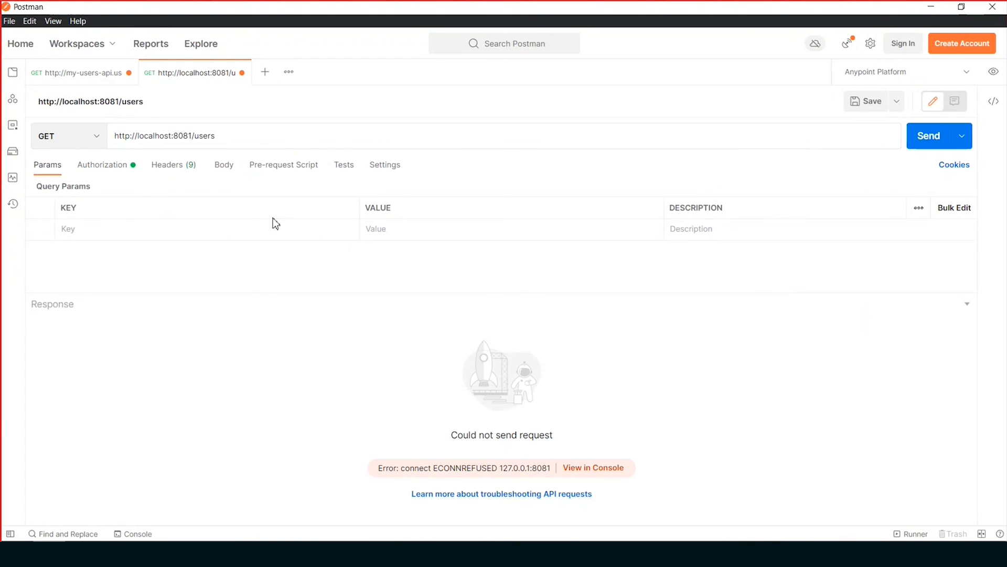
{"action": "left_click", "coordinate": [114, 169]}
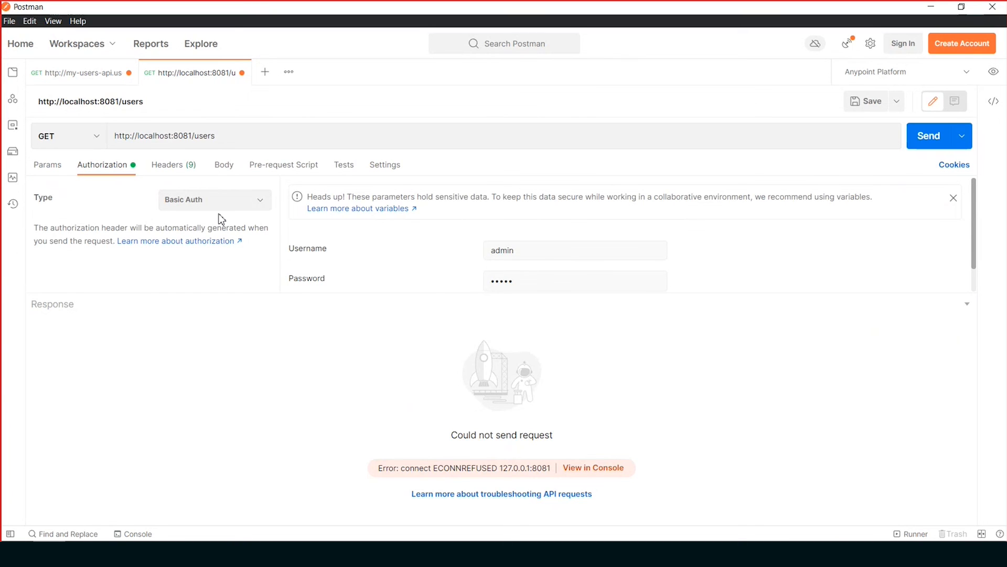
{"action": "left_click", "coordinate": [182, 173]}
{"action": "scroll", "coordinate": [479, 272], "scroll_direction": "down", "scroll_amount": 5}
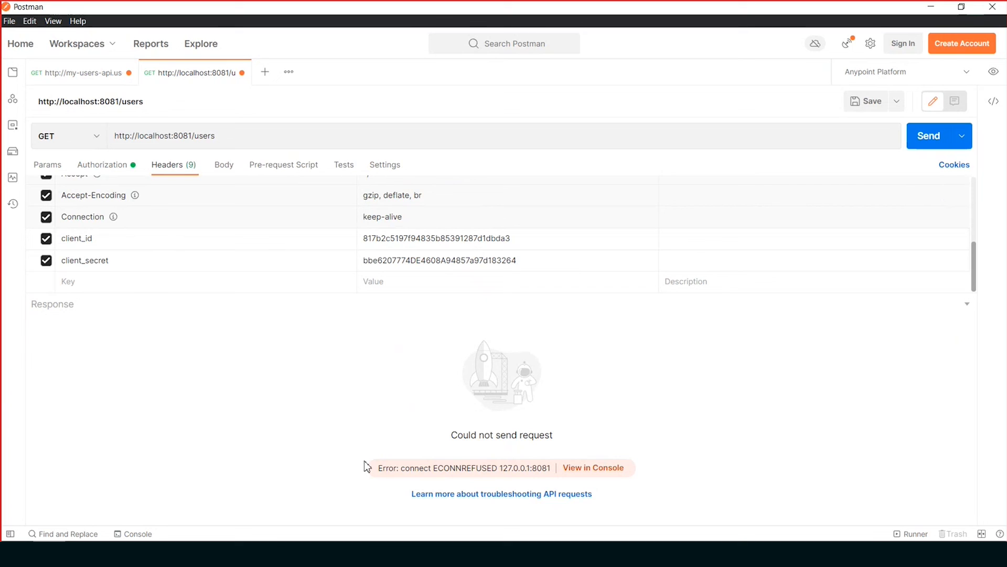
- Replace the request's client_id header value with the client ID copied from the Notepad++ notes
{"action": "left_click", "coordinate": [266, 553]}
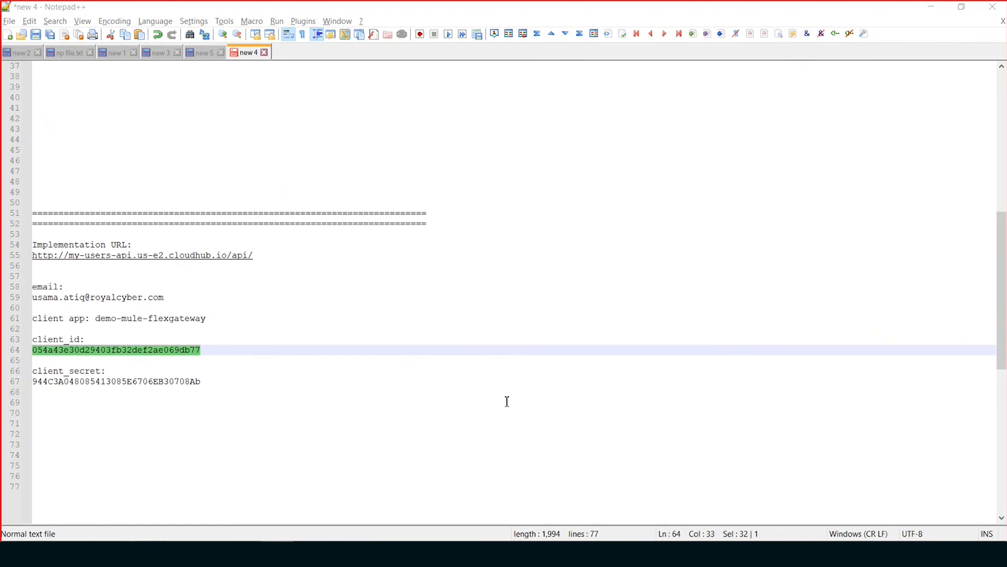
{"action": "key", "text": "alt+Tab"}
{"action": "double_click", "coordinate": [481, 238]}
- Replace the request's client_secret header value with the client secret copied from the Notepad++ notes
{"action": "key", "text": "alt+Tab"}
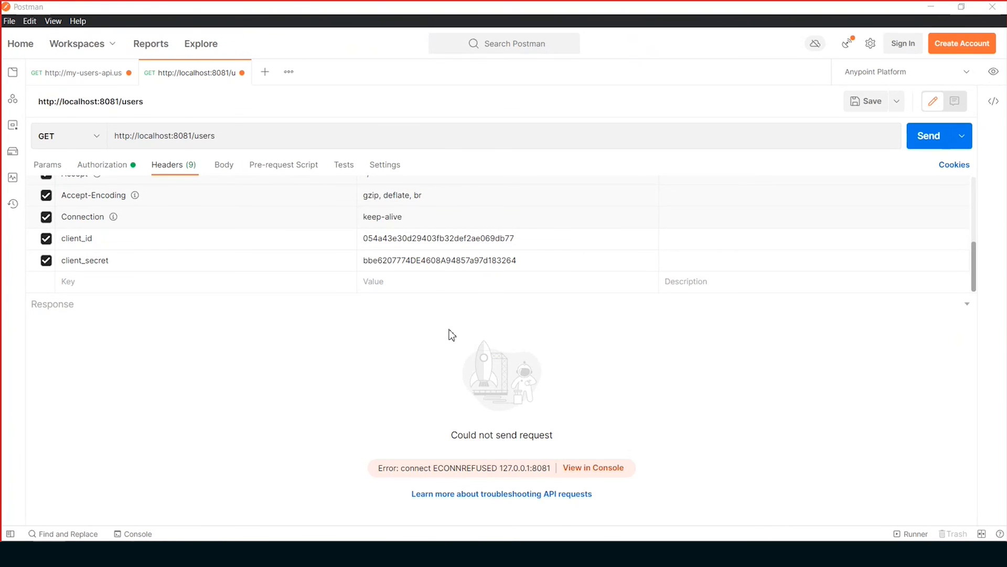
{"action": "key", "text": "alt+Tab"}
{"action": "double_click", "coordinate": [174, 383]}
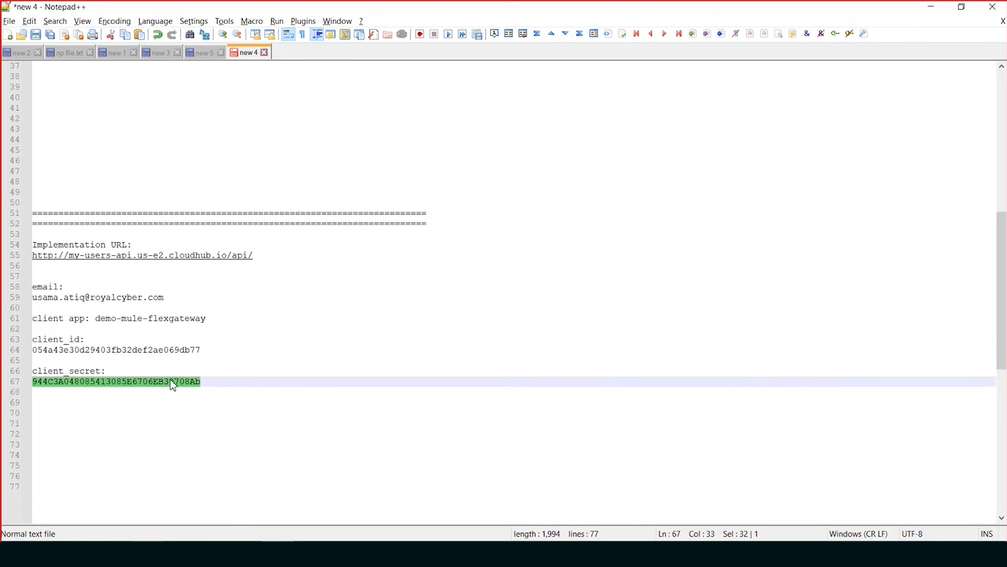
{"action": "key", "text": "alt+Tab"}
{"action": "double_click", "coordinate": [495, 261]}
{"action": "key", "text": "ctrl+v"}
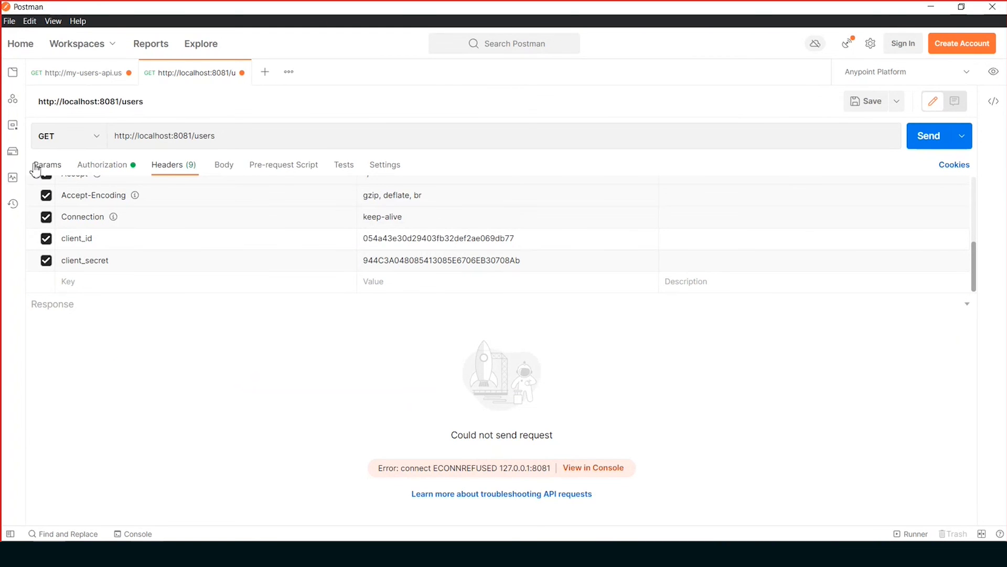
{"action": "left_click", "coordinate": [38, 165]}
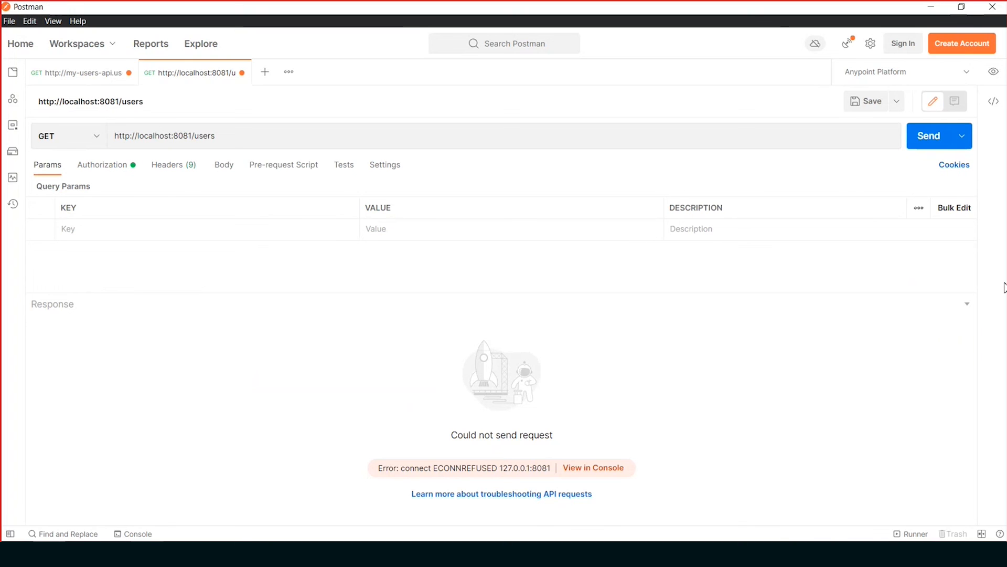
{"action": "left_click", "coordinate": [927, 137]}
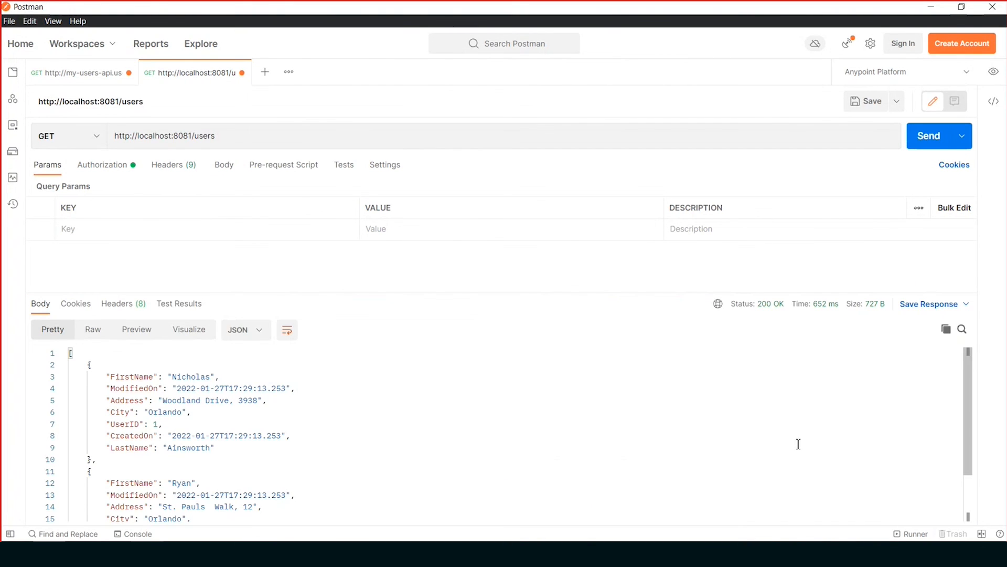
{"action": "scroll", "coordinate": [856, 436], "scroll_direction": "down", "scroll_amount": 2}
{"action": "scroll", "coordinate": [856, 438], "scroll_direction": "up", "scroll_amount": 2}
{"action": "left_click", "coordinate": [936, 134]}
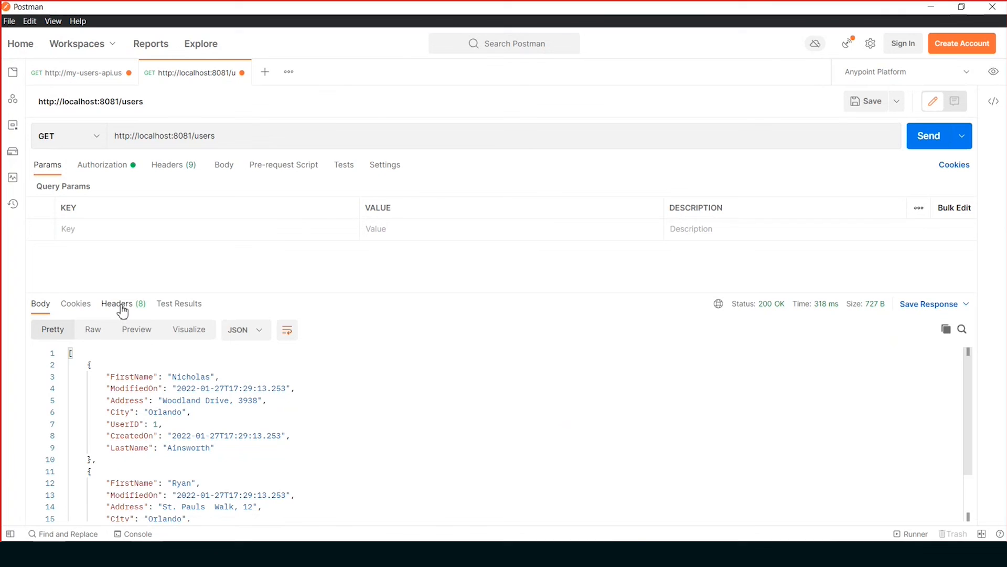
{"action": "left_click", "coordinate": [139, 310]}
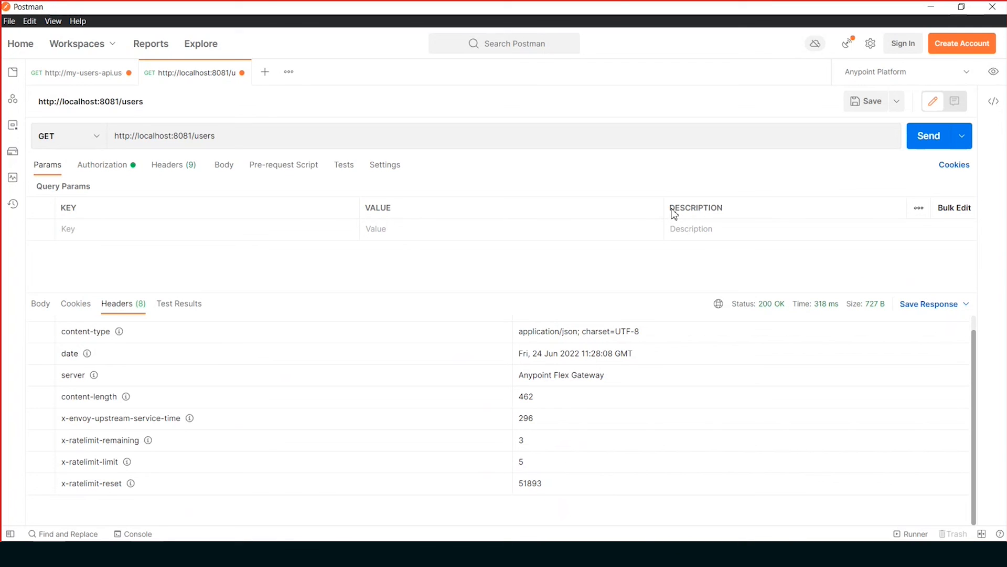
- Show the response body again and resend the GET request repeatedly to exceed the limit of 5 requests
{"action": "left_click", "coordinate": [41, 311]}
{"action": "left_click", "coordinate": [922, 145]}
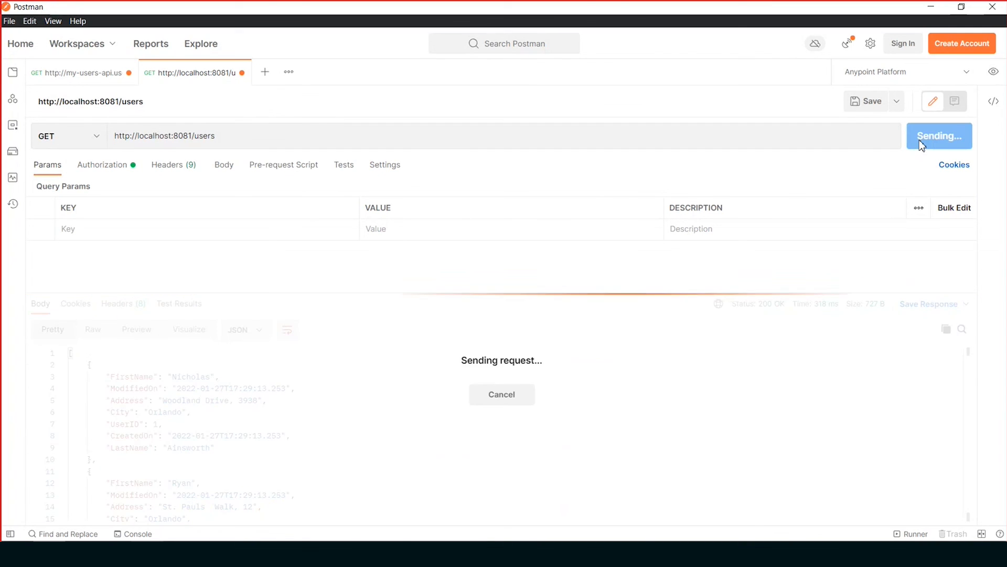
{"action": "left_click", "coordinate": [922, 146]}
{"action": "left_click", "coordinate": [922, 146]}
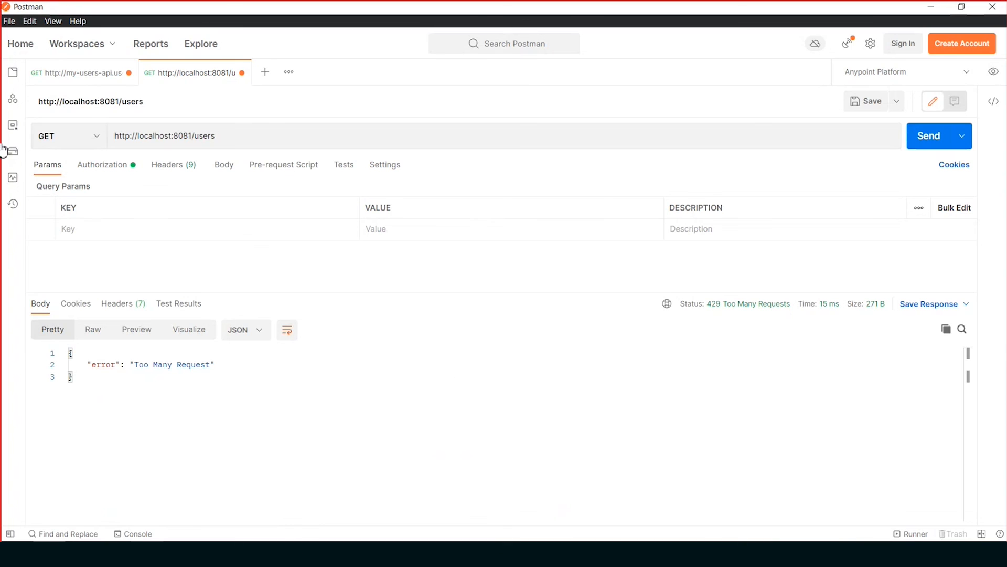
- Check the request's authorization, headers and parameters again, and switch back to the users API's alerts in the browser
{"action": "left_click", "coordinate": [119, 167]}
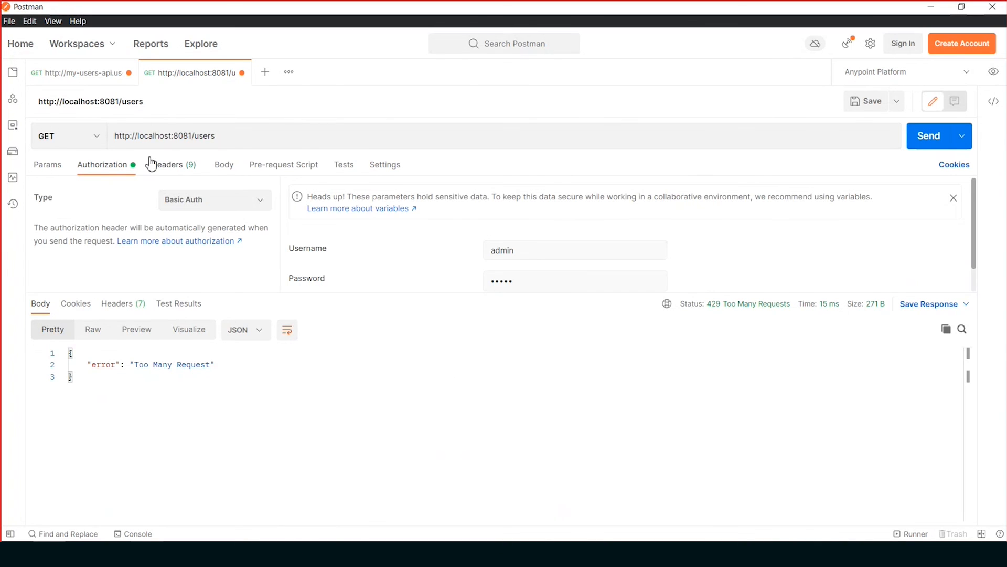
{"action": "left_click", "coordinate": [189, 167]}
{"action": "left_click", "coordinate": [36, 166]}
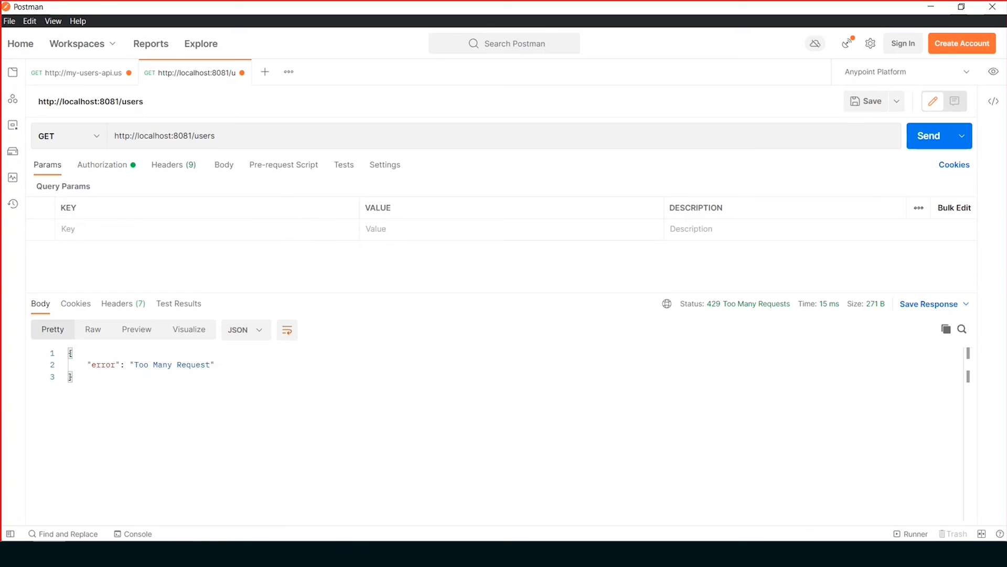
{"action": "key", "text": "alt+Tab"}
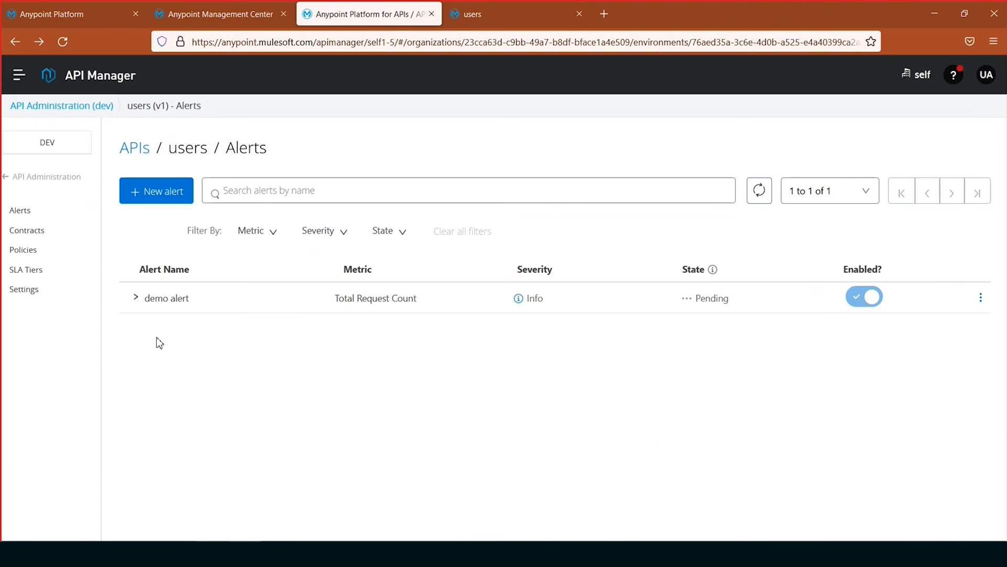
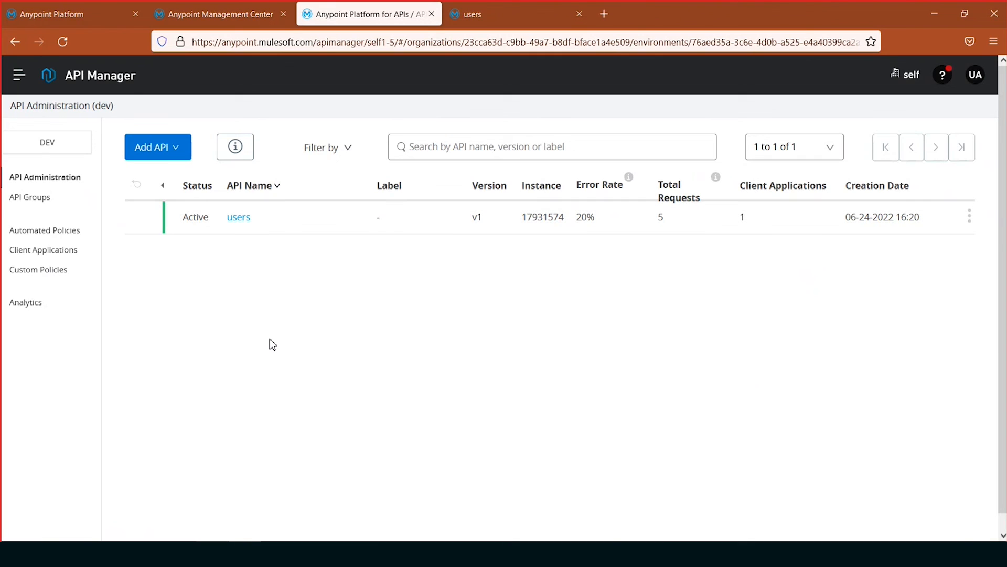
- Open the users API from the API Administration list and review its key metrics charts for requests, policy violations, errors and response time
{"action": "left_click", "coordinate": [12, 82]}
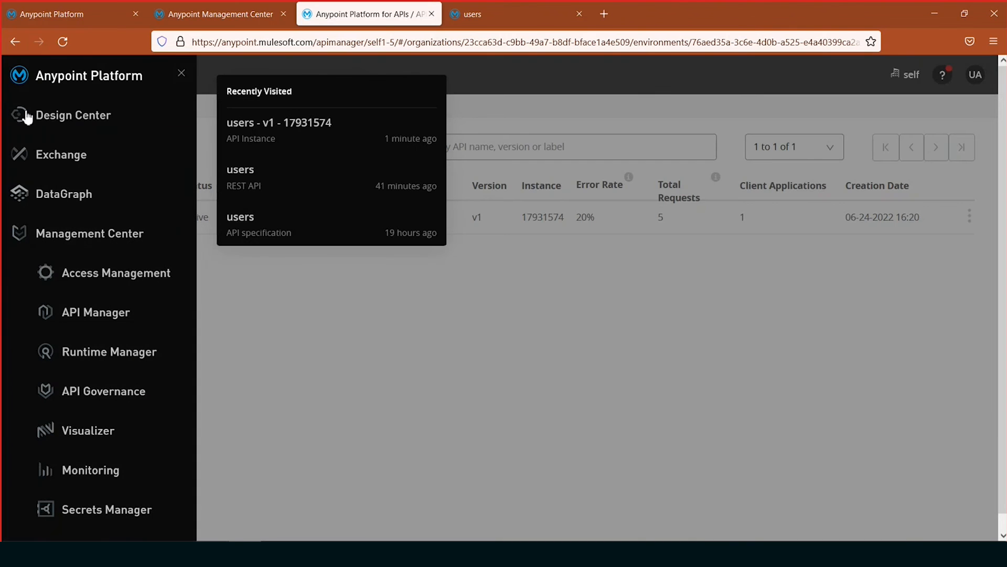
{"action": "left_click", "coordinate": [266, 341]}
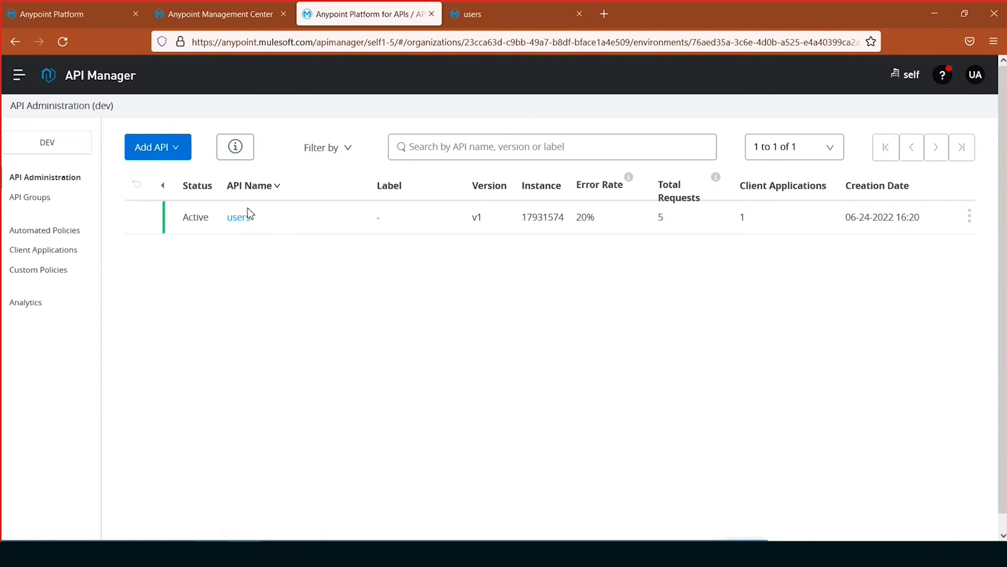
{"action": "left_click", "coordinate": [235, 219]}
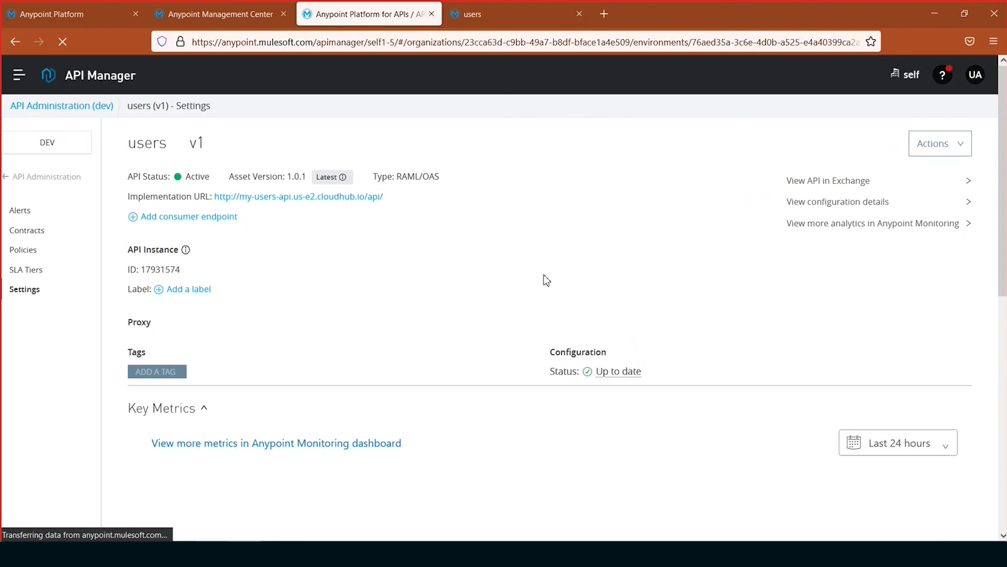
{"action": "scroll", "coordinate": [547, 280], "scroll_direction": "down", "scroll_amount": 3}
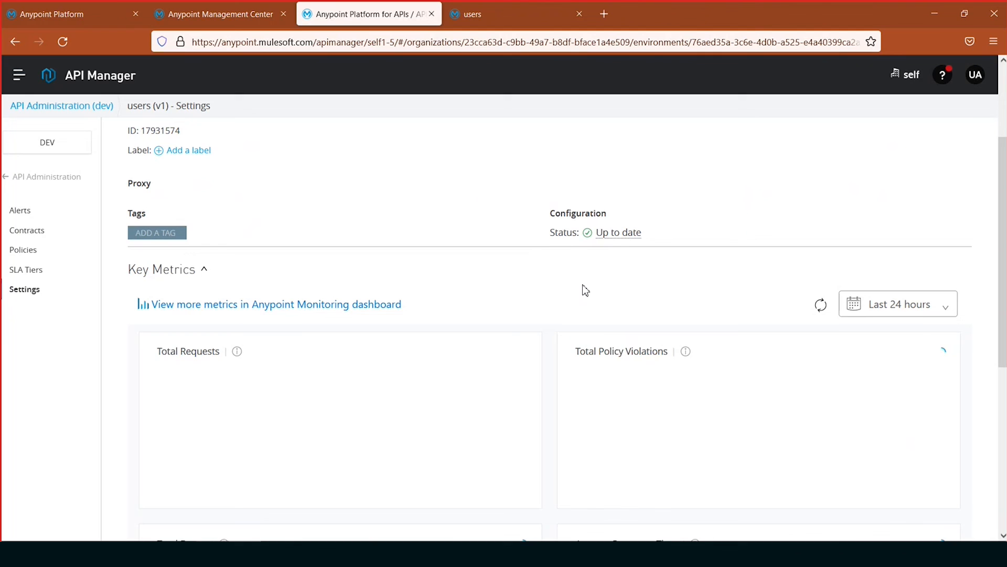
{"action": "scroll", "coordinate": [554, 316], "scroll_direction": "down", "scroll_amount": 3}
{"action": "scroll", "coordinate": [556, 394], "scroll_direction": "down", "scroll_amount": 3}
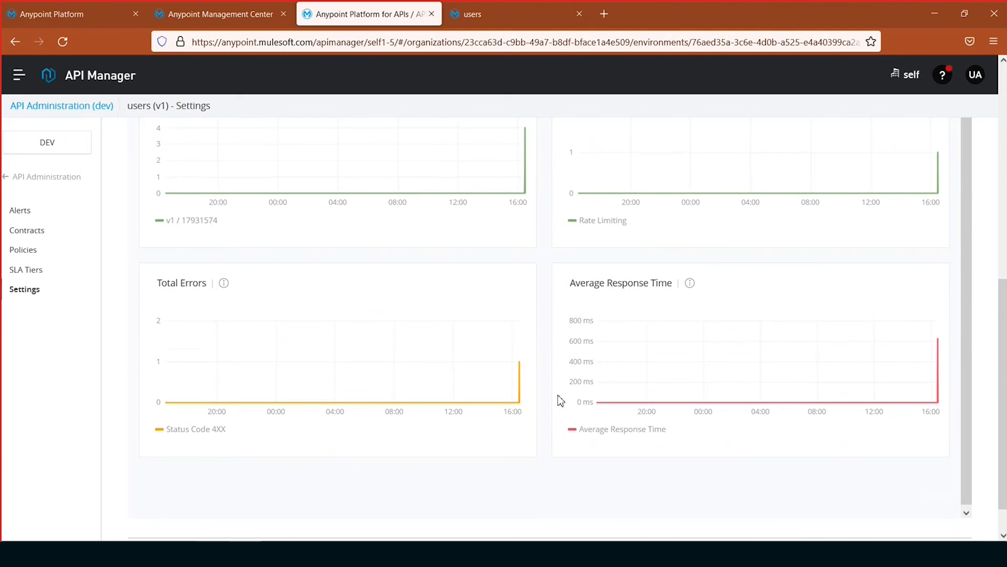
{"action": "scroll", "coordinate": [535, 388], "scroll_direction": "up", "scroll_amount": 10}
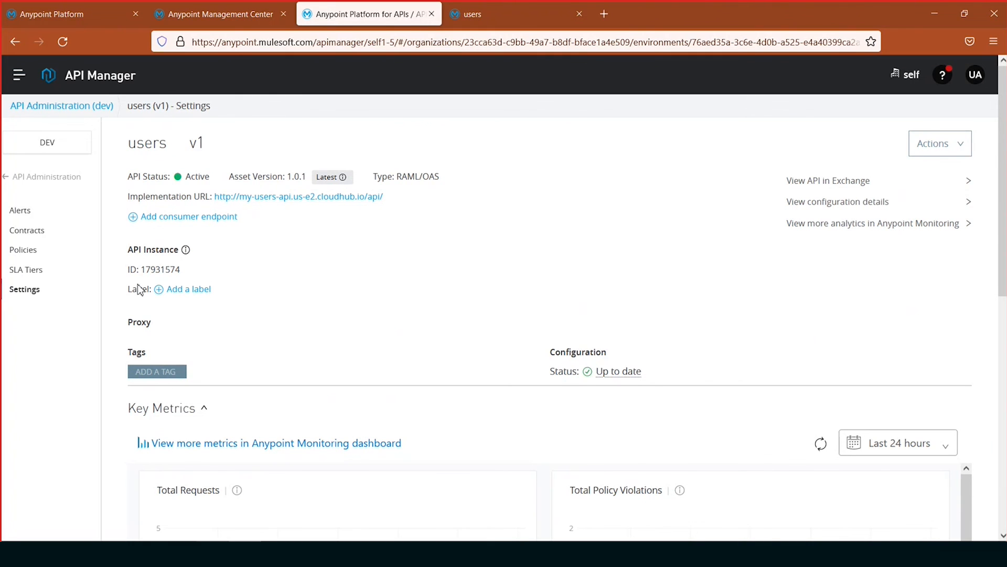
- Open Anypoint Monitoring in a separate browser tab and view the users API's overview dashboard
{"action": "left_click", "coordinate": [8, 65]}
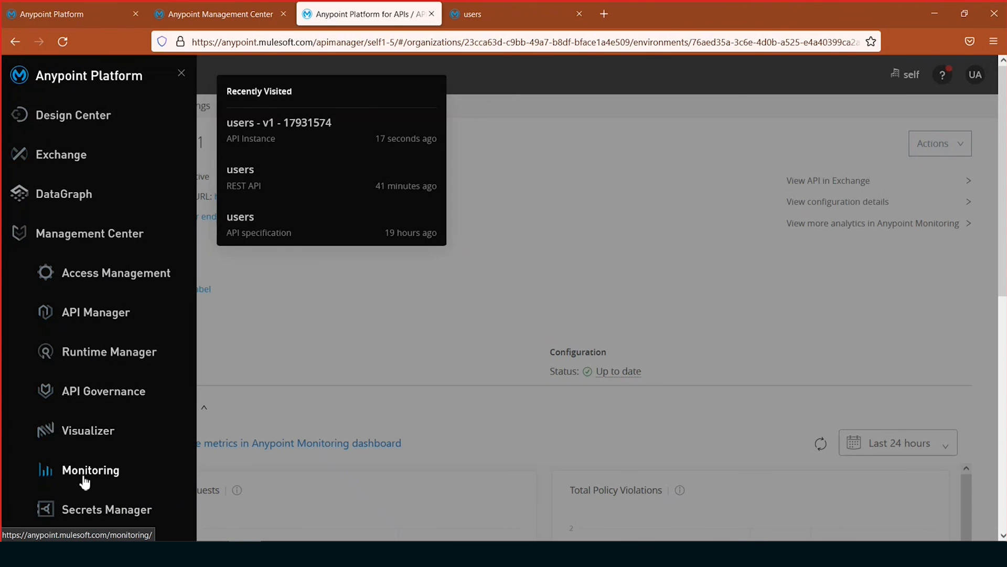
{"action": "left_click", "coordinate": [389, 359]}
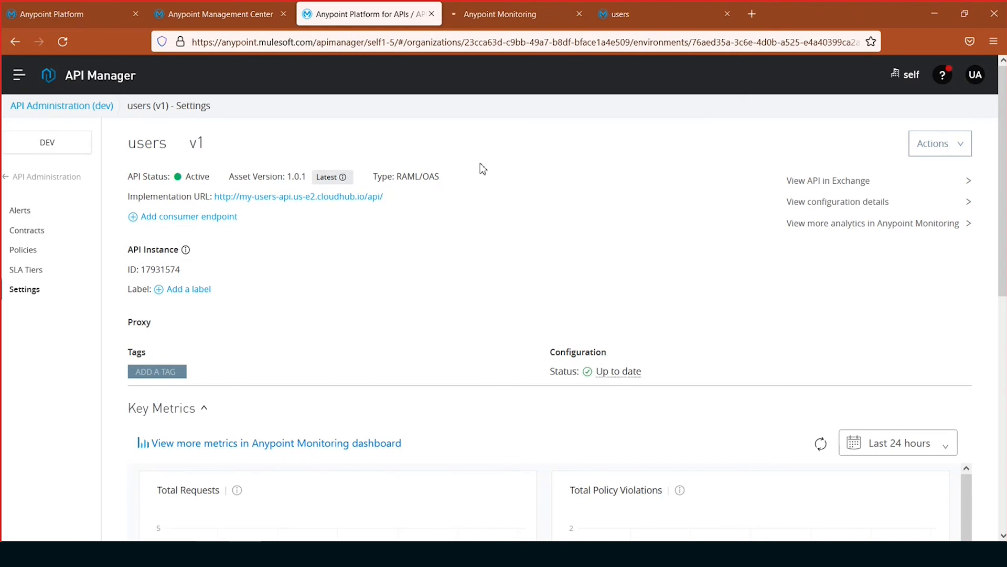
{"action": "left_click", "coordinate": [504, 14]}
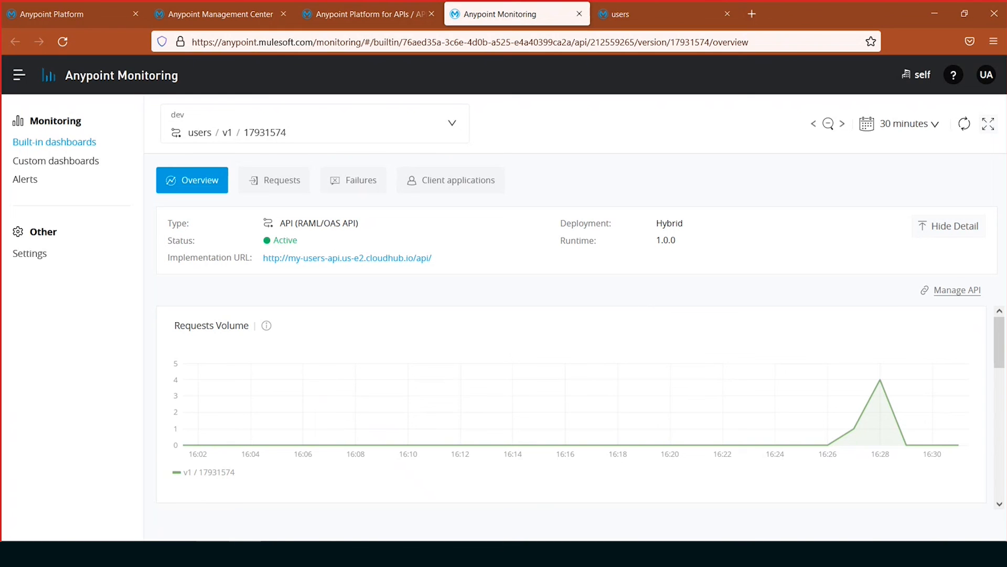
{"action": "mouse_move", "coordinate": [1002, 342]}
{"action": "left_mouse_down"}
{"action": "mouse_move", "coordinate": [1005, 472]}
{"action": "mouse_move", "coordinate": [1001, 339]}
{"action": "left_mouse_up"}
- Examine the users API's request charts in the built-in dashboard and bring up its failure charts
{"action": "left_click", "coordinate": [281, 188]}
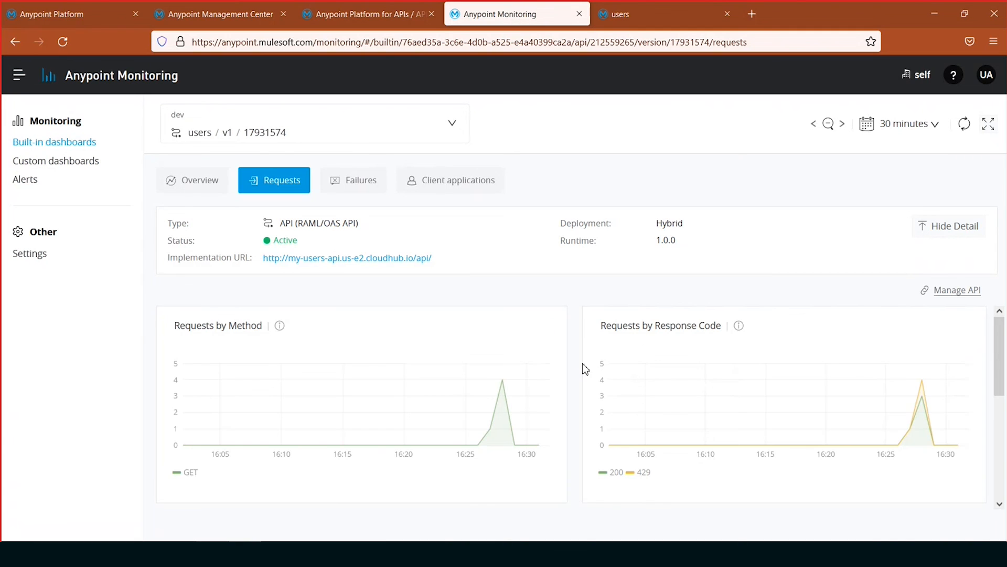
{"action": "scroll", "coordinate": [571, 378], "scroll_direction": "down", "scroll_amount": 1}
{"action": "scroll", "coordinate": [570, 378], "scroll_direction": "down", "scroll_amount": 2}
{"action": "scroll", "coordinate": [571, 381], "scroll_direction": "up", "scroll_amount": 3}
{"action": "left_click", "coordinate": [348, 178]}
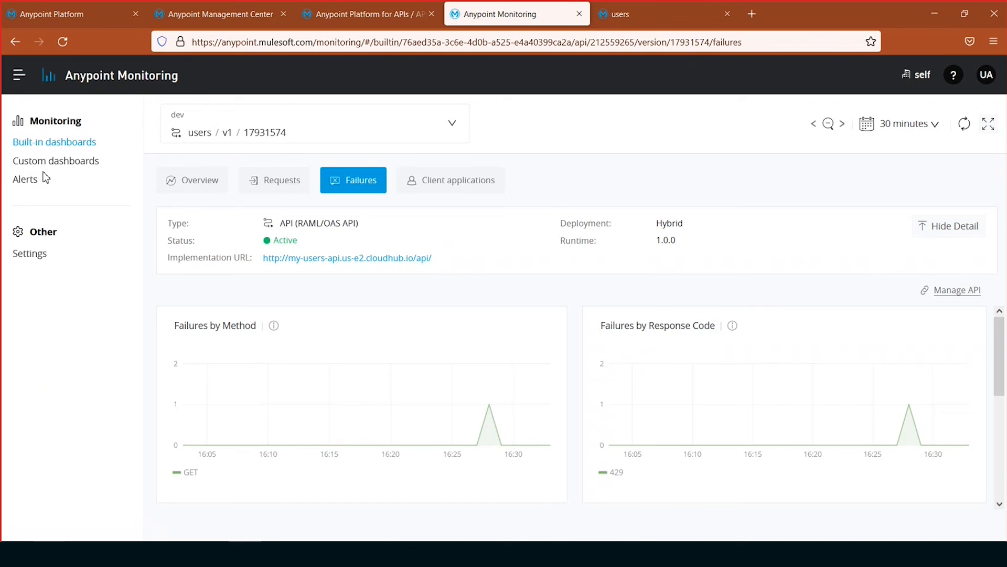
- Open the demo alert from the monitoring alerts, review its source, condition and email notification settings, and close it without saving
{"action": "left_click", "coordinate": [24, 188]}
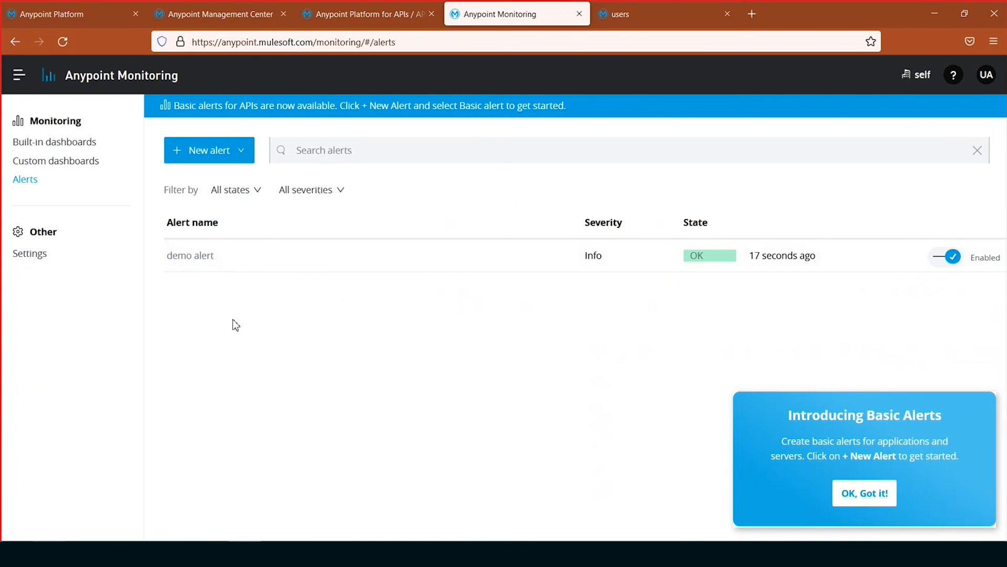
{"action": "left_click", "coordinate": [191, 257]}
{"action": "left_click", "coordinate": [881, 503]}
{"action": "scroll", "coordinate": [730, 292], "scroll_direction": "down", "scroll_amount": 3}
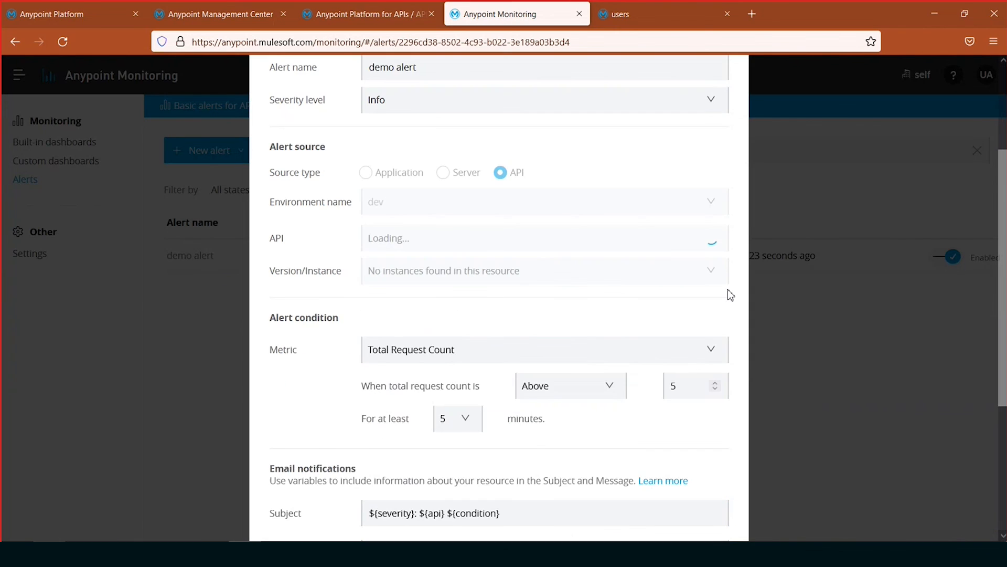
{"action": "scroll", "coordinate": [731, 294], "scroll_direction": "down", "scroll_amount": 4}
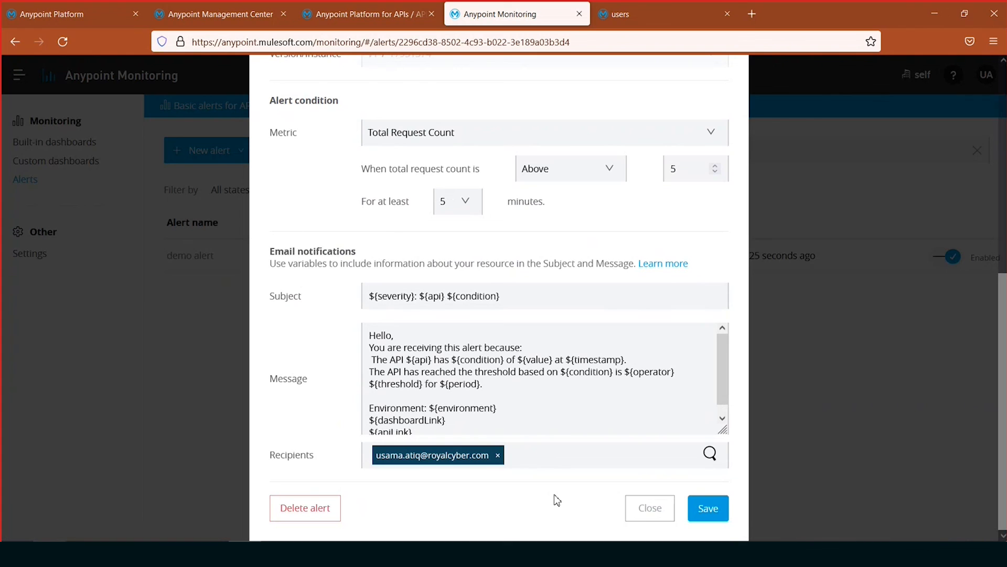
{"action": "left_click", "coordinate": [650, 508]}
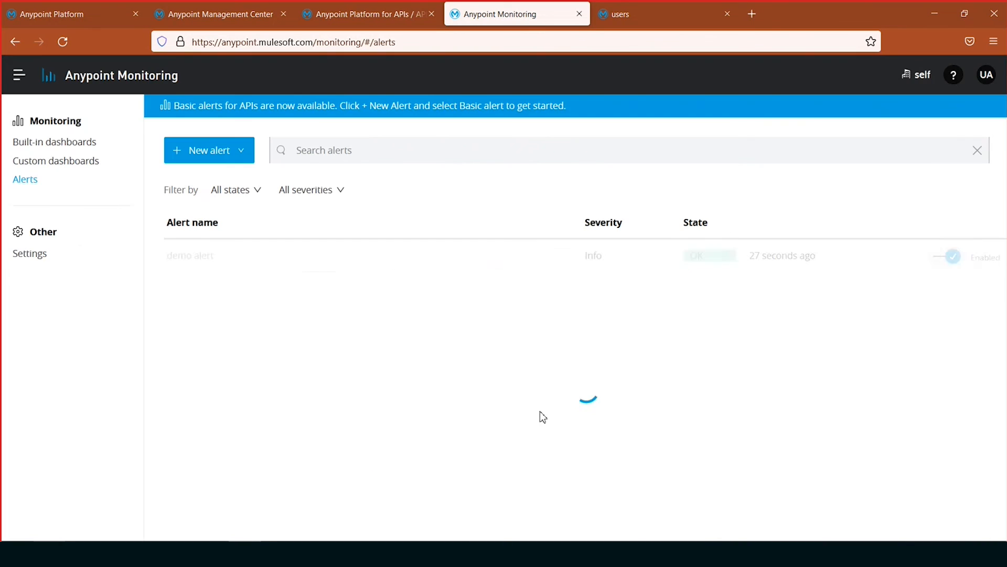